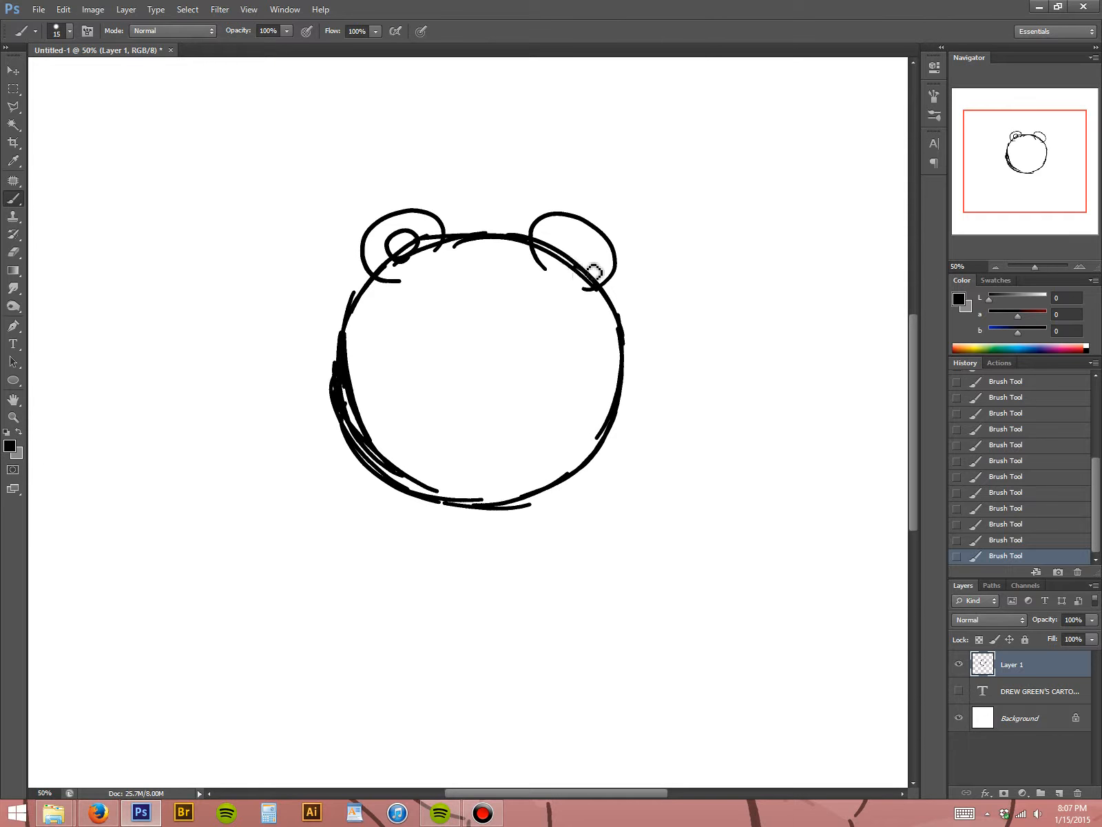
# - Draw the inner arc of the bear's right-hand ear and the right-hand eye outline with a filled oval pupil
pyautogui.moveTo(594, 272); pyautogui.dragTo(590, 269)
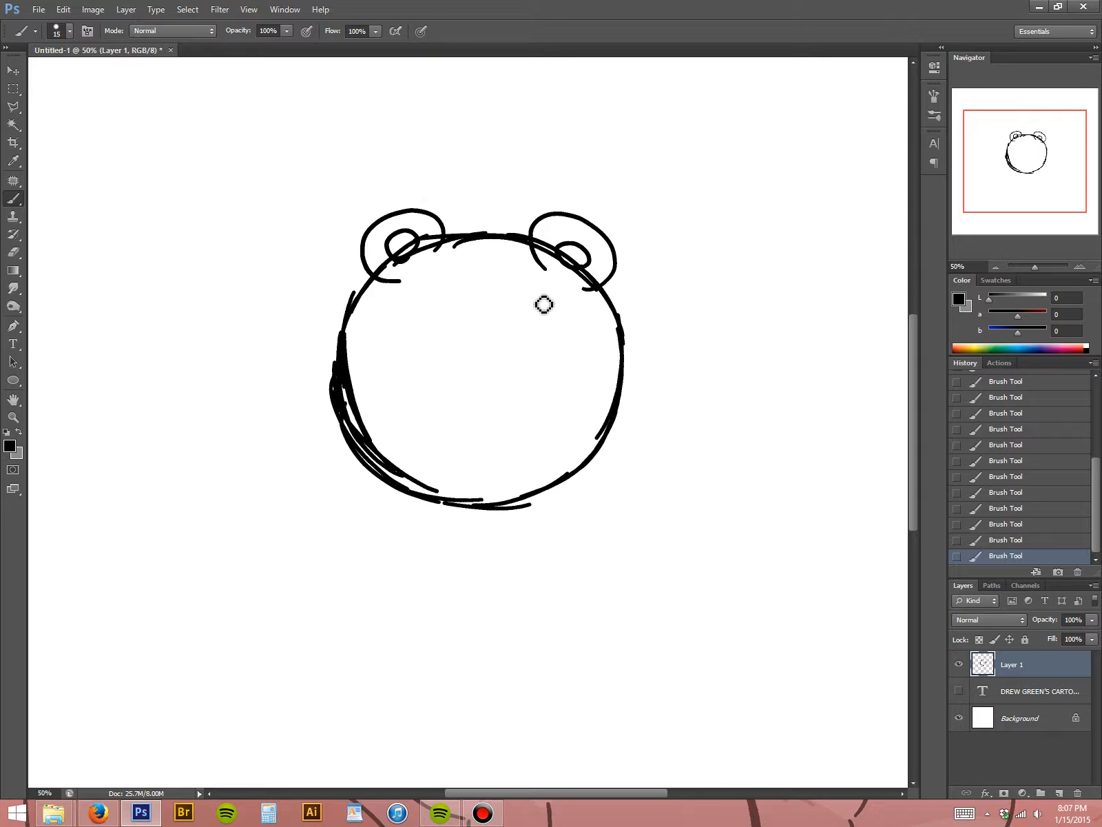
pyautogui.moveTo(596, 419); pyautogui.dragTo(568, 321)
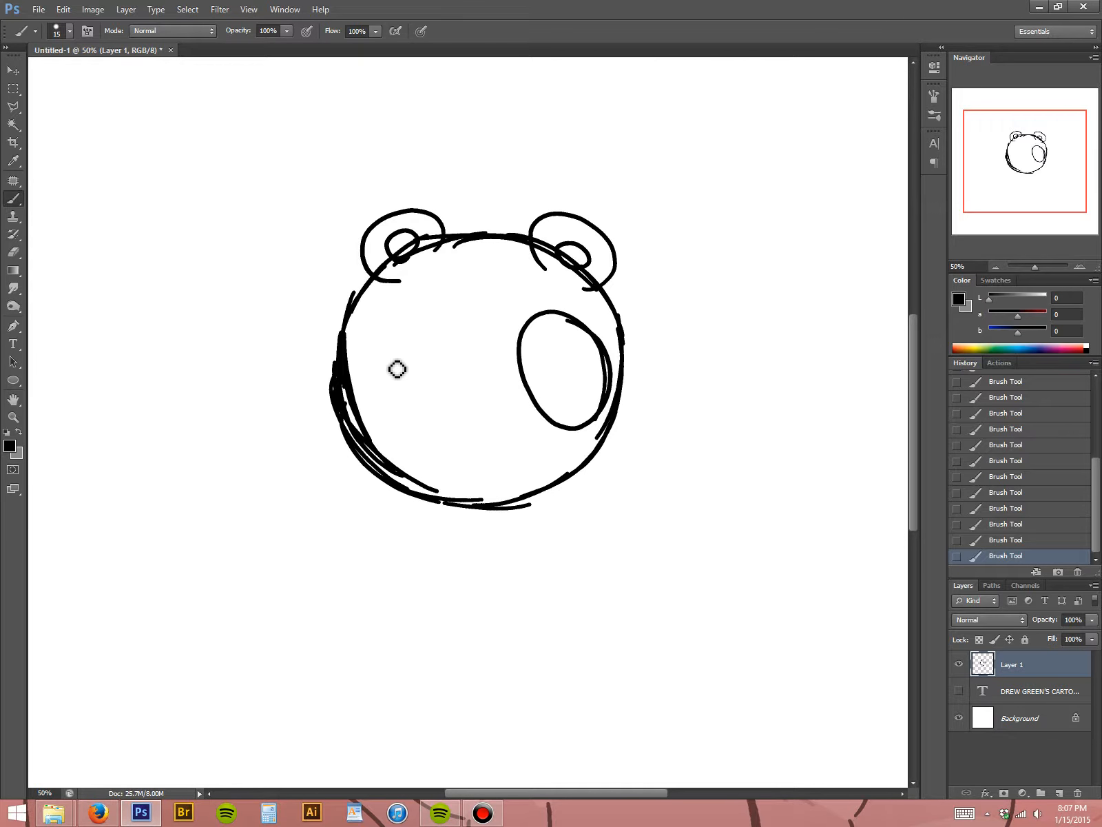
pyautogui.hotkey('ctrl', 'z')
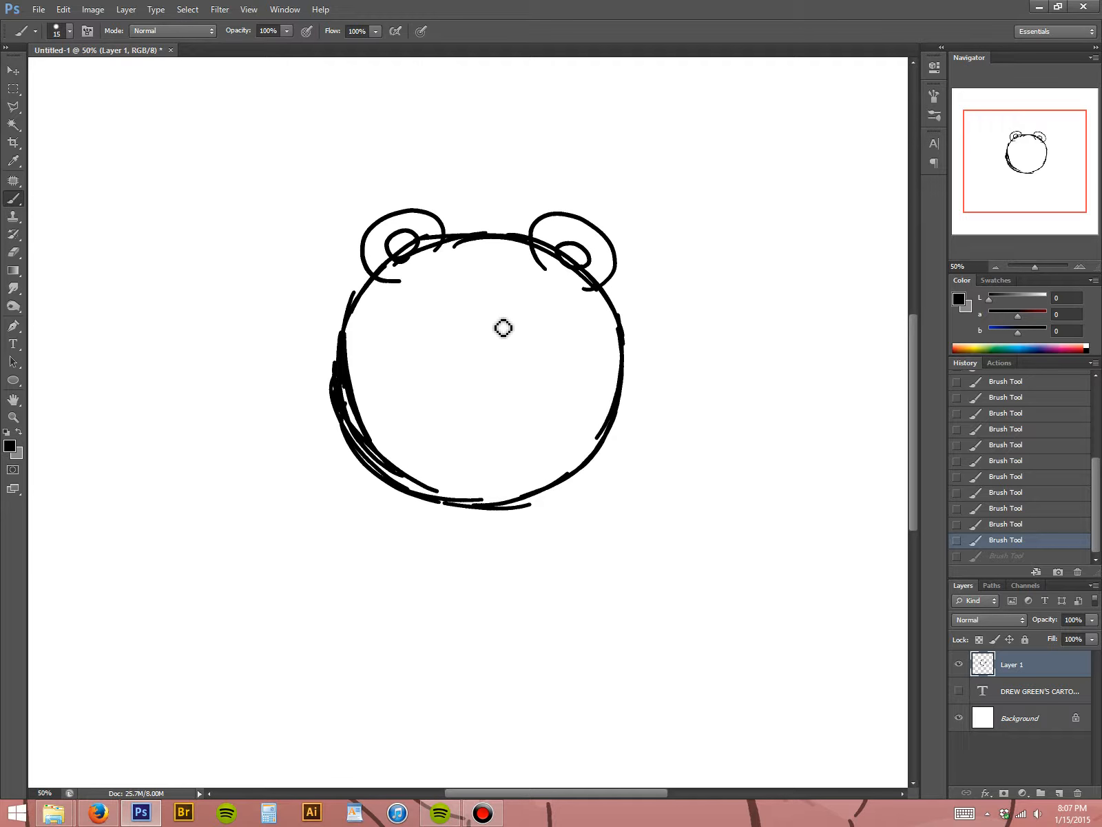
pyautogui.moveTo(488, 362); pyautogui.dragTo(509, 440)
pyautogui.moveTo(520, 336)
pyautogui.mouseDown()
pyautogui.moveTo(529, 406)
pyautogui.moveTo(521, 339)
pyautogui.moveTo(525, 395)
pyautogui.mouseUp()
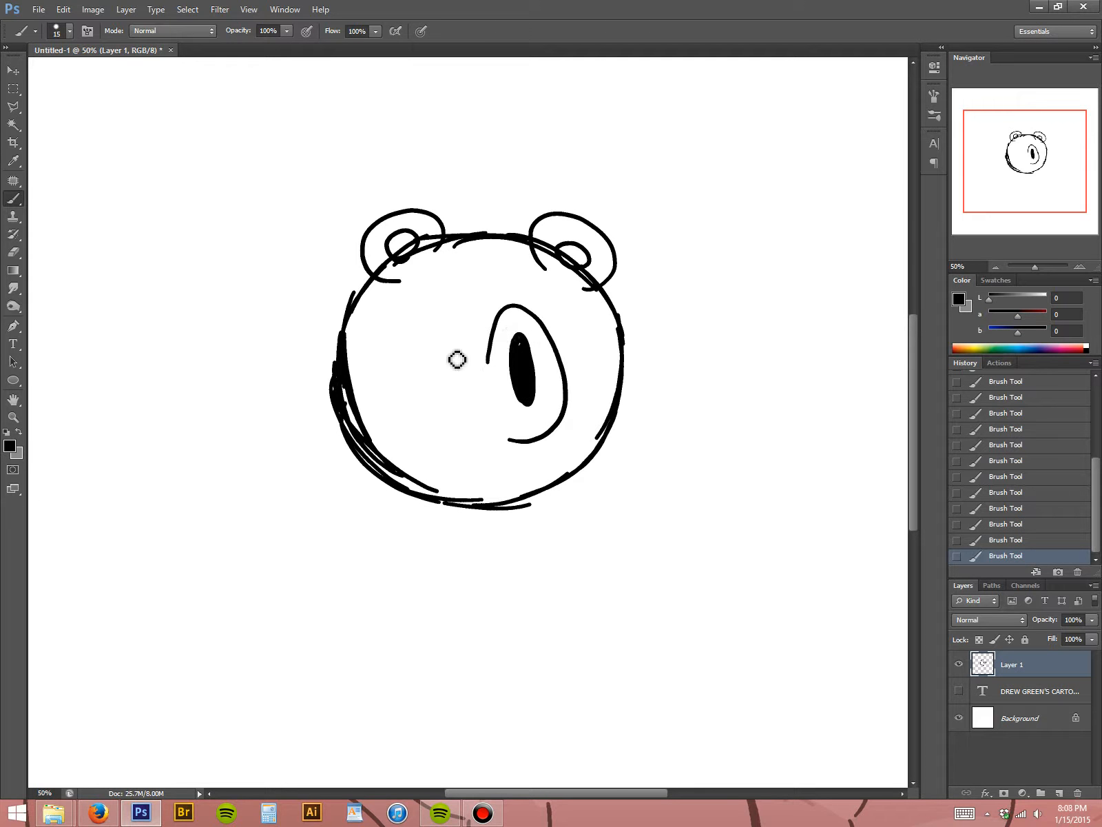
# - Complete the bear's face with the other eye, a small muzzle with nose and mouth, and two oval eyebrows
pyautogui.moveTo(438, 410); pyautogui.dragTo(452, 358)
pyautogui.hotkey('ctrl', 'z')
pyautogui.moveTo(438, 410)
pyautogui.mouseDown()
pyautogui.moveTo(451, 359)
pyautogui.moveTo(441, 391)
pyautogui.moveTo(434, 369)
pyautogui.moveTo(483, 378)
pyautogui.moveTo(461, 422)
pyautogui.moveTo(475, 405)
pyautogui.mouseUp()
pyautogui.hotkey('ctrl', 'z')
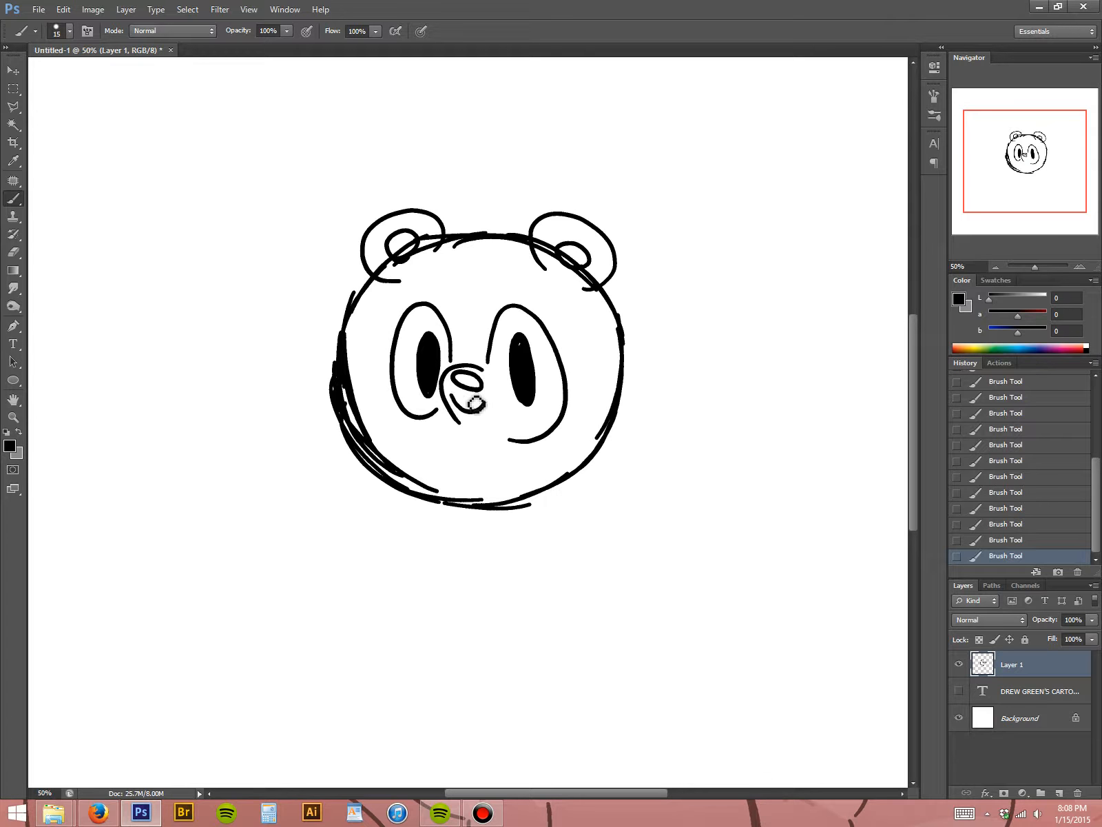
pyautogui.moveTo(524, 288)
pyautogui.mouseDown()
pyautogui.moveTo(536, 293)
pyautogui.moveTo(502, 284)
pyautogui.mouseUp()
pyautogui.moveTo(448, 277)
pyautogui.mouseDown()
pyautogui.moveTo(433, 288)
pyautogui.moveTo(420, 279)
pyautogui.mouseUp()
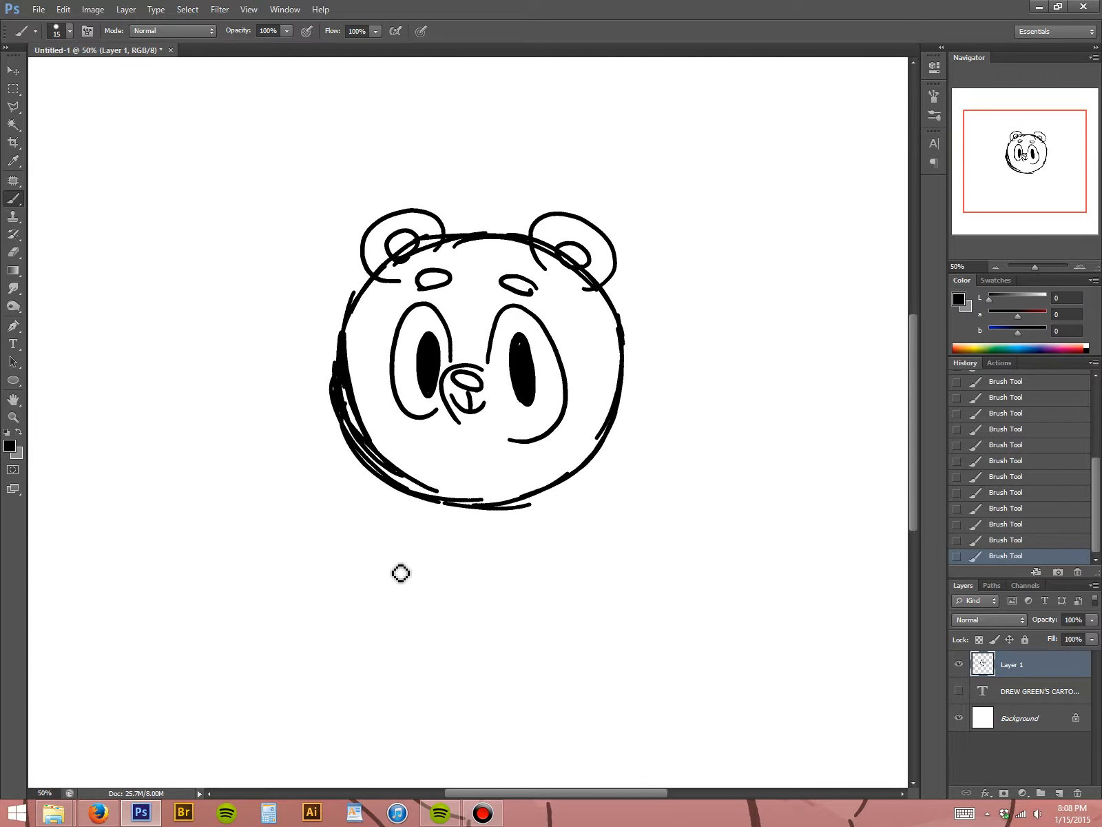
# - Delete the layer holding the bear sketch and create a new empty layer above the text layer
pyautogui.press('Delete')
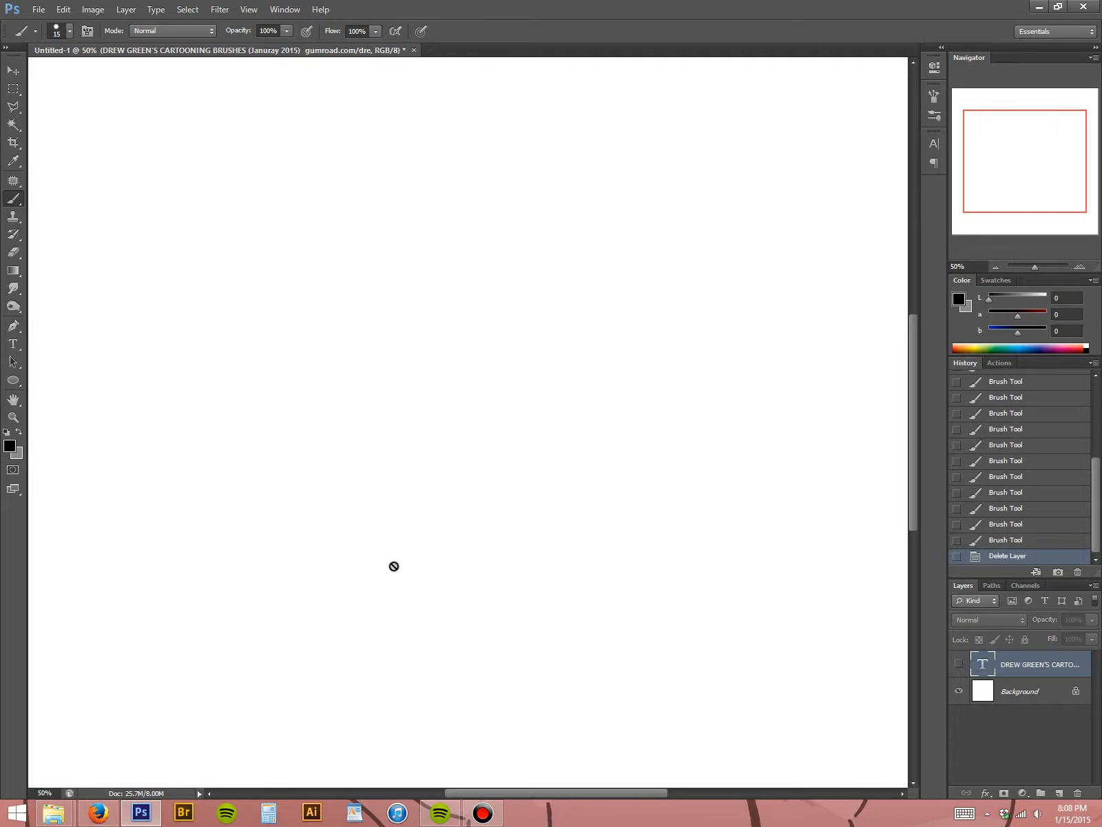
pyautogui.hotkey('ctrl', 'shift', 'n')
pyautogui.press('Return')
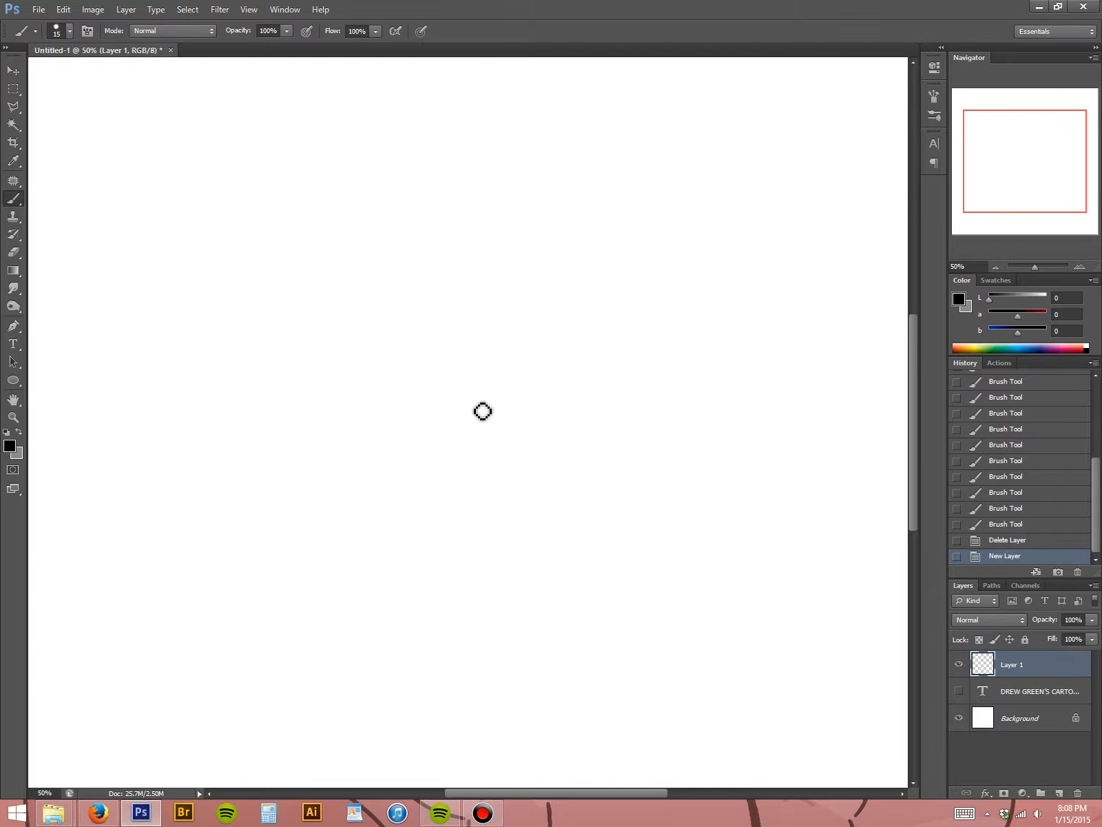
# - Test the second 15 px brush preset with large looping scribbles at 100% flow, undoing each one
pyautogui.rightClick(453, 400)
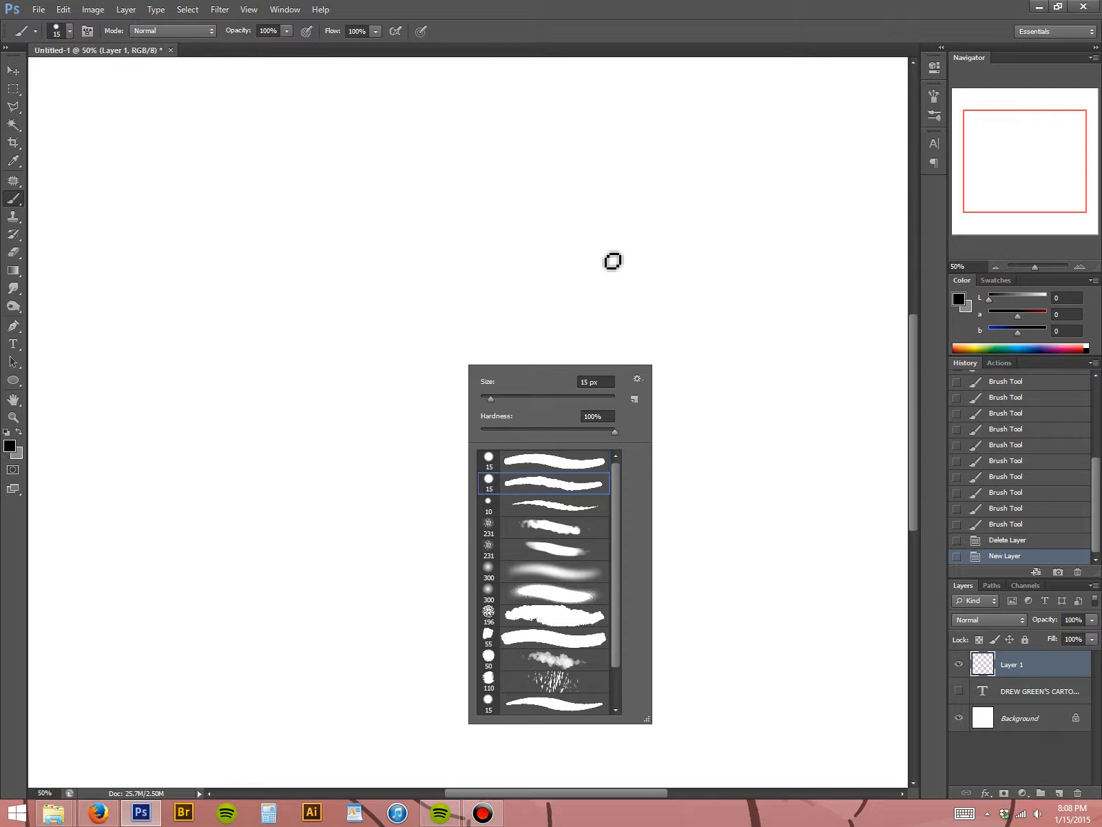
pyautogui.moveTo(642, 299); pyautogui.dragTo(542, 211)
pyautogui.moveTo(629, 322); pyautogui.dragTo(439, 250)
pyautogui.moveTo(535, 425)
pyautogui.mouseDown()
pyautogui.moveTo(359, 290)
pyautogui.moveTo(556, 221)
pyautogui.moveTo(388, 369)
pyautogui.moveTo(694, 418)
pyautogui.moveTo(628, 443)
pyautogui.moveTo(221, 252)
pyautogui.mouseUp()
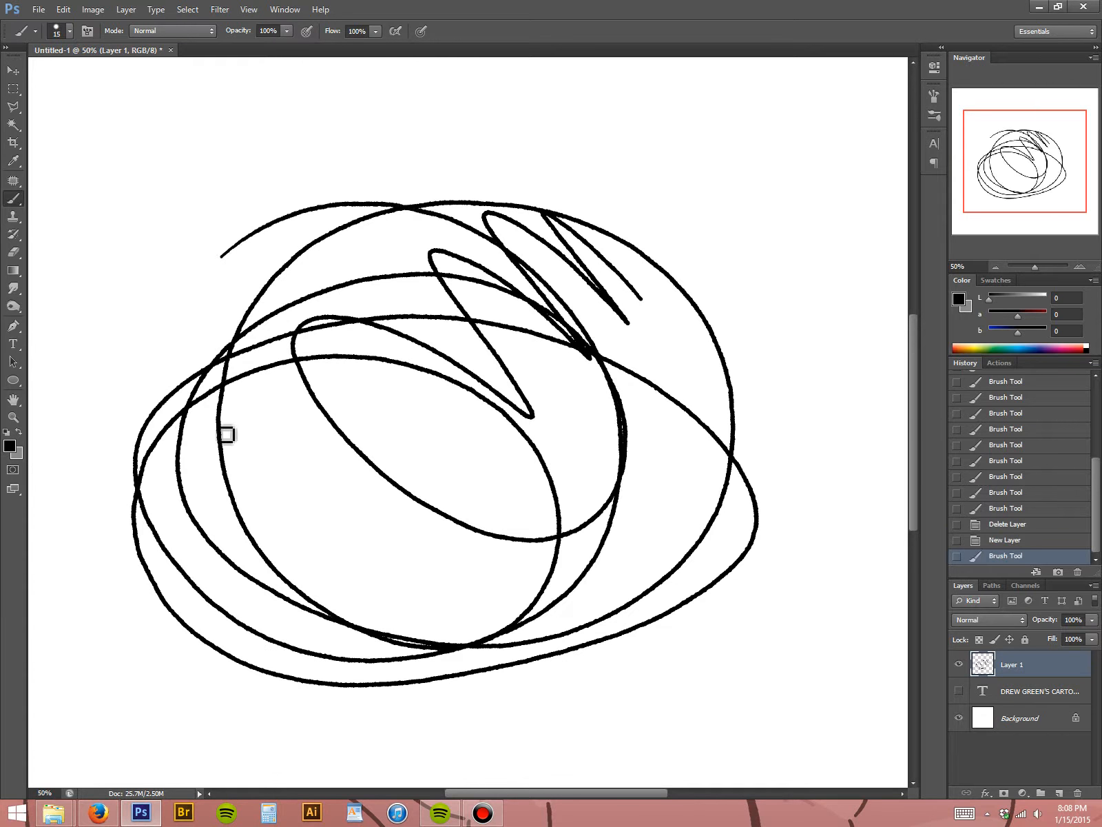
pyautogui.hotkey('ctrl', 'z')
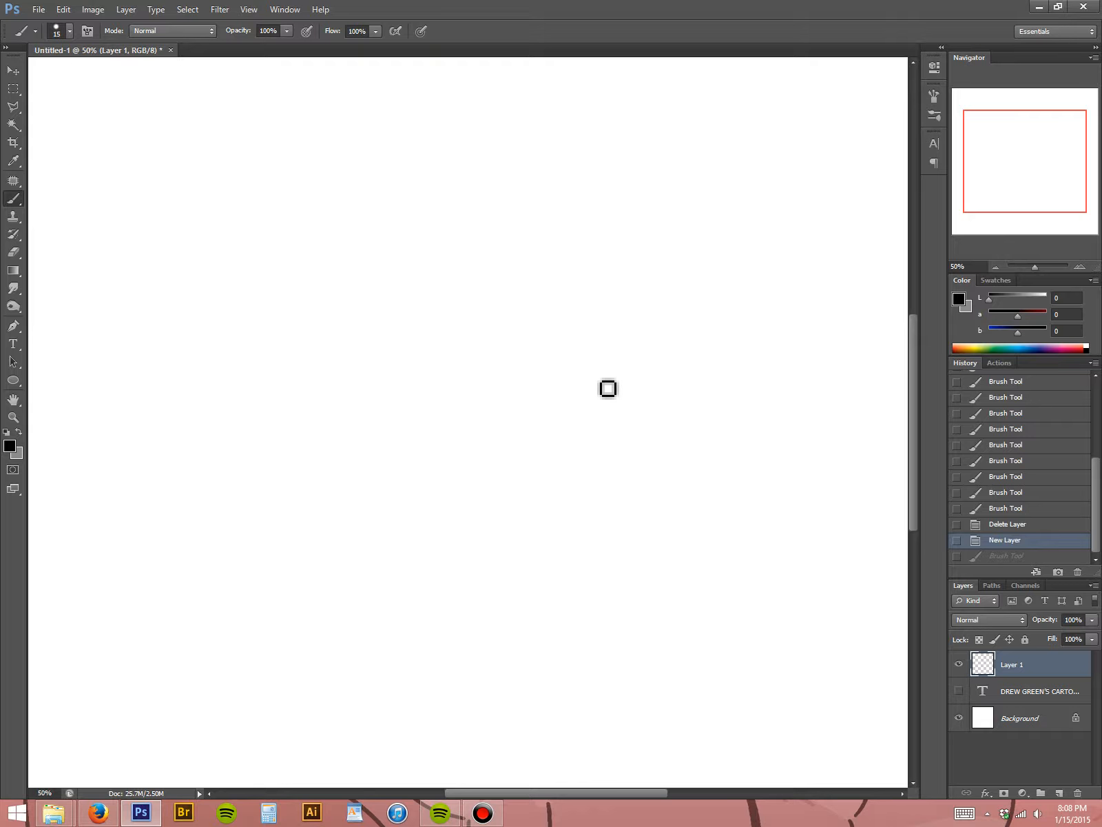
pyautogui.moveTo(583, 350)
pyautogui.mouseDown()
pyautogui.moveTo(590, 400)
pyautogui.moveTo(493, 444)
pyautogui.moveTo(426, 562)
pyautogui.moveTo(269, 588)
pyautogui.moveTo(514, 357)
pyautogui.moveTo(376, 667)
pyautogui.moveTo(206, 464)
pyautogui.moveTo(437, 372)
pyautogui.moveTo(284, 648)
pyautogui.mouseUp()
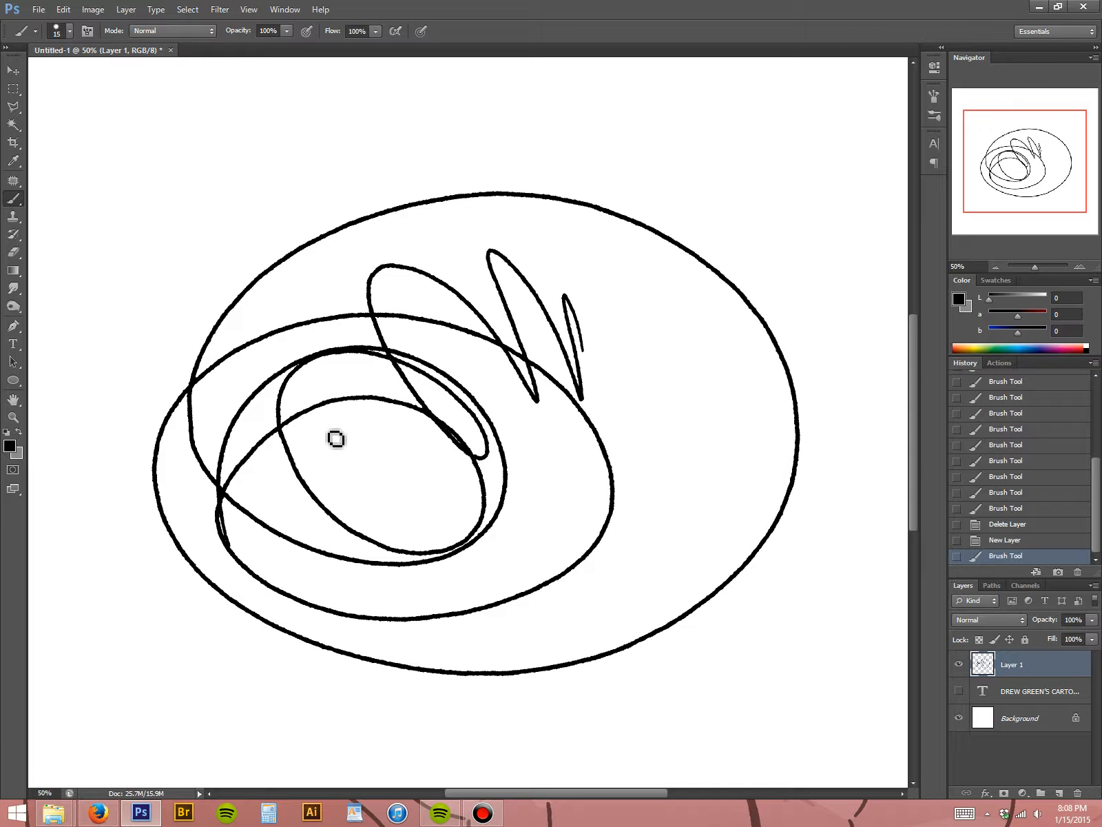
pyautogui.hotkey('ctrl', 'z')
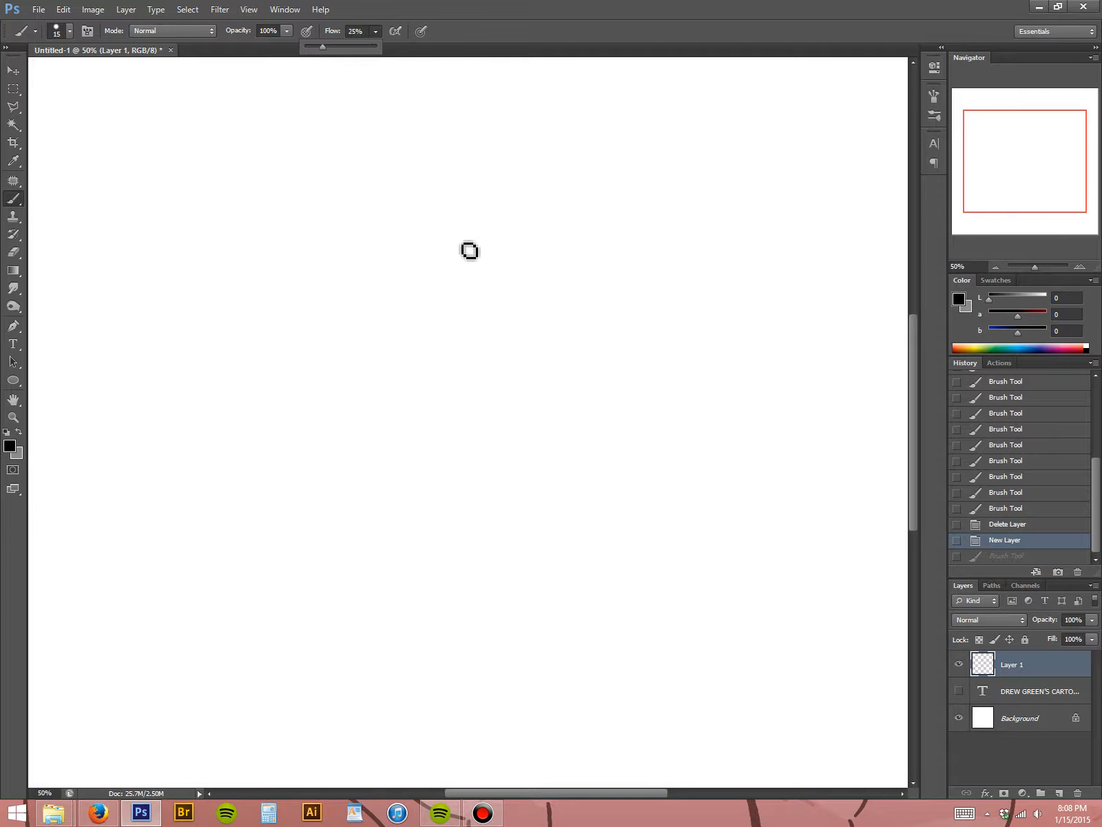
# - Set the brush flow to 25% and test it with a large scribble, undoing the result
pyautogui.moveTo(443, 211)
pyautogui.mouseDown()
pyautogui.moveTo(475, 381)
pyautogui.moveTo(569, 282)
pyautogui.moveTo(480, 354)
pyautogui.moveTo(404, 561)
pyautogui.moveTo(723, 301)
pyautogui.moveTo(182, 449)
pyautogui.mouseUp()
pyautogui.hotkey('ctrl', 'z')
pyautogui.hotkey('ctrl', 'z')
# - Choose the tapered 10 px brush preset and test it with looping scribbles at 58% flow, undoing each one
pyautogui.rightClick(479, 316)
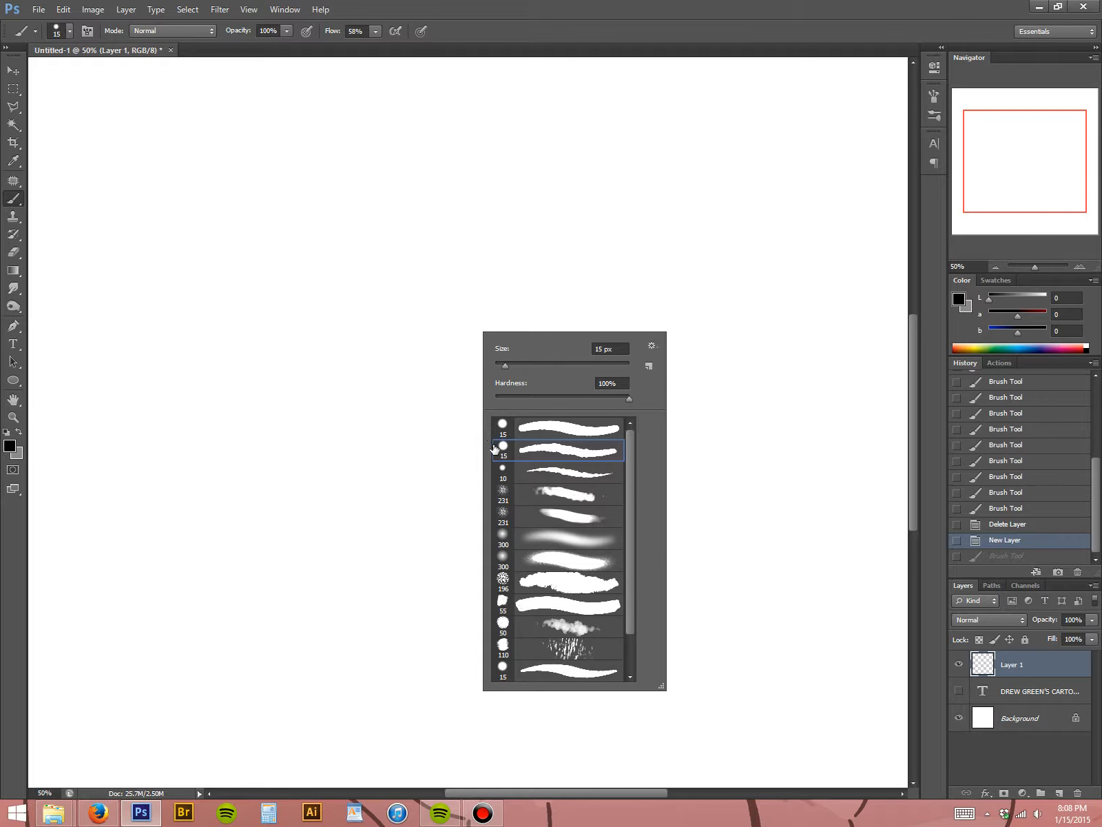
pyautogui.click(528, 477)
pyautogui.moveTo(414, 264)
pyautogui.mouseDown()
pyautogui.moveTo(461, 327)
pyautogui.moveTo(384, 423)
pyautogui.moveTo(530, 223)
pyautogui.mouseUp()
pyautogui.moveTo(319, 324)
pyautogui.mouseDown()
pyautogui.moveTo(738, 414)
pyautogui.moveTo(285, 522)
pyautogui.mouseUp()
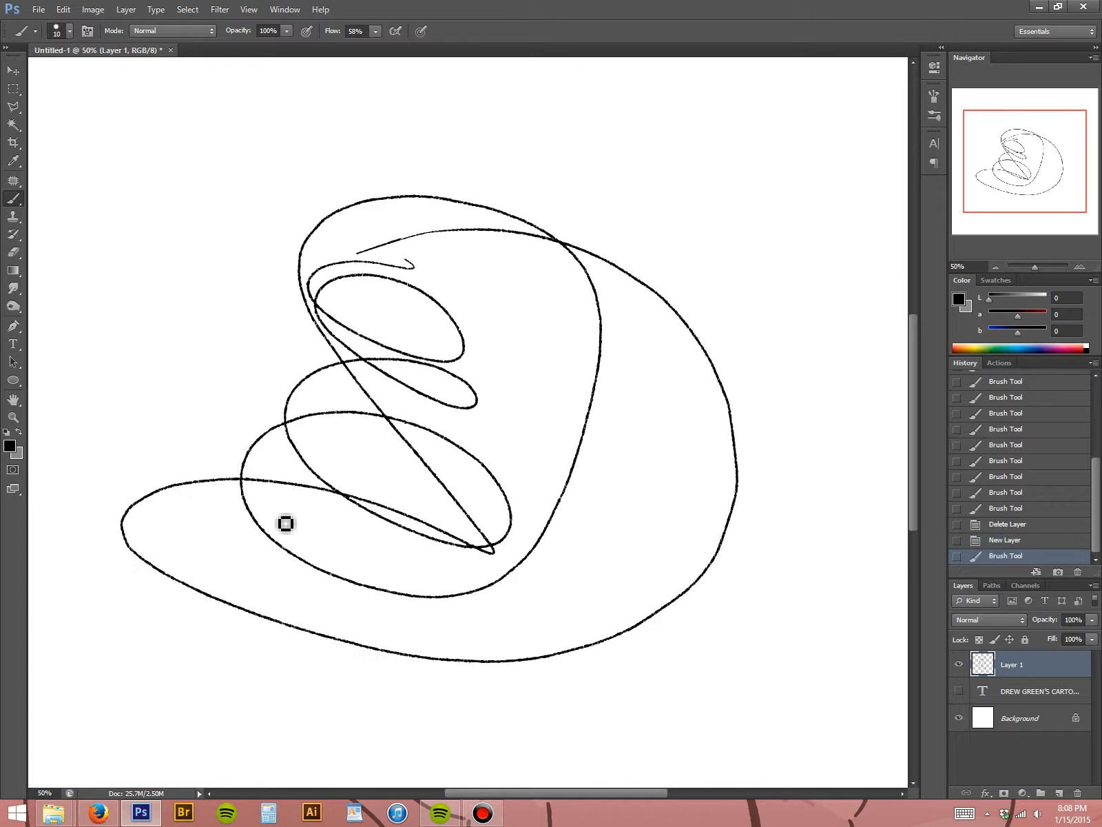
pyautogui.hotkey('ctrl', 'z')
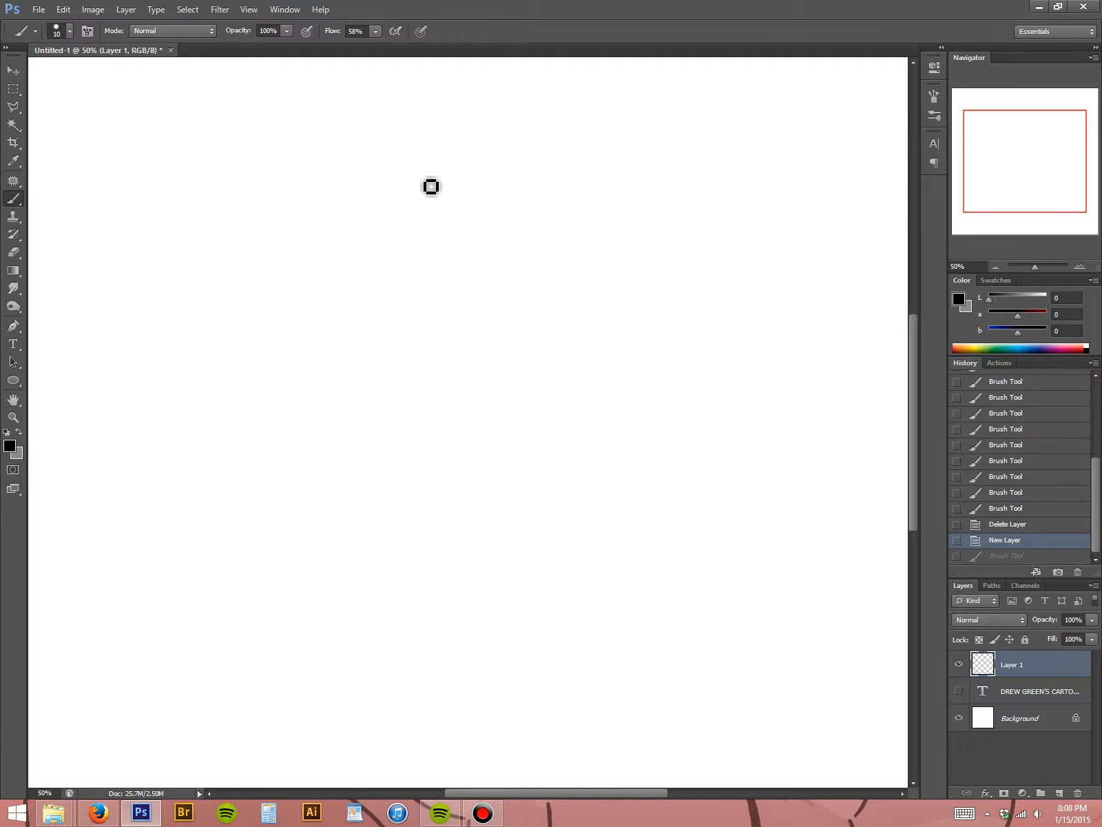
pyautogui.moveTo(424, 168)
pyautogui.mouseDown()
pyautogui.moveTo(301, 524)
pyautogui.moveTo(819, 547)
pyautogui.mouseUp()
pyautogui.hotkey('ctrl', 'z')
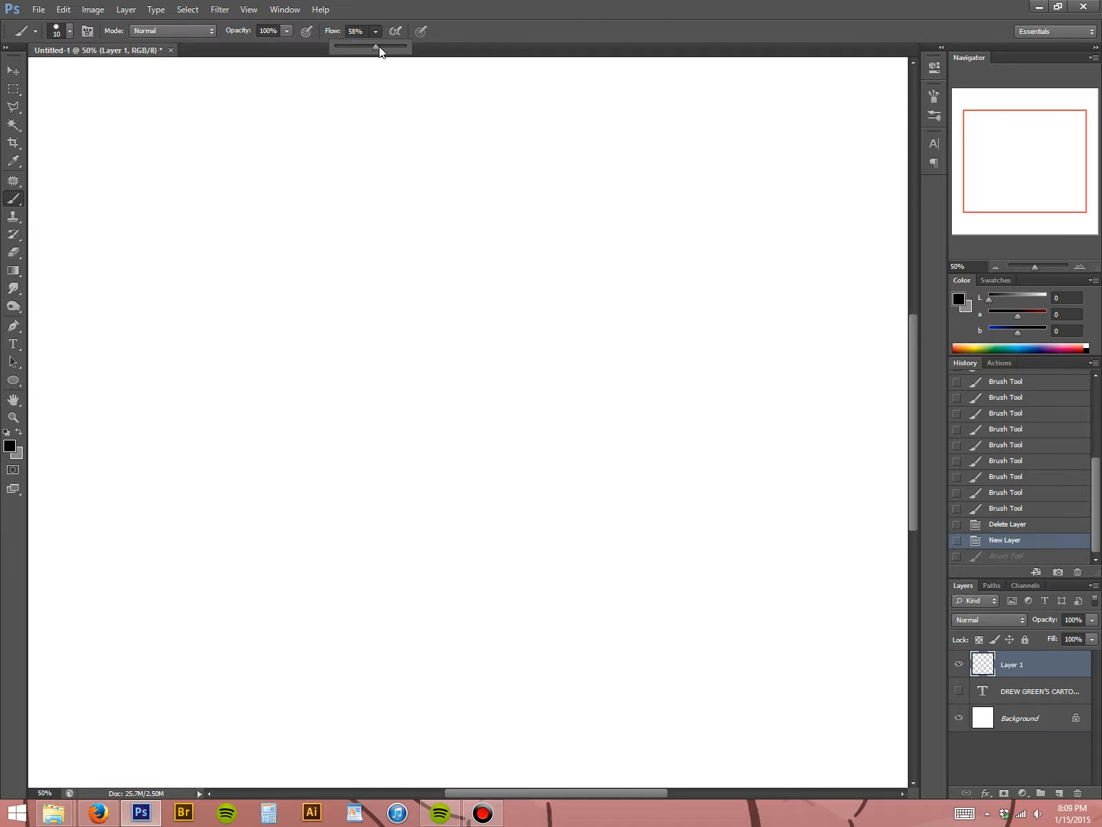
# - Paint a wide black mass of overlapping vertical strokes using the first 231 px textured brush at 100% flow
pyautogui.rightClick(467, 271)
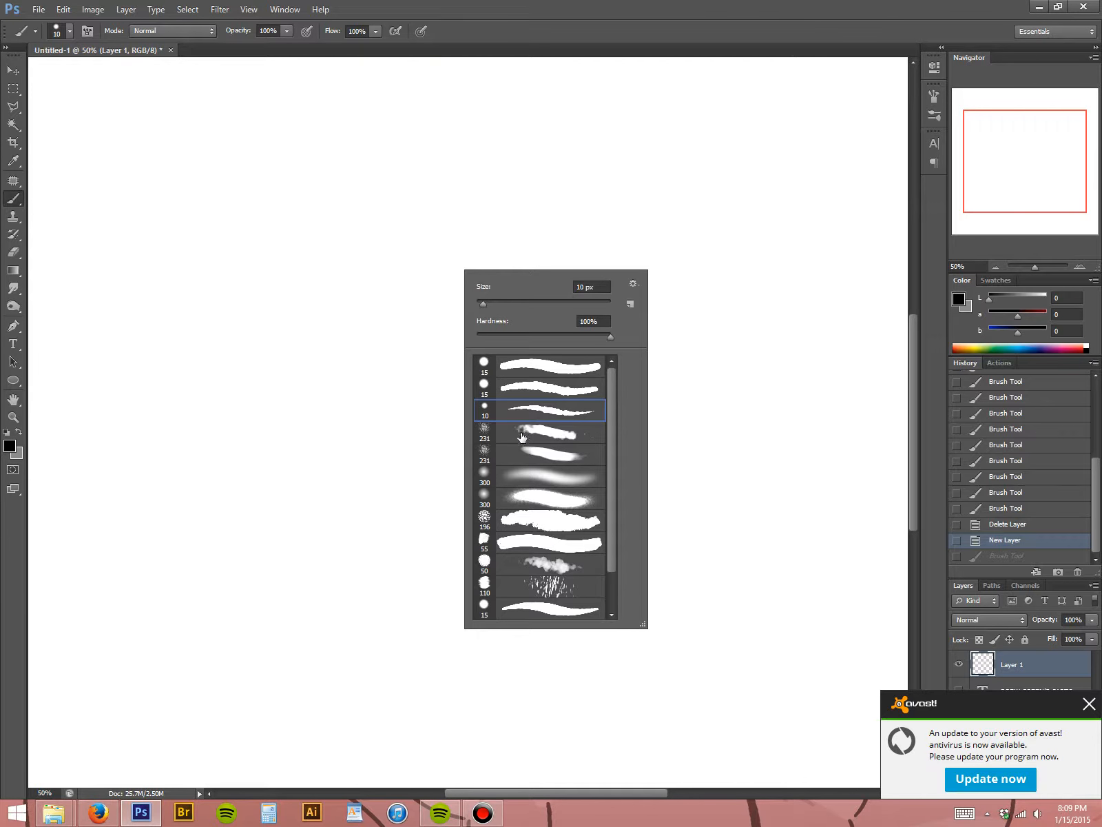
pyautogui.click(517, 432)
pyautogui.click(492, 38)
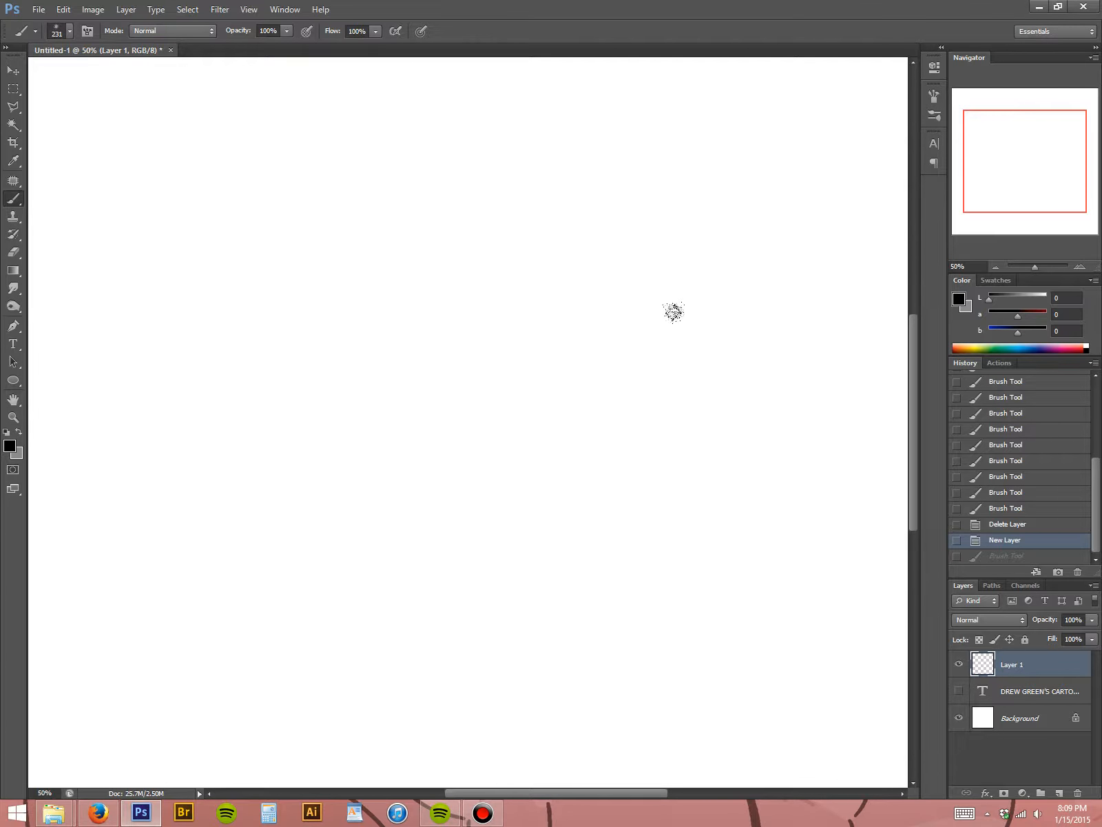
pyautogui.moveTo(674, 311); pyautogui.dragTo(689, 448)
pyautogui.moveTo(634, 261); pyautogui.dragTo(623, 572)
pyautogui.moveTo(600, 248); pyautogui.dragTo(592, 572)
pyautogui.moveTo(534, 521)
pyautogui.mouseDown()
pyautogui.moveTo(509, 276)
pyautogui.moveTo(475, 200)
pyautogui.mouseUp()
pyautogui.moveTo(483, 523); pyautogui.dragTo(434, 213)
pyautogui.moveTo(400, 262); pyautogui.dragTo(386, 551)
pyautogui.moveTo(358, 310); pyautogui.dragTo(289, 593)
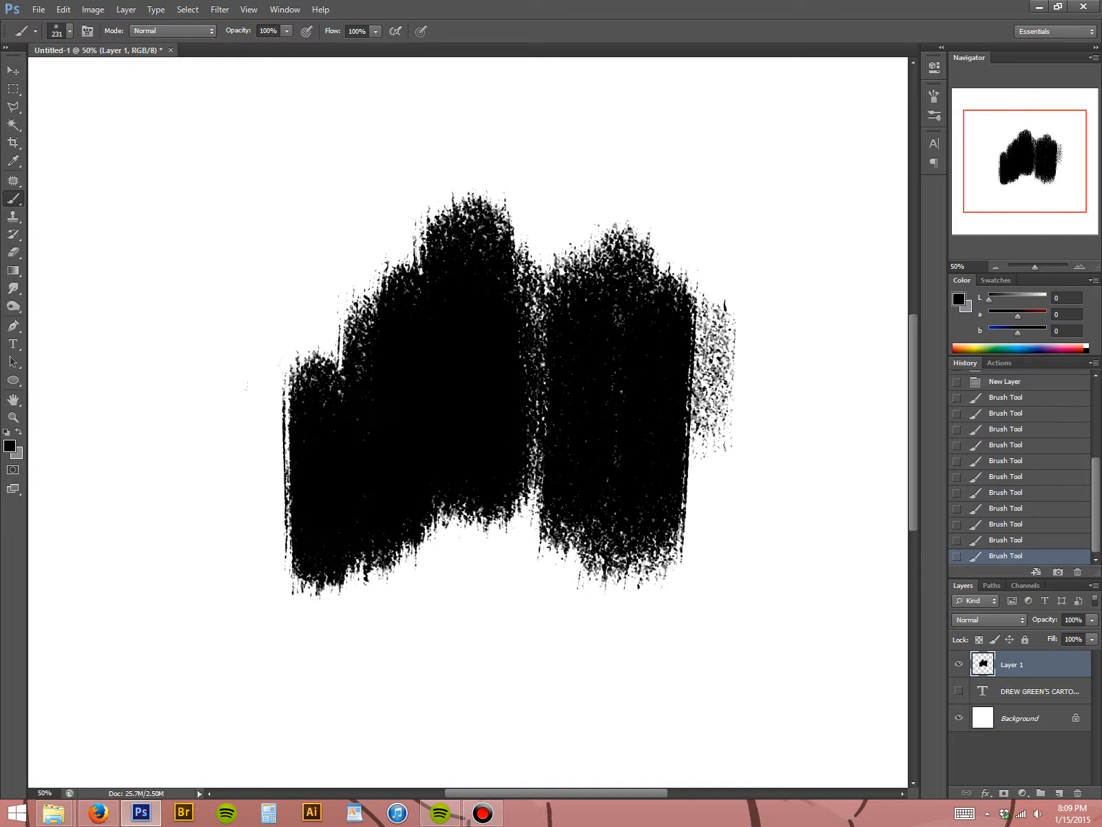
pyautogui.moveTo(246, 386)
pyautogui.mouseDown()
pyautogui.moveTo(168, 276)
pyautogui.moveTo(124, 282)
pyautogui.moveTo(103, 413)
pyautogui.mouseUp()
pyautogui.moveTo(700, 313); pyautogui.dragTo(720, 454)
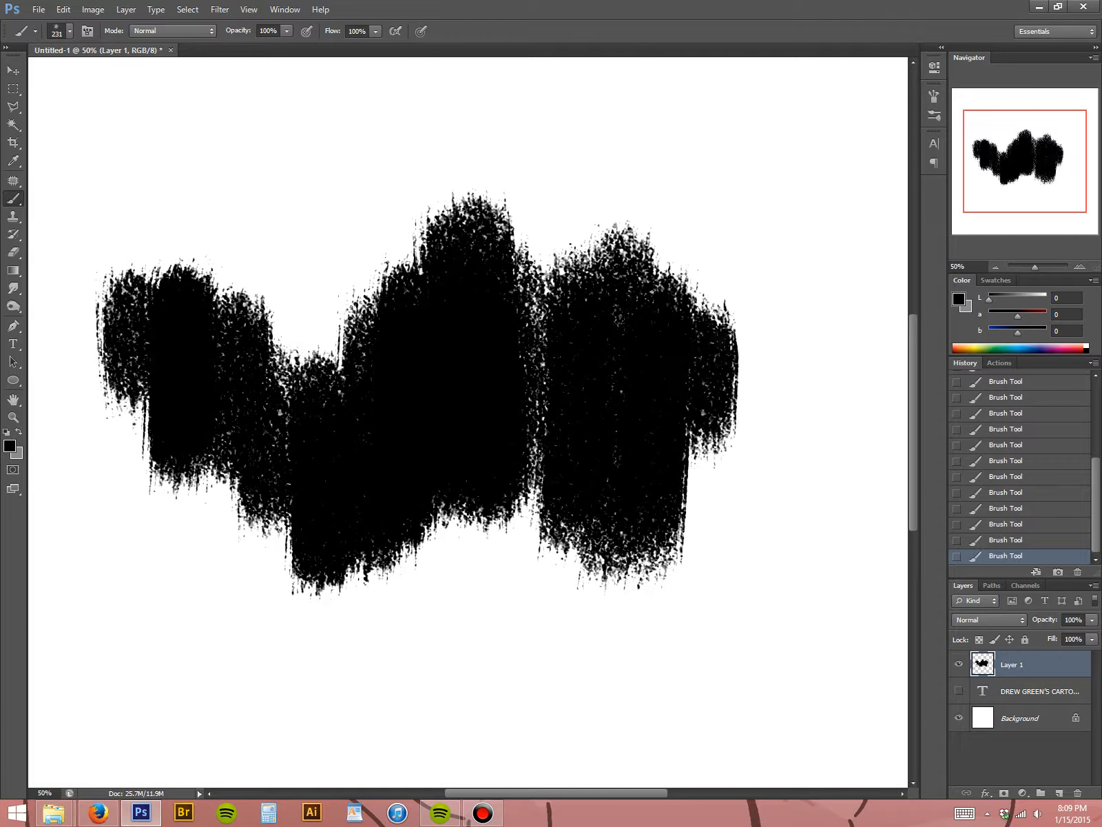
pyautogui.moveTo(751, 269); pyautogui.dragTo(793, 428)
pyautogui.moveTo(764, 317); pyautogui.dragTo(854, 441)
pyautogui.moveTo(820, 345); pyautogui.dragTo(875, 454)
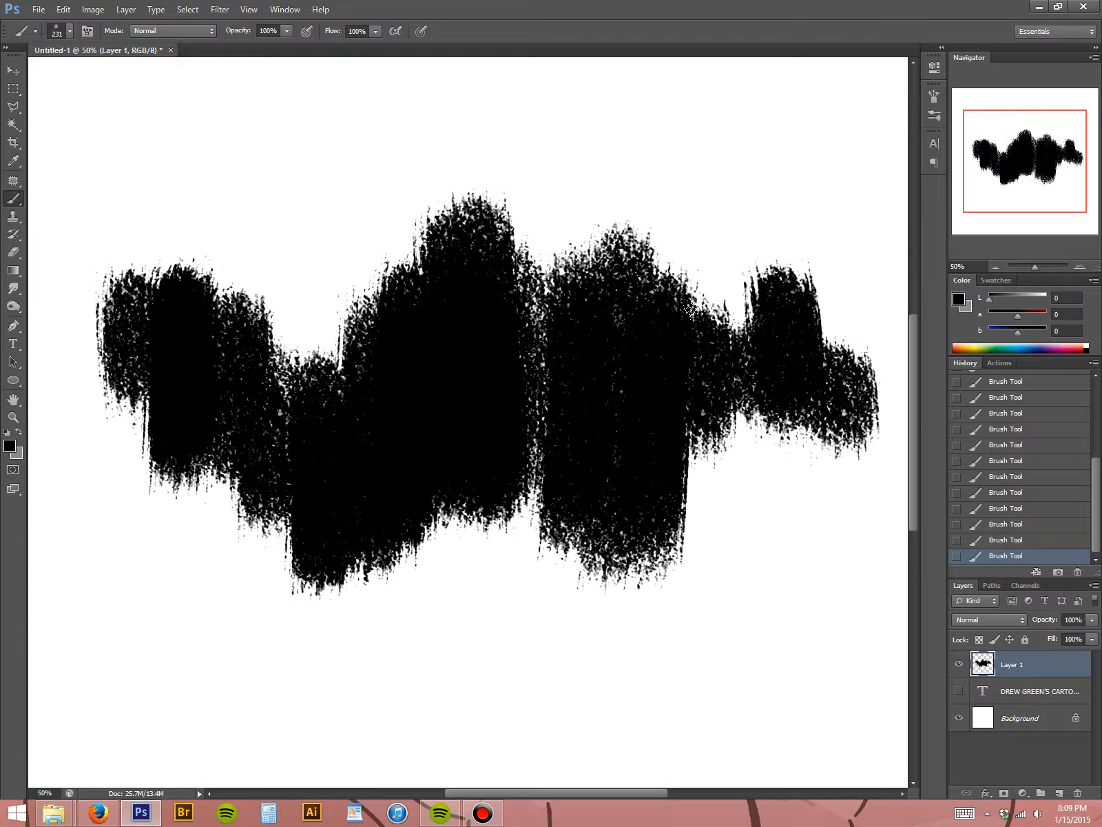
pyautogui.moveTo(687, 306); pyautogui.dragTo(675, 452)
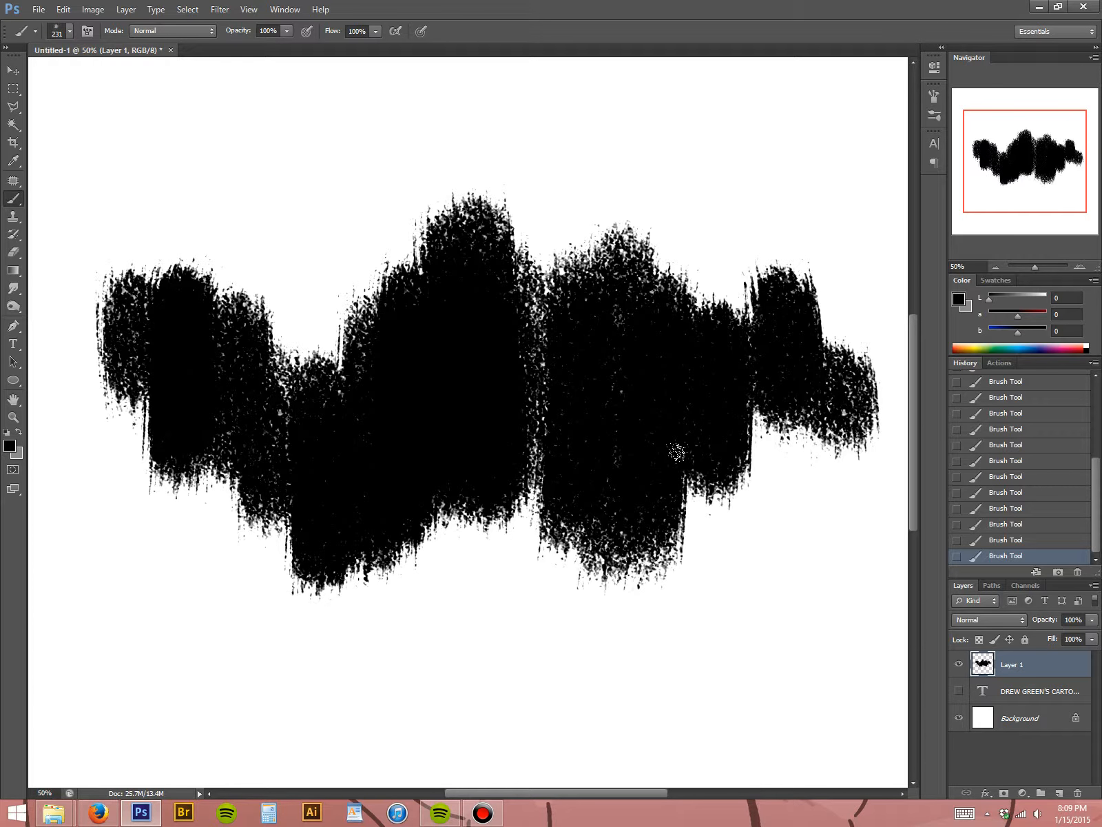
pyautogui.moveTo(504, 253); pyautogui.dragTo(501, 511)
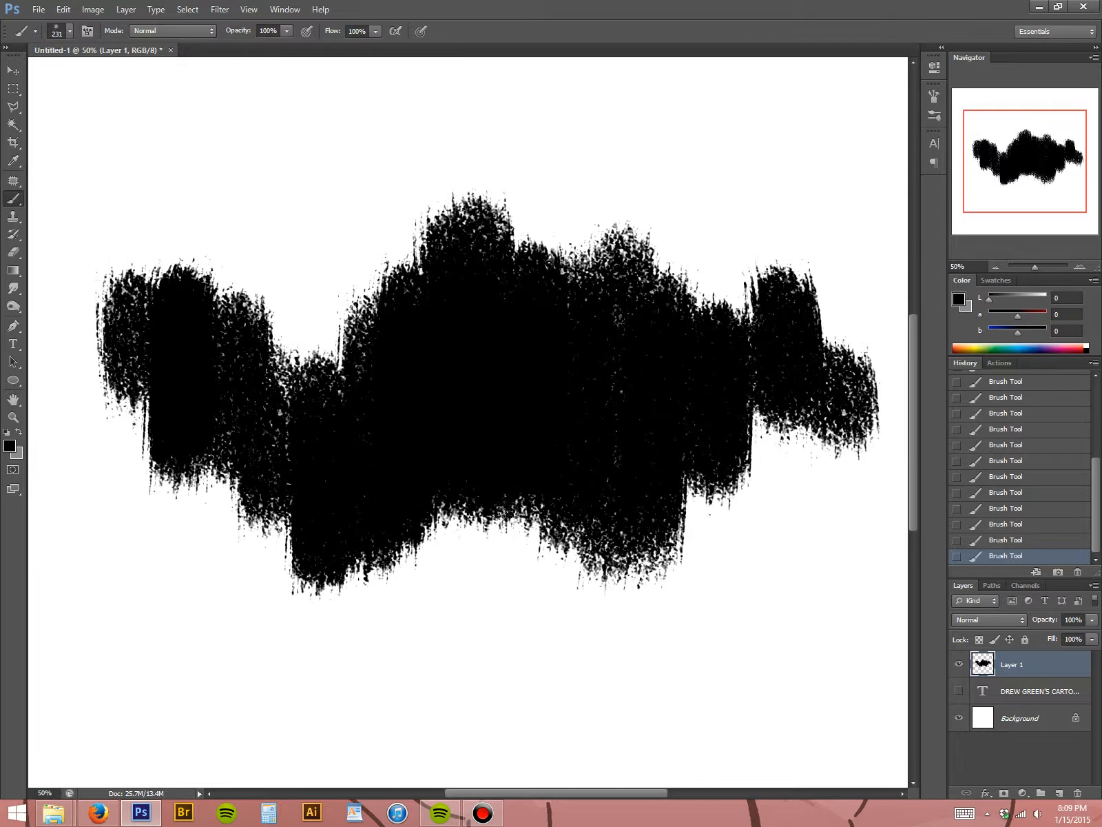
# - Clear all the textured strokes from Layer 1 with a rectangular selection, deselect, and return to the Brush Tool
pyautogui.press('m')
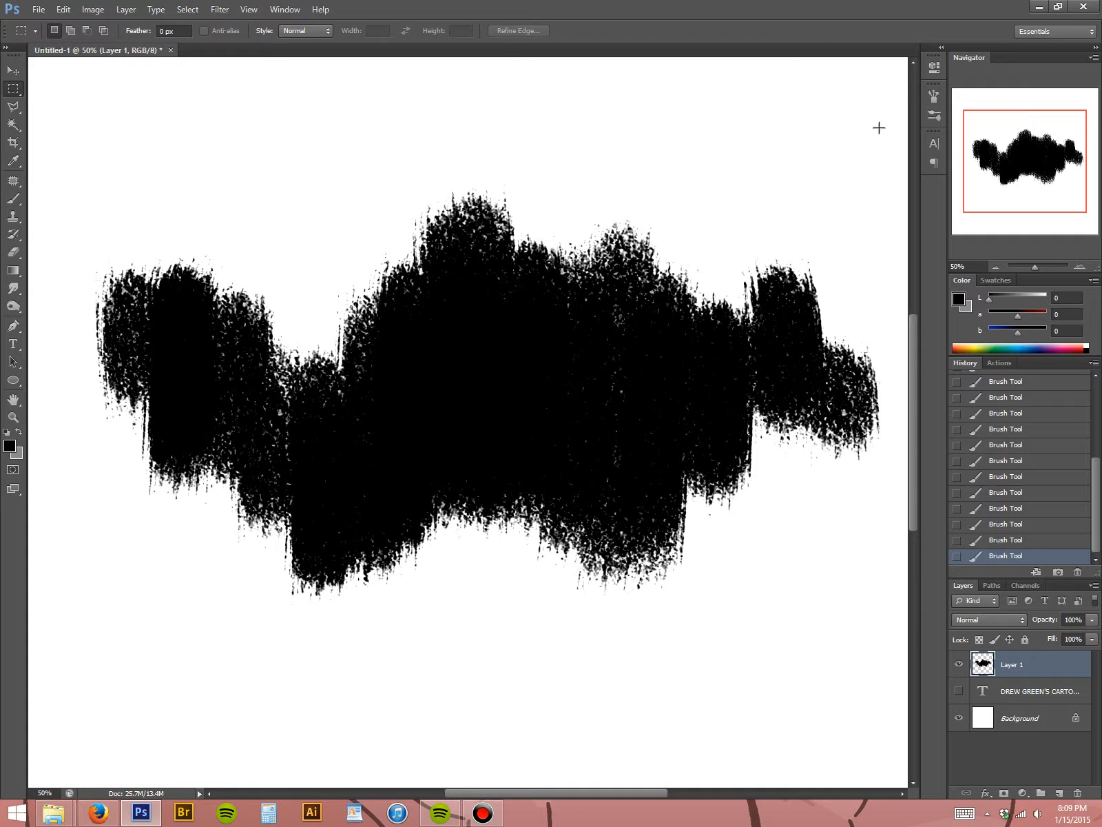
pyautogui.moveTo(897, 107); pyautogui.dragTo(45, 652)
pyautogui.press('Delete')
pyautogui.hotkey('ctrl', 'd')
pyautogui.press('b')
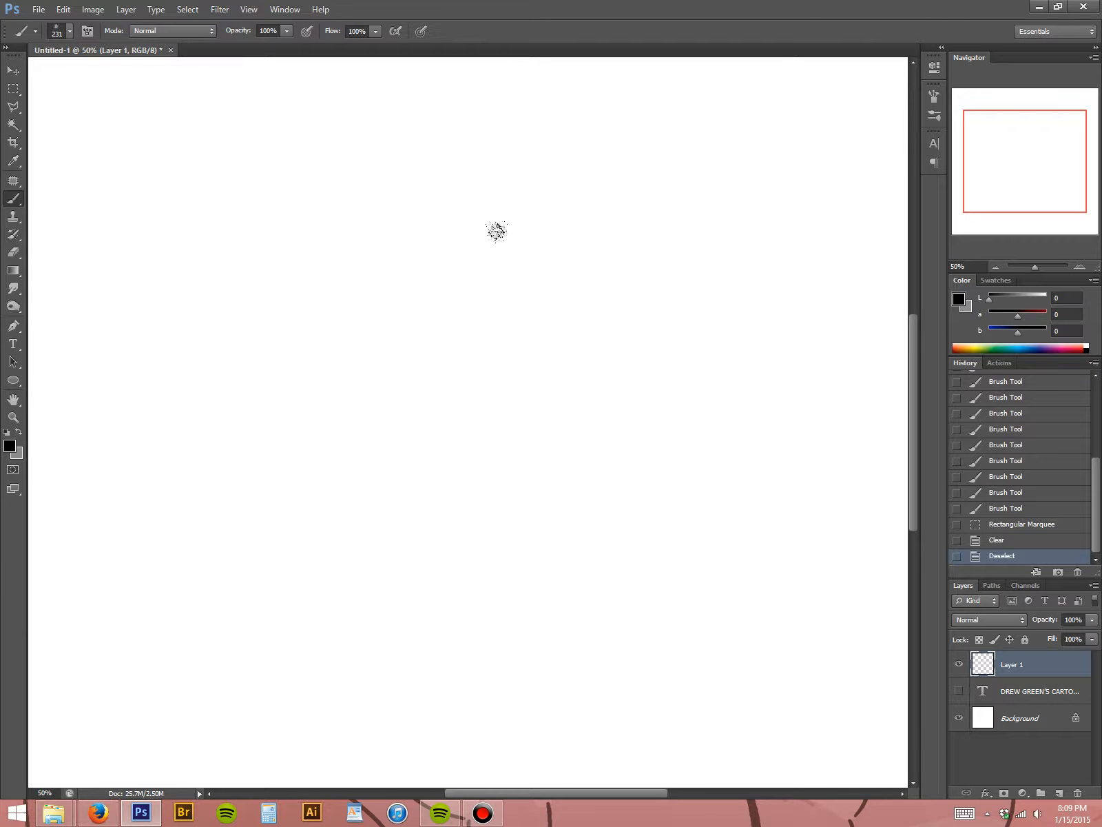
# - Choose the second 231 px textured brush preset and test it with a vertical and a zigzag stroke, undoing both
pyautogui.rightClick(499, 229)
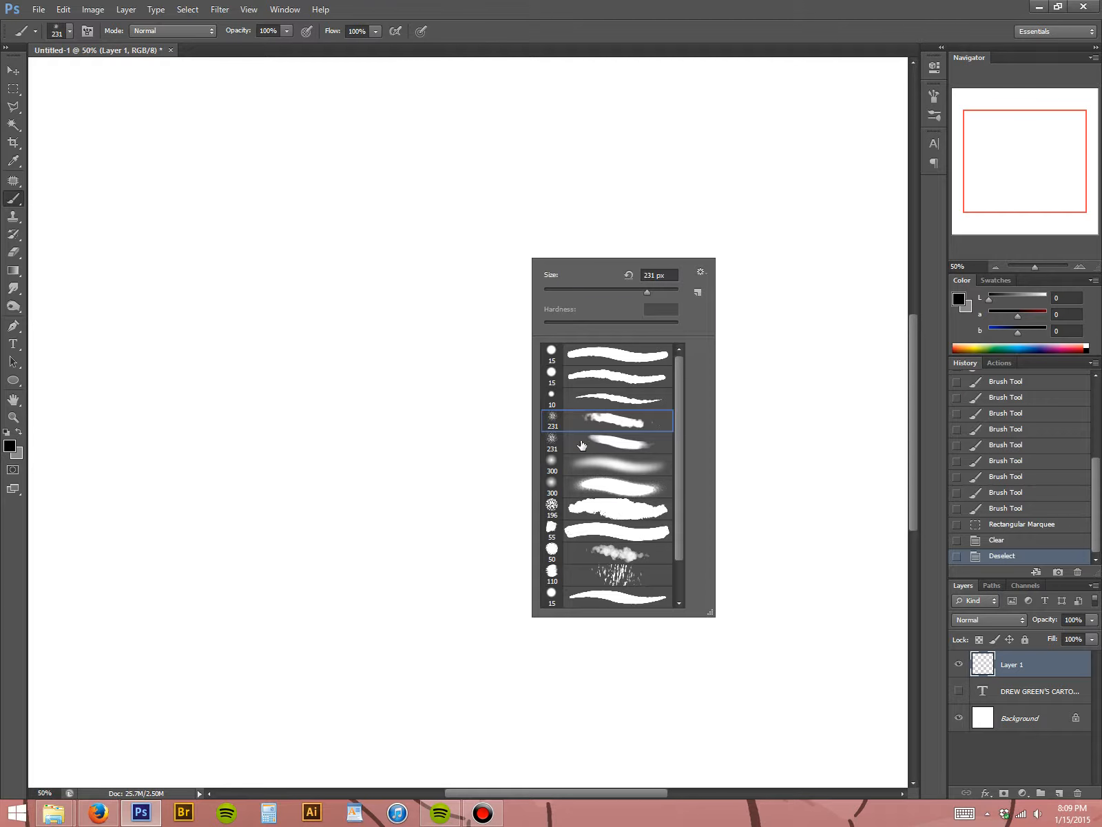
pyautogui.click(582, 444)
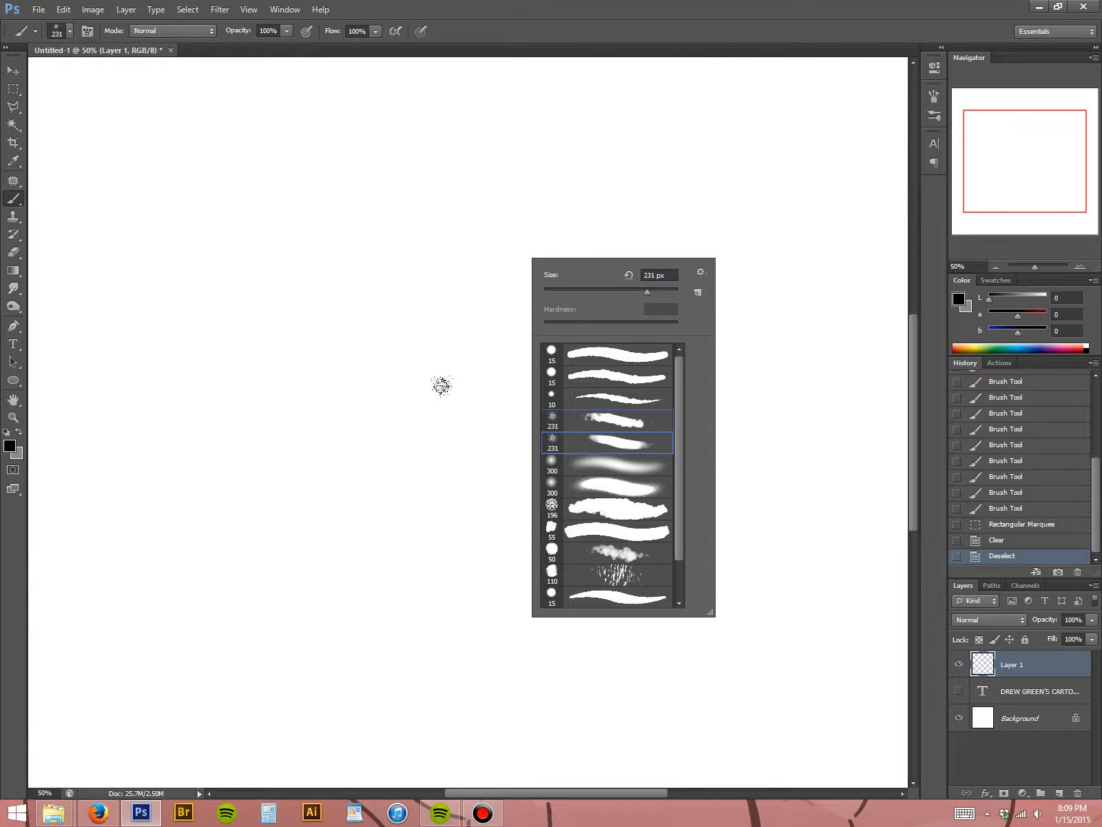
pyautogui.moveTo(409, 164)
pyautogui.mouseDown()
pyautogui.moveTo(256, 458)
pyautogui.moveTo(503, 245)
pyautogui.moveTo(42, 400)
pyautogui.moveTo(388, 537)
pyautogui.mouseUp()
pyautogui.hotkey('ctrl', 'z')
pyautogui.moveTo(682, 200)
pyautogui.mouseDown()
pyautogui.moveTo(585, 323)
pyautogui.moveTo(317, 579)
pyautogui.mouseUp()
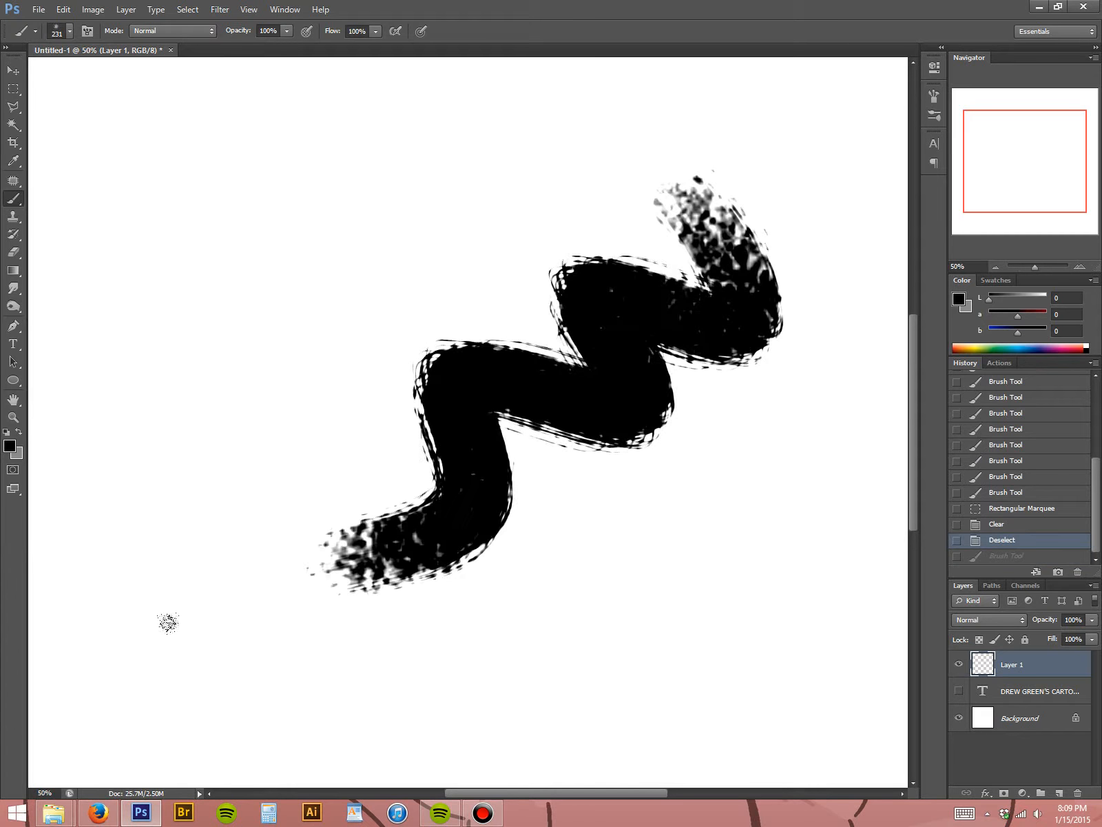
pyautogui.hotkey('ctrl', 'z')
# - Switch to the Pencil Tool and try large diagonal scribbles with a textured tip, undoing each one
pyautogui.rightClick(14, 200)
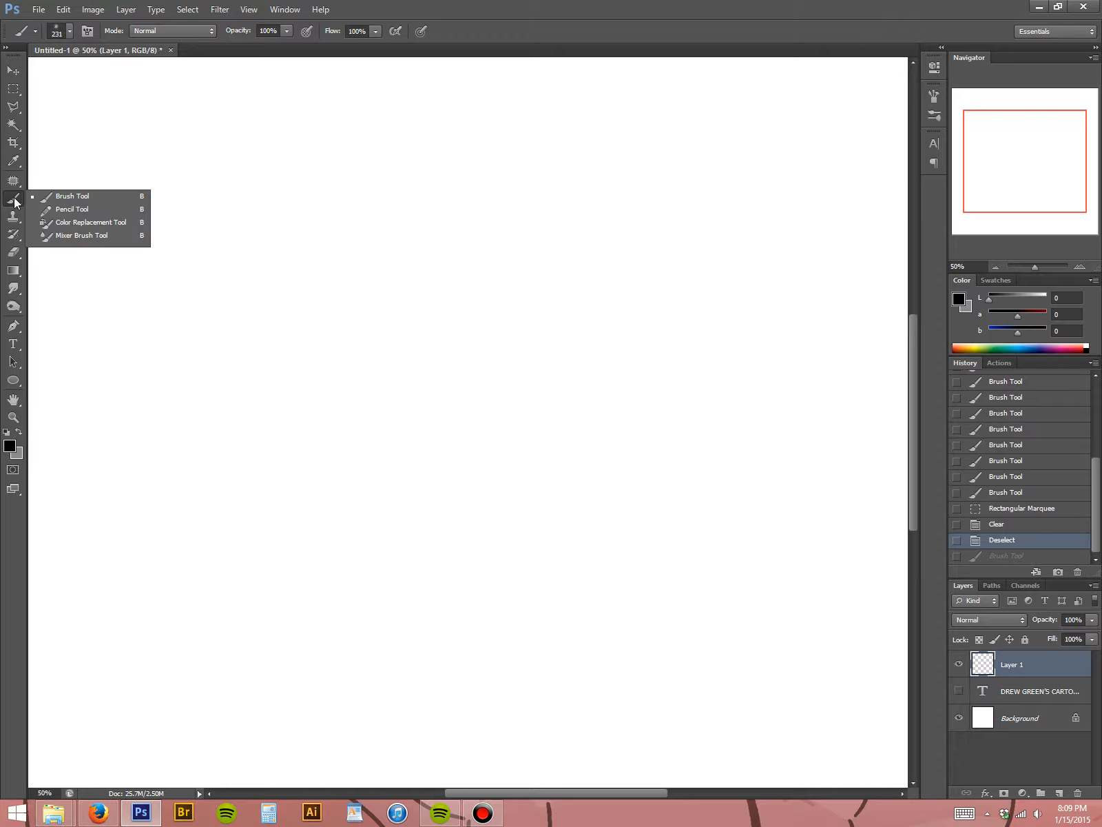
pyautogui.click(69, 209)
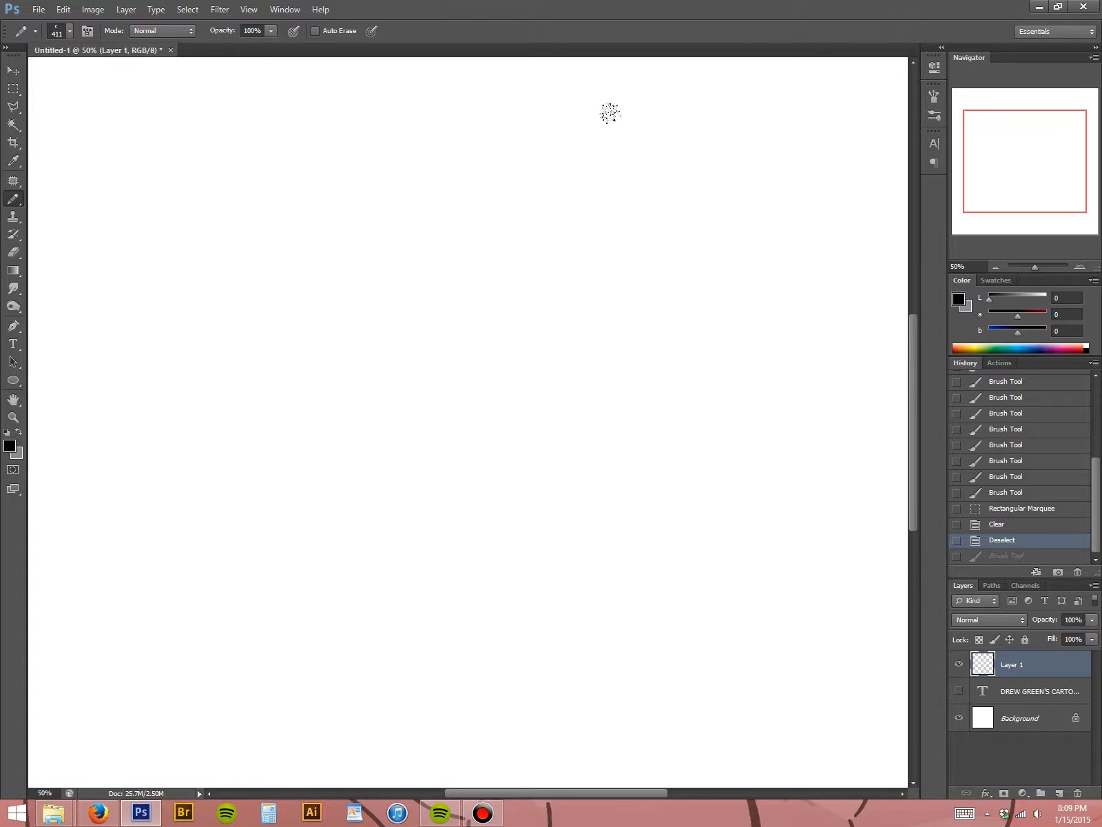
pyautogui.moveTo(610, 112)
pyautogui.mouseDown()
pyautogui.moveTo(631, 370)
pyautogui.moveTo(466, 308)
pyautogui.moveTo(243, 404)
pyautogui.moveTo(98, 526)
pyautogui.mouseUp()
pyautogui.hotkey('ctrl', 'z')
pyautogui.rightClick(696, 437)
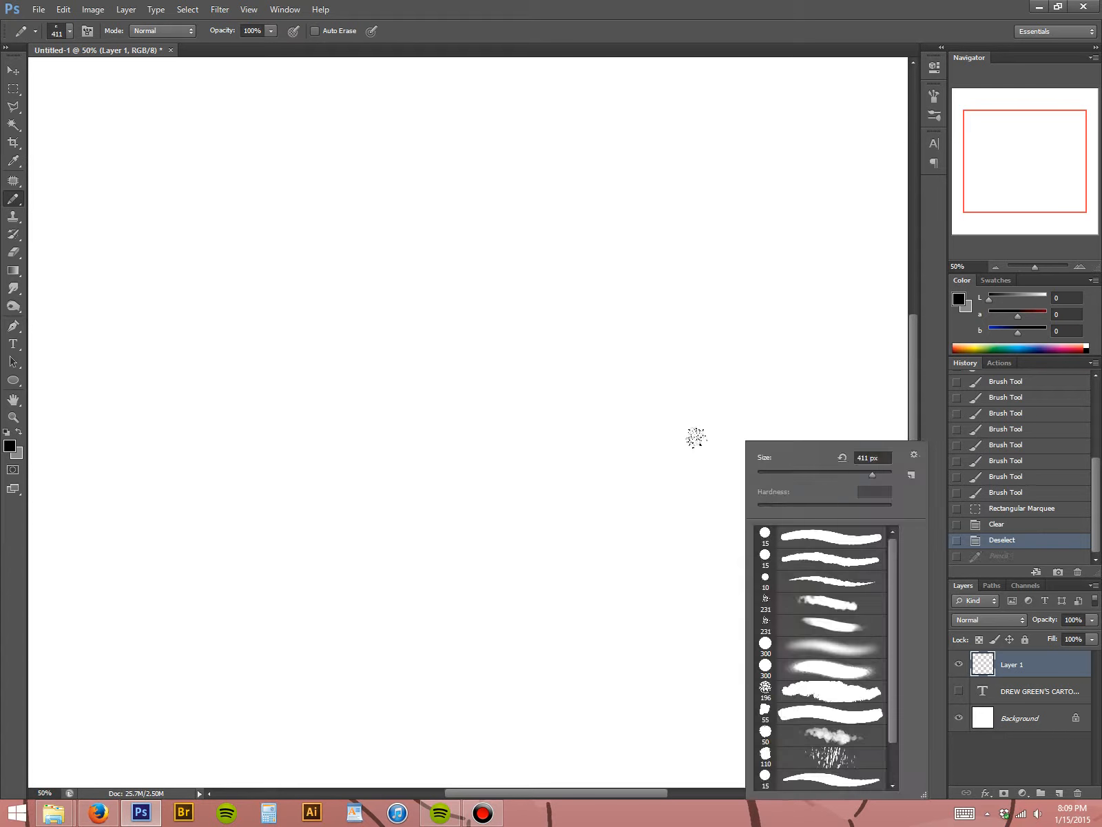
pyautogui.moveTo(689, 176)
pyautogui.mouseDown()
pyautogui.moveTo(661, 327)
pyautogui.moveTo(258, 486)
pyautogui.moveTo(238, 551)
pyautogui.mouseUp()
pyautogui.hotkey('ctrl', 'z')
# - Paint overlapping diagonal test strokes with the Pencil Tool's textured tip at 133 px and undo them all
pyautogui.moveTo(430, 300); pyautogui.dragTo(582, 527)
pyautogui.moveTo(338, 244); pyautogui.dragTo(565, 523)
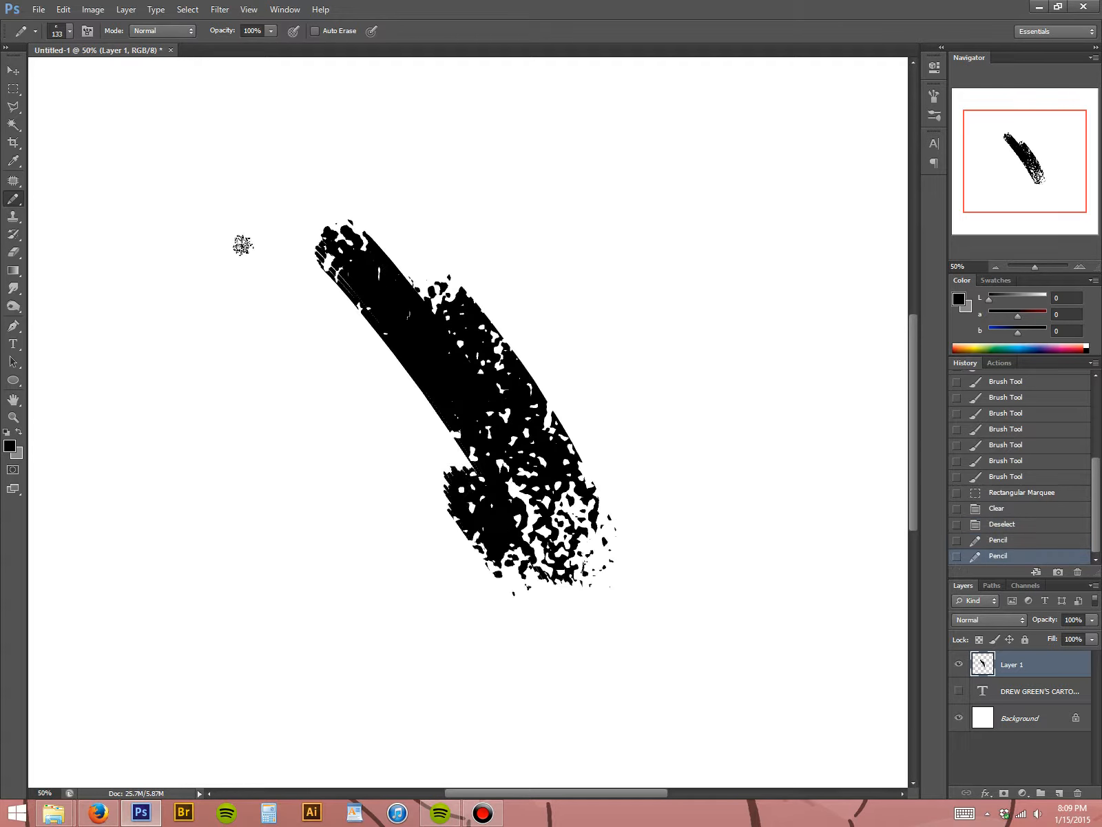
pyautogui.moveTo(207, 207); pyautogui.dragTo(513, 592)
pyautogui.moveTo(235, 293); pyautogui.dragTo(475, 602)
pyautogui.moveTo(234, 334); pyautogui.dragTo(303, 413)
pyautogui.moveTo(393, 585); pyautogui.dragTo(249, 423)
pyautogui.hotkey('ctrl', 'alt', 'z')
pyautogui.hotkey('ctrl', 'alt', 'z')
pyautogui.hotkey('ctrl', 'alt', 'z')
pyautogui.hotkey('ctrl', 'alt', 'z')
pyautogui.hotkey('ctrl', 'alt', 'z')
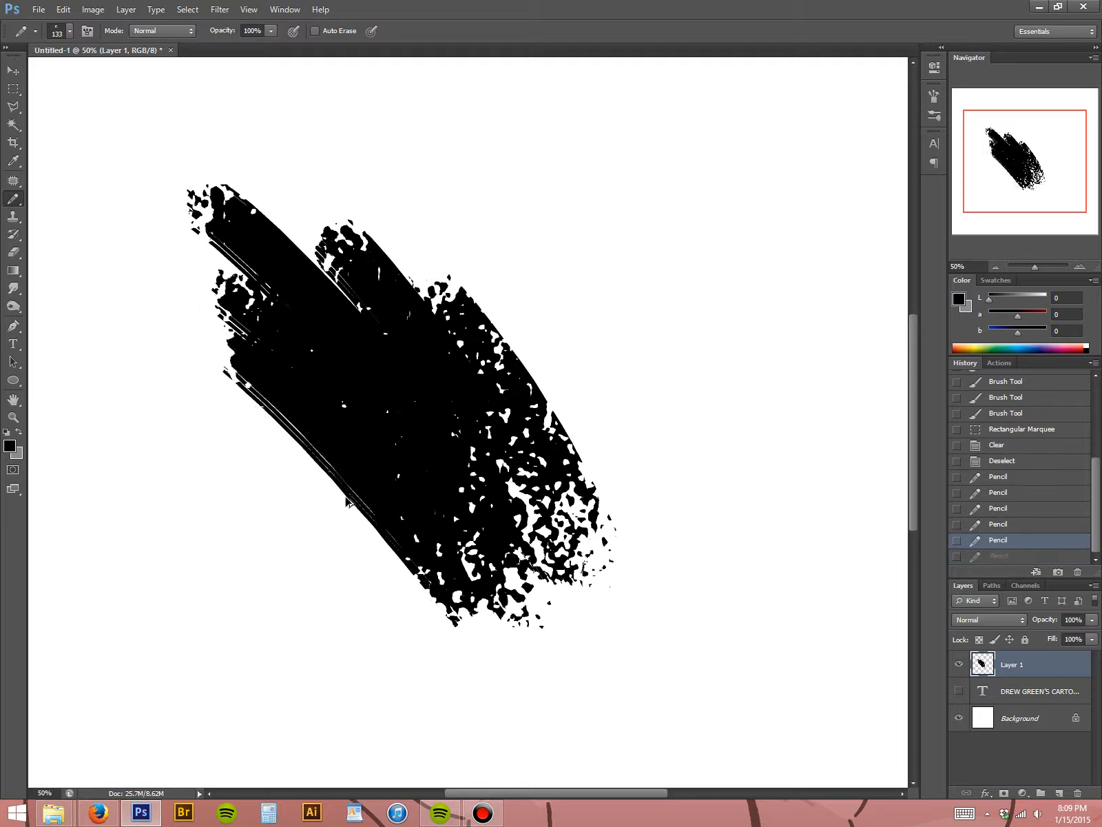
pyautogui.hotkey('ctrl', 'alt', 'z')
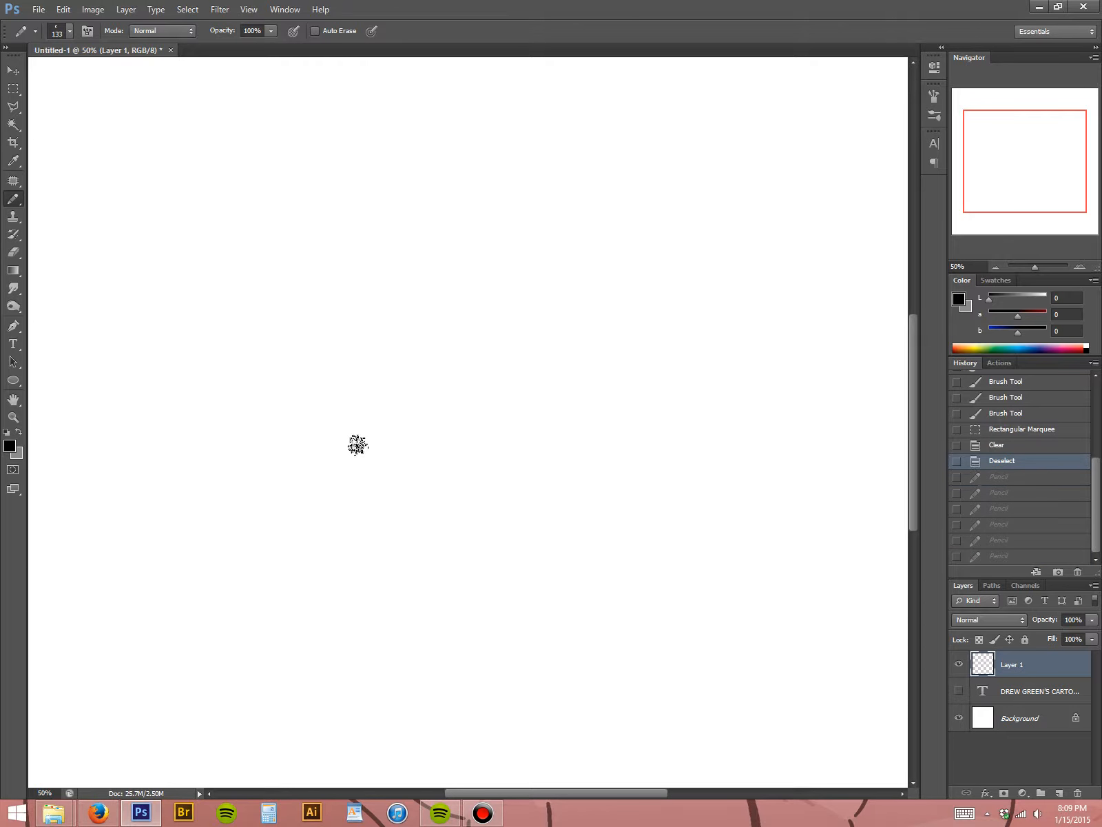
# - Select three separate triangular areas around the middle of the canvas with the Polygonal Lasso
pyautogui.press('l')
pyautogui.click(613, 199)
pyautogui.click(351, 303)
pyautogui.click(505, 542)
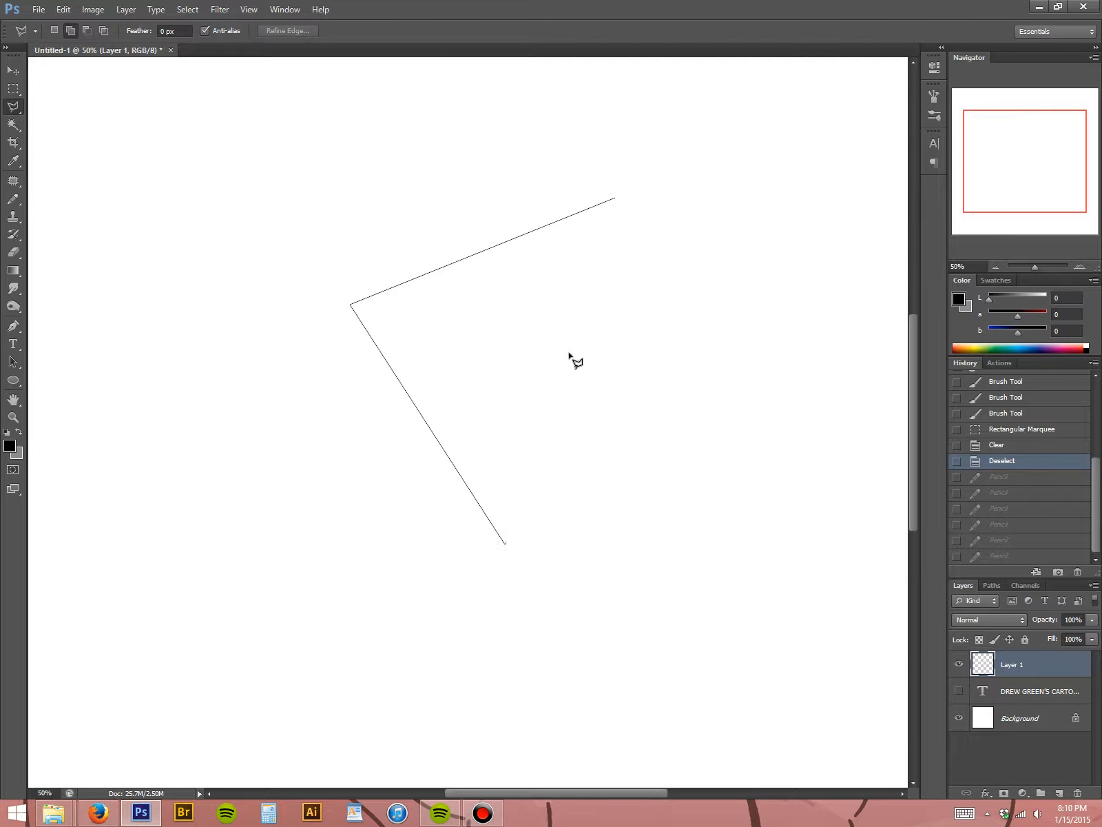
pyautogui.doubleClick(575, 324)
pyautogui.click(660, 275)
pyautogui.click(608, 474)
pyautogui.doubleClick(716, 539)
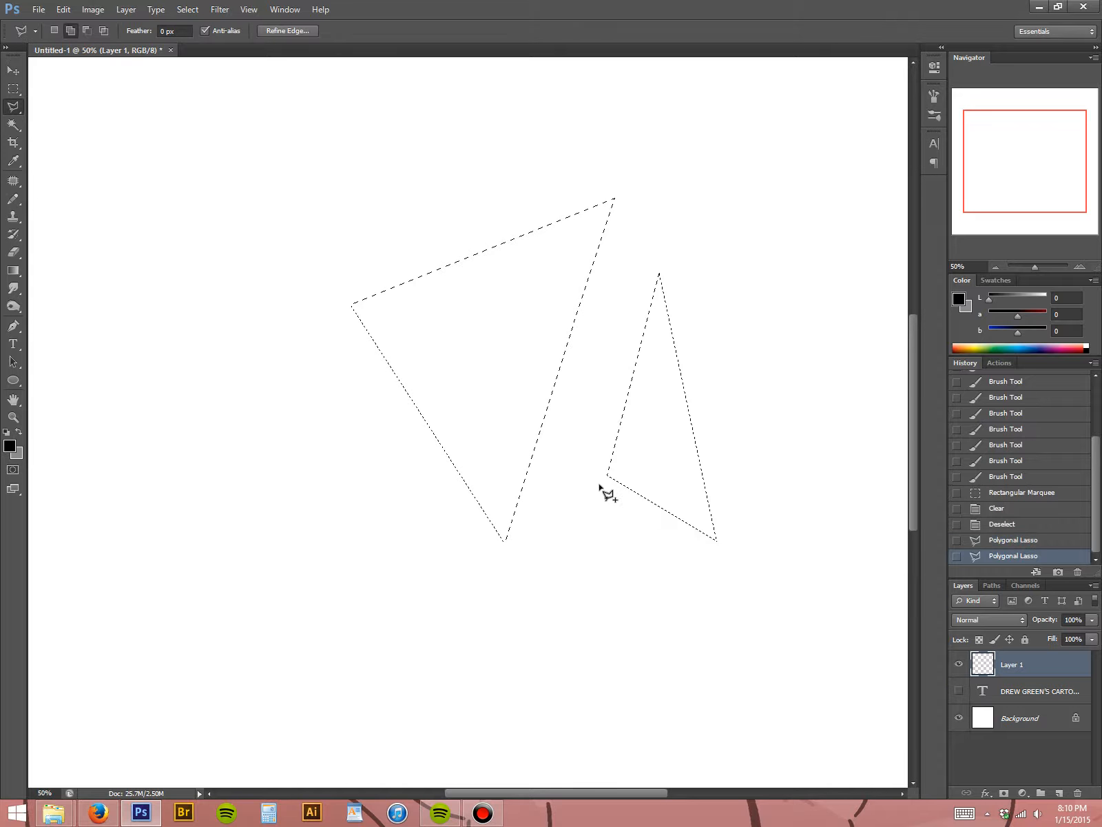
pyautogui.click(674, 572)
pyautogui.doubleClick(494, 656)
# - Fill the three triangular selections with the Pencil Tool's textured tip at 178 px and deselect
pyautogui.press('b')
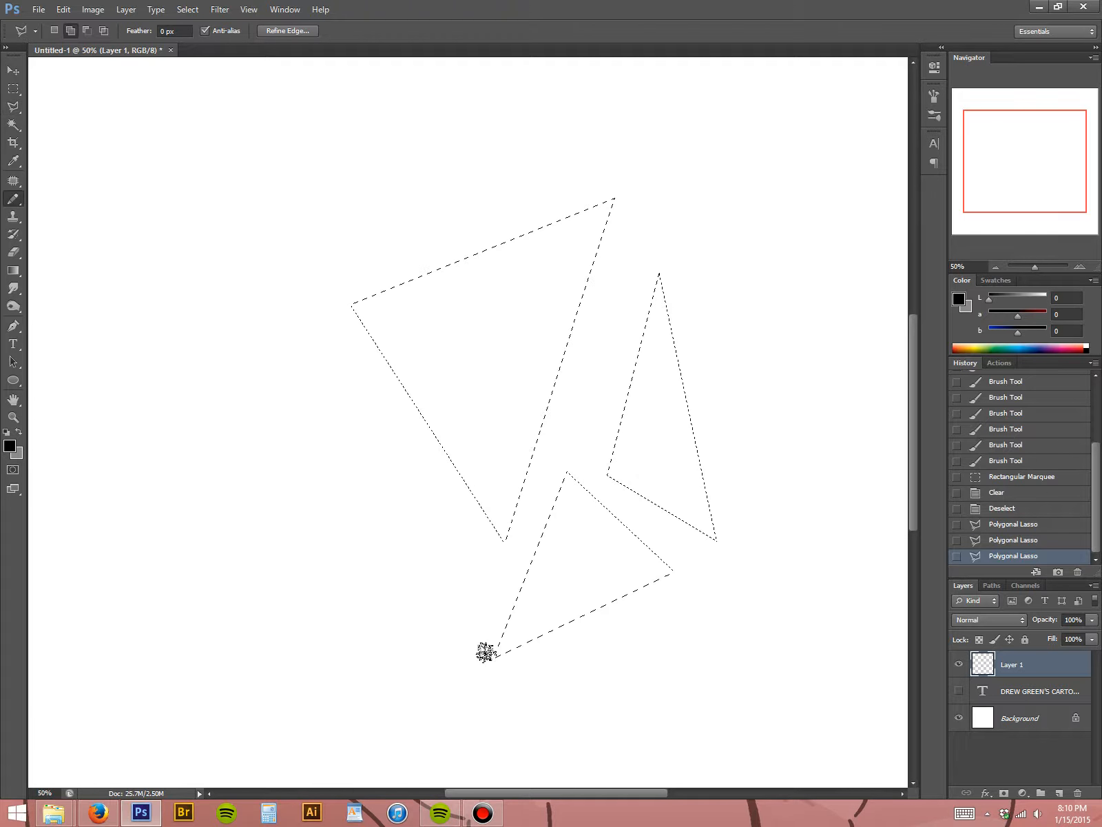
pyautogui.rightClick(626, 301)
pyautogui.moveTo(713, 332); pyautogui.dragTo(729, 332)
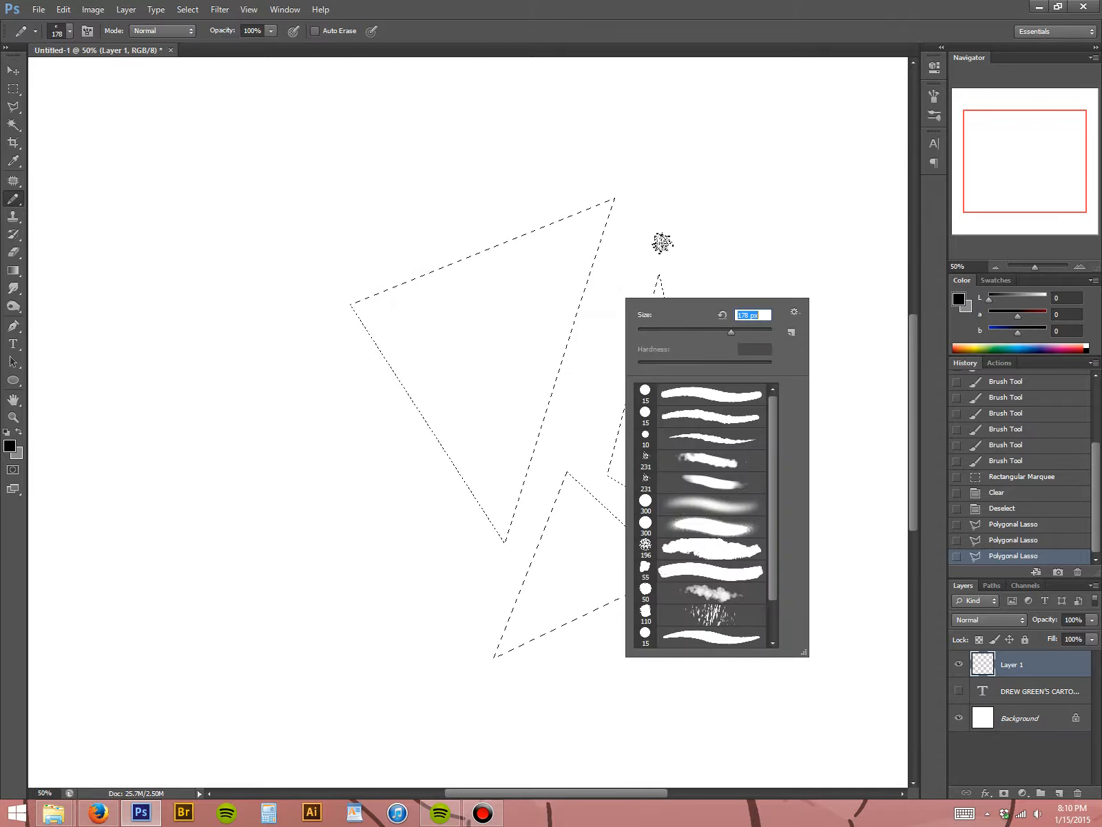
pyautogui.press('Return')
pyautogui.moveTo(659, 239)
pyautogui.mouseDown()
pyautogui.moveTo(658, 264)
pyautogui.moveTo(511, 191)
pyautogui.moveTo(734, 455)
pyautogui.moveTo(672, 448)
pyautogui.moveTo(393, 245)
pyautogui.moveTo(721, 619)
pyautogui.moveTo(443, 367)
pyautogui.moveTo(338, 324)
pyautogui.moveTo(543, 514)
pyautogui.moveTo(581, 578)
pyautogui.moveTo(443, 542)
pyautogui.moveTo(518, 645)
pyautogui.moveTo(427, 653)
pyautogui.mouseUp()
pyautogui.press('m')
pyautogui.hotkey('ctrl', 'd')
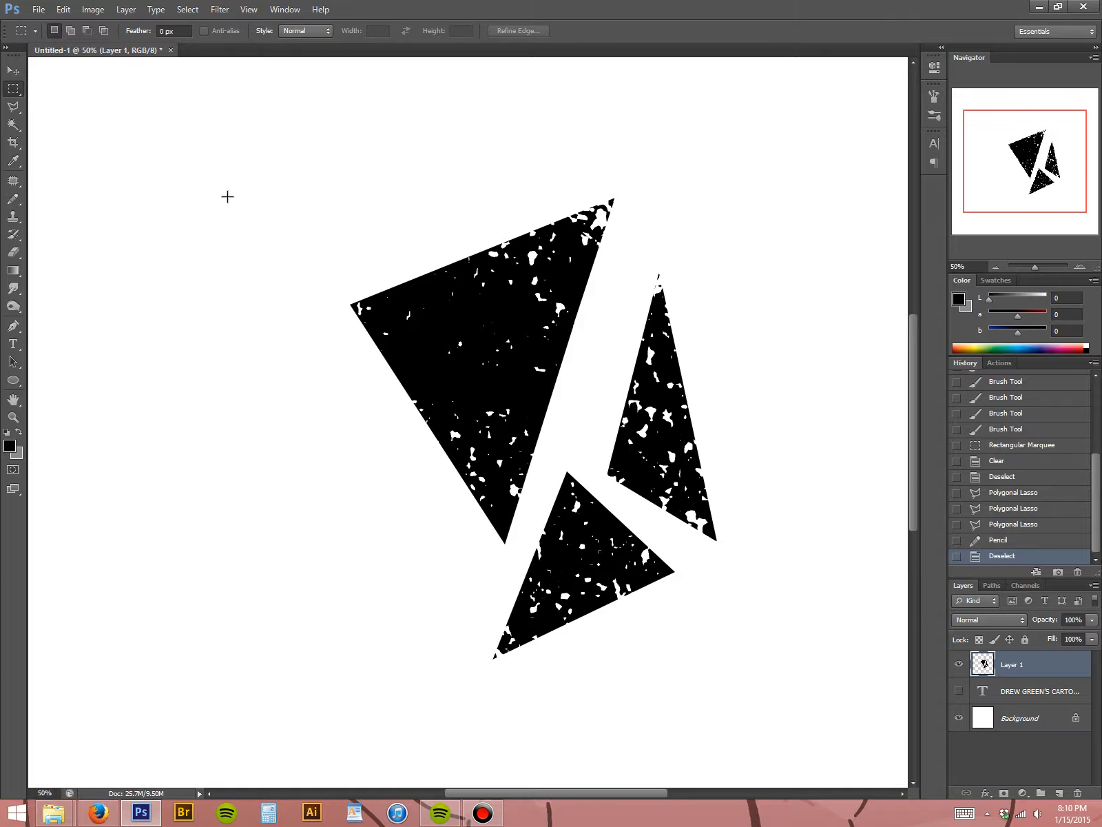
# - Clear the textured triangles from Layer 1 with a rectangular selection and deselect
pyautogui.moveTo(223, 153); pyautogui.dragTo(771, 772)
pyautogui.press('Delete')
pyautogui.hotkey('ctrl', 'd')
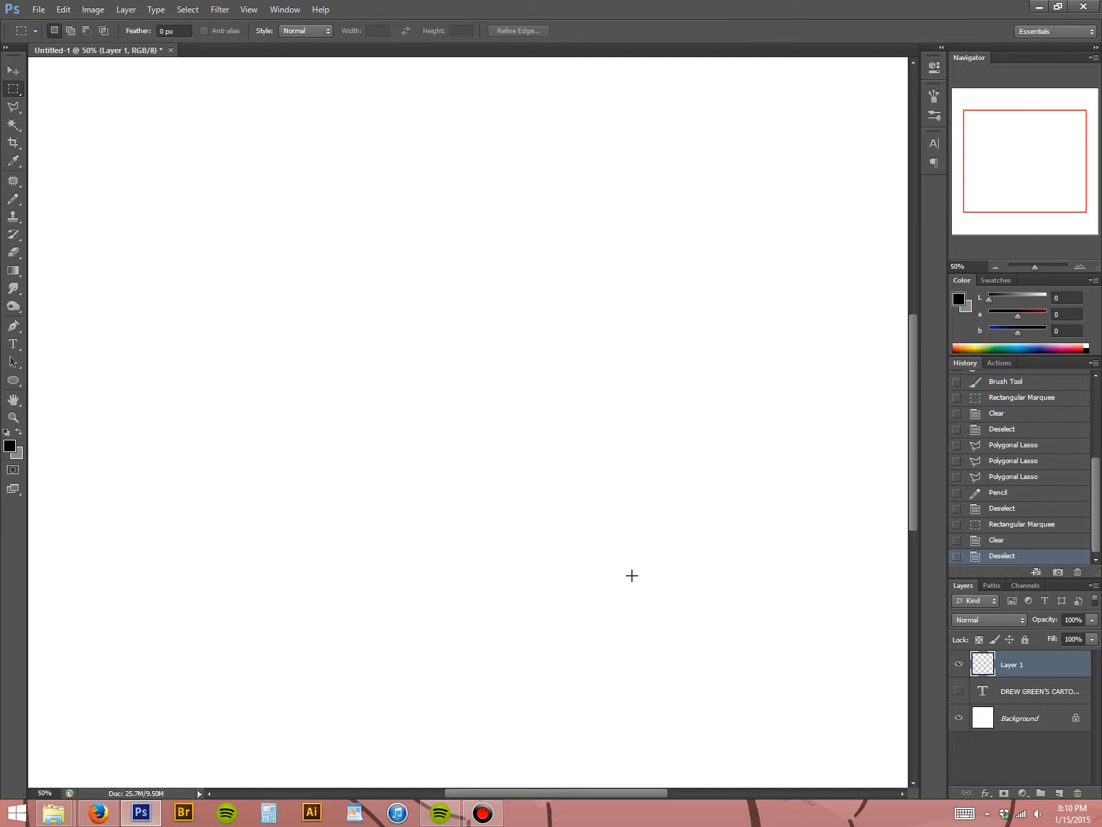
# - Switch from the Pencil Tool to the Brush Tool and choose the first 300 px soft brush preset
pyautogui.press('b')
pyautogui.click(13, 198)
pyautogui.click(62, 207)
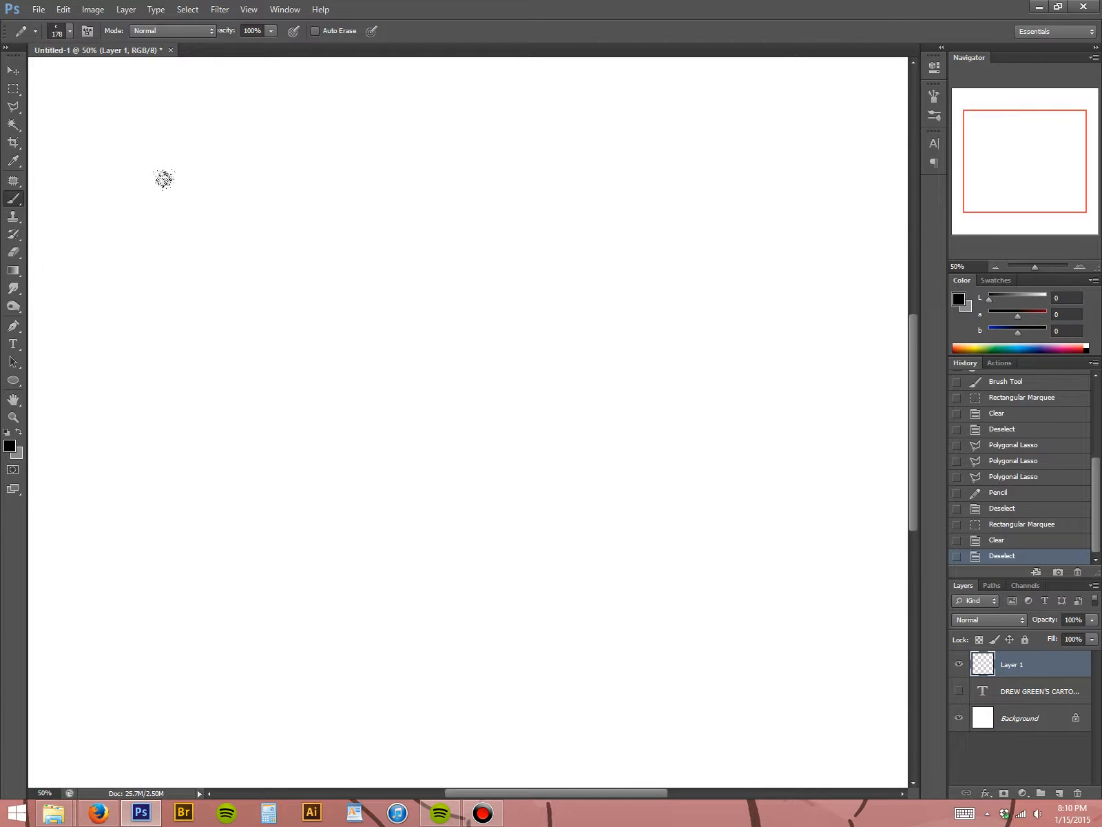
pyautogui.hotkey('shift', 'b')
pyautogui.rightClick(418, 185)
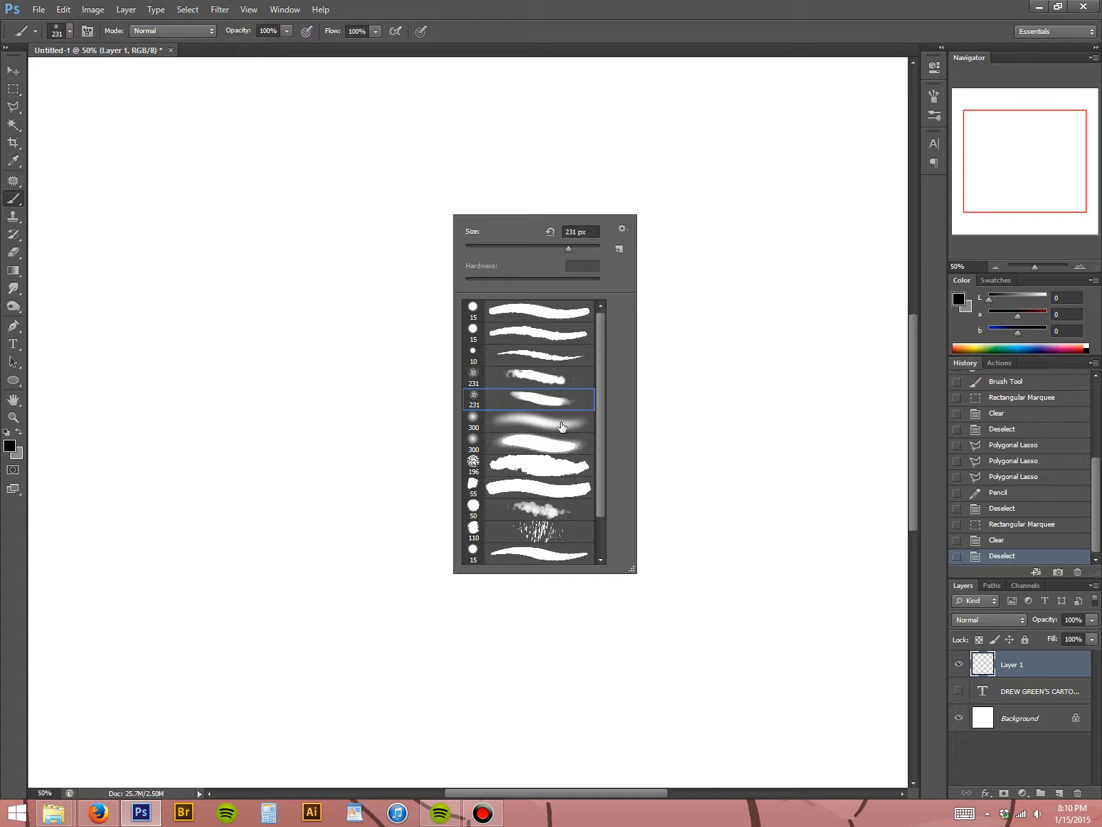
pyautogui.click(561, 427)
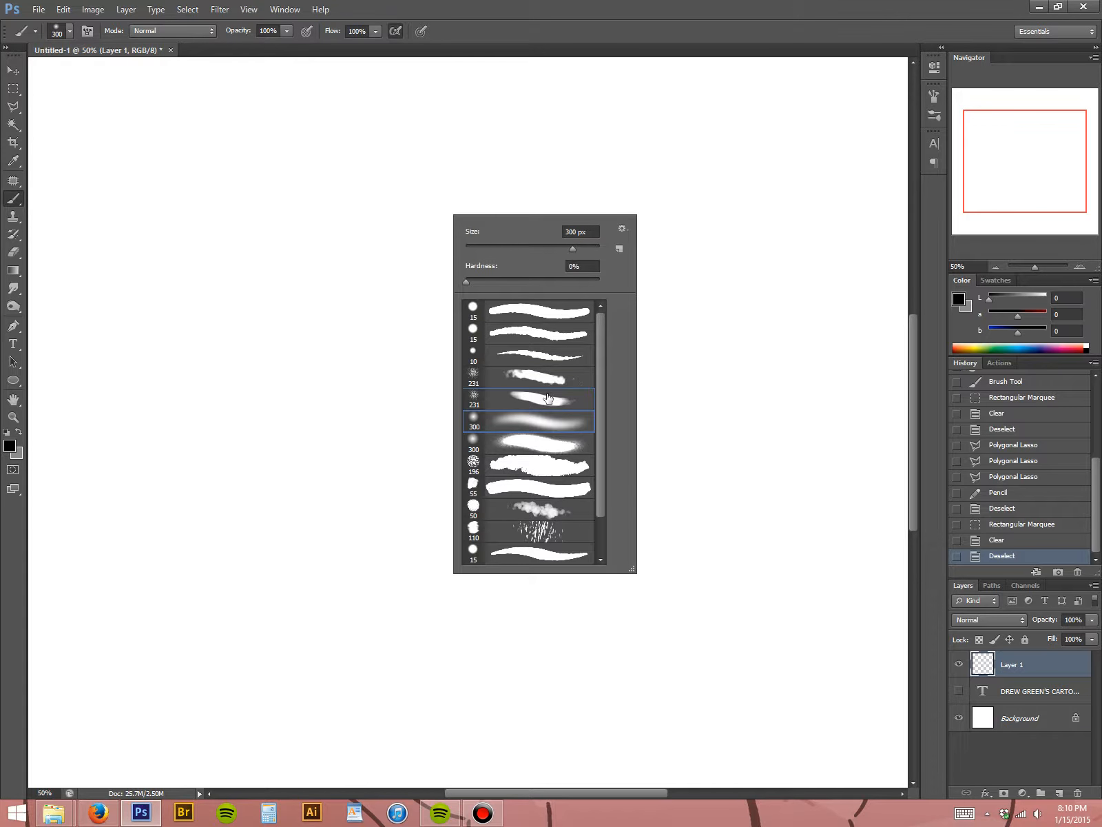
pyautogui.click(527, 50)
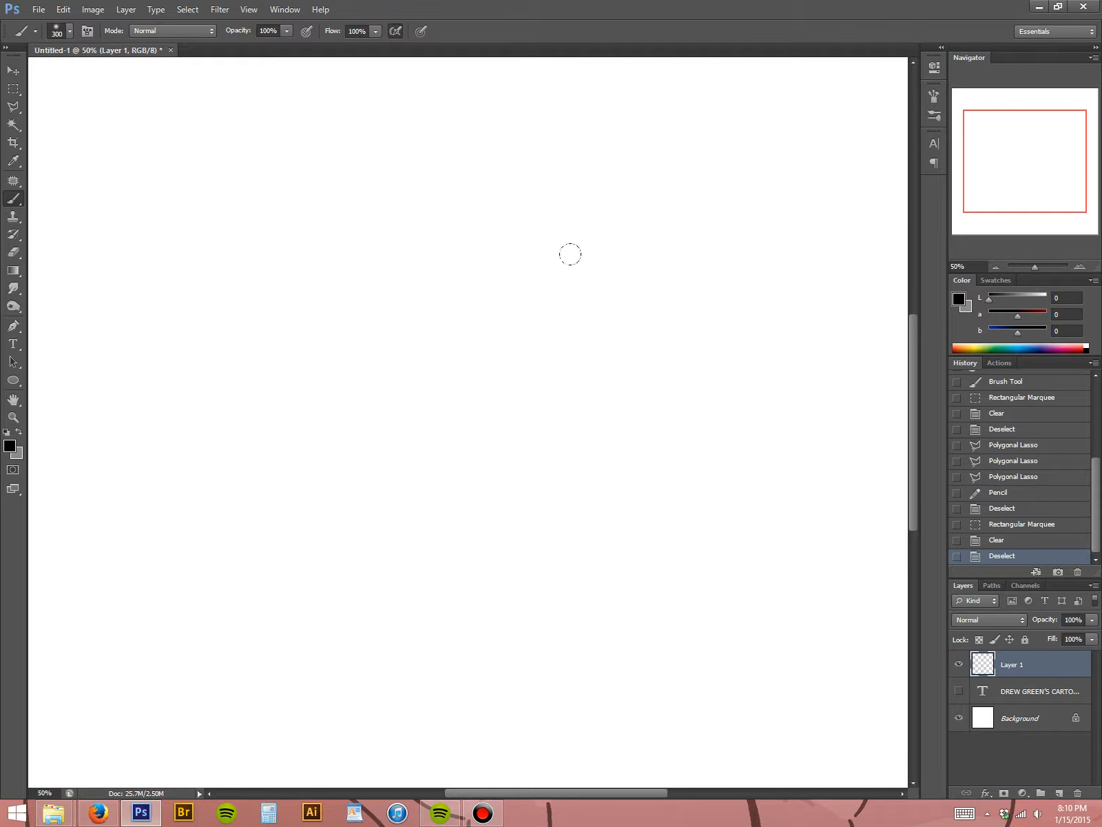
# - Test the soft airbrush-style preset with broad strokes across the canvas, undoing each one
pyautogui.moveTo(570, 254)
pyautogui.mouseDown()
pyautogui.moveTo(472, 387)
pyautogui.moveTo(78, 598)
pyautogui.mouseUp()
pyautogui.hotkey('ctrl', 'z')
pyautogui.moveTo(820, 235)
pyautogui.mouseDown()
pyautogui.moveTo(743, 284)
pyautogui.moveTo(135, 519)
pyautogui.mouseUp()
pyautogui.hotkey('ctrl', 'z')
pyautogui.moveTo(248, 217)
pyautogui.mouseDown()
pyautogui.moveTo(740, 363)
pyautogui.moveTo(99, 445)
pyautogui.moveTo(731, 303)
pyautogui.moveTo(758, 276)
pyautogui.mouseUp()
pyautogui.hotkey('ctrl', 'z')
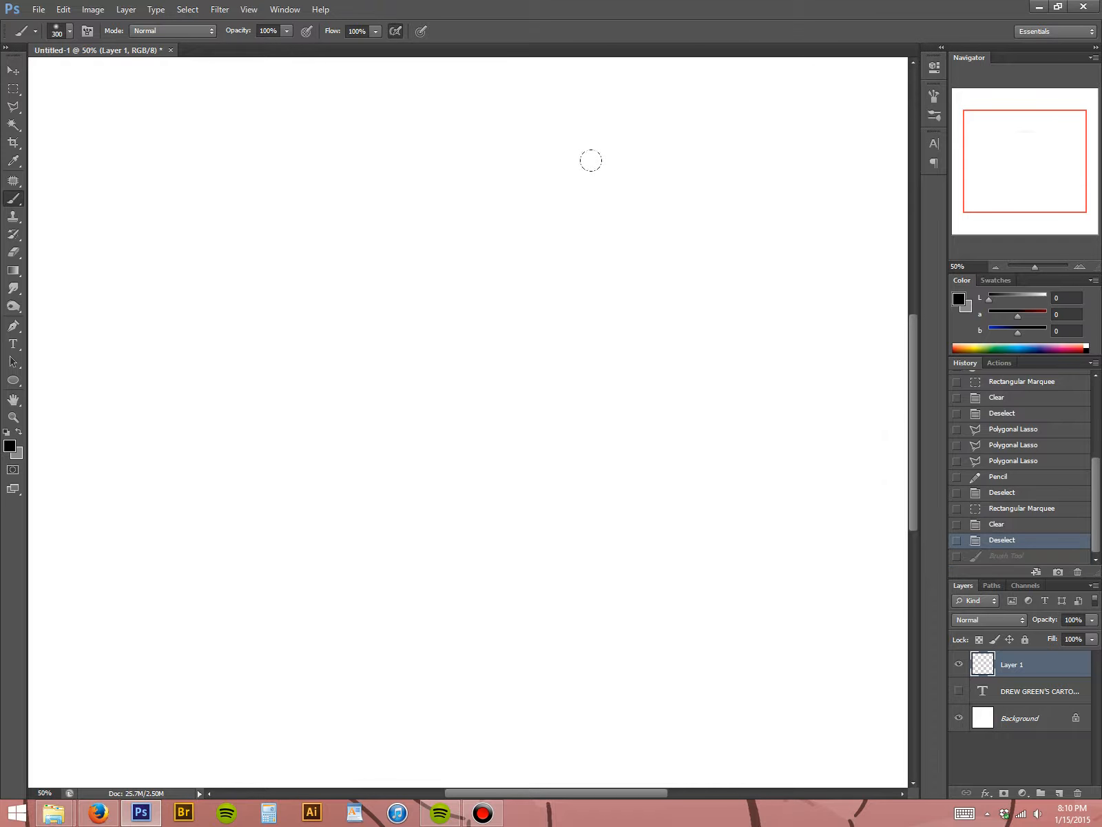
pyautogui.moveTo(738, 222)
pyautogui.mouseDown()
pyautogui.moveTo(337, 396)
pyautogui.moveTo(166, 723)
pyautogui.mouseUp()
pyautogui.hotkey('ctrl', 'z')
pyautogui.moveTo(570, 265)
pyautogui.mouseDown()
pyautogui.moveTo(438, 298)
pyautogui.moveTo(306, 473)
pyautogui.moveTo(721, 406)
pyautogui.moveTo(529, 187)
pyautogui.moveTo(163, 367)
pyautogui.moveTo(241, 592)
pyautogui.mouseUp()
pyautogui.hotkey('ctrl', 'z')
# - Choose the second 300 px soft brush preset and try diagonal strokes with it, undoing them
pyautogui.click(14, 200)
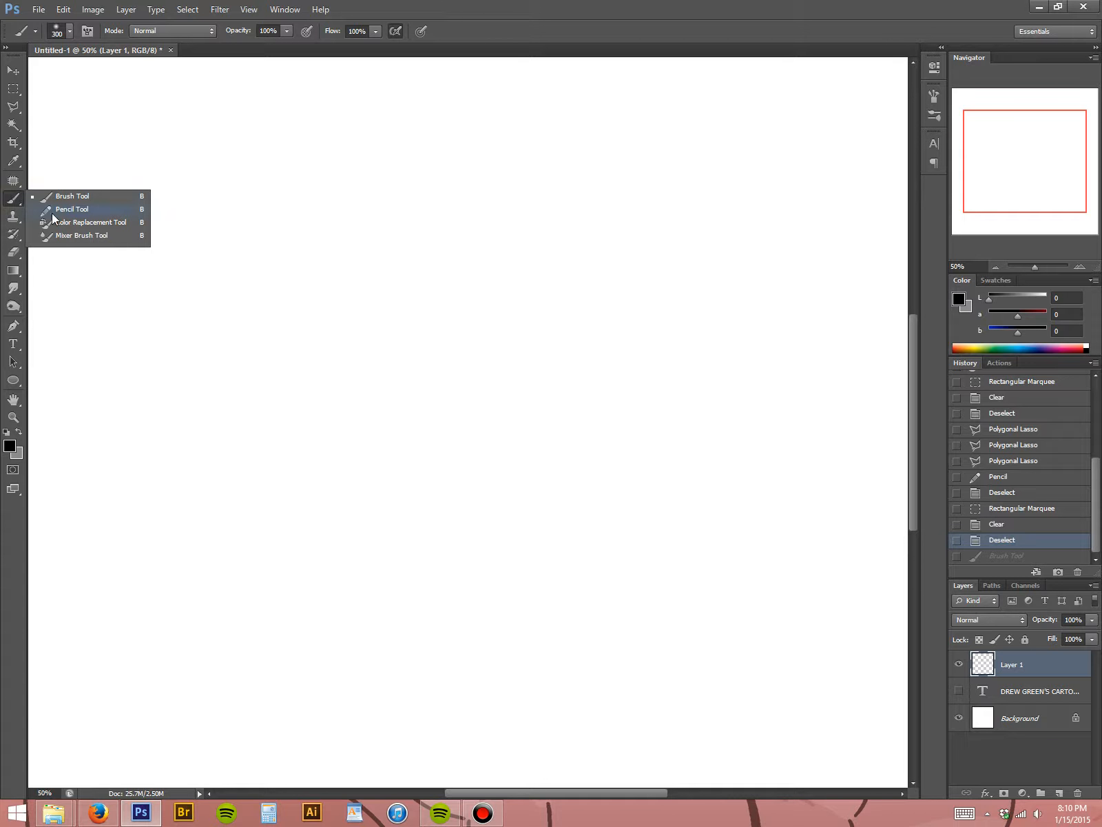
pyautogui.click(15, 200)
pyautogui.rightClick(423, 342)
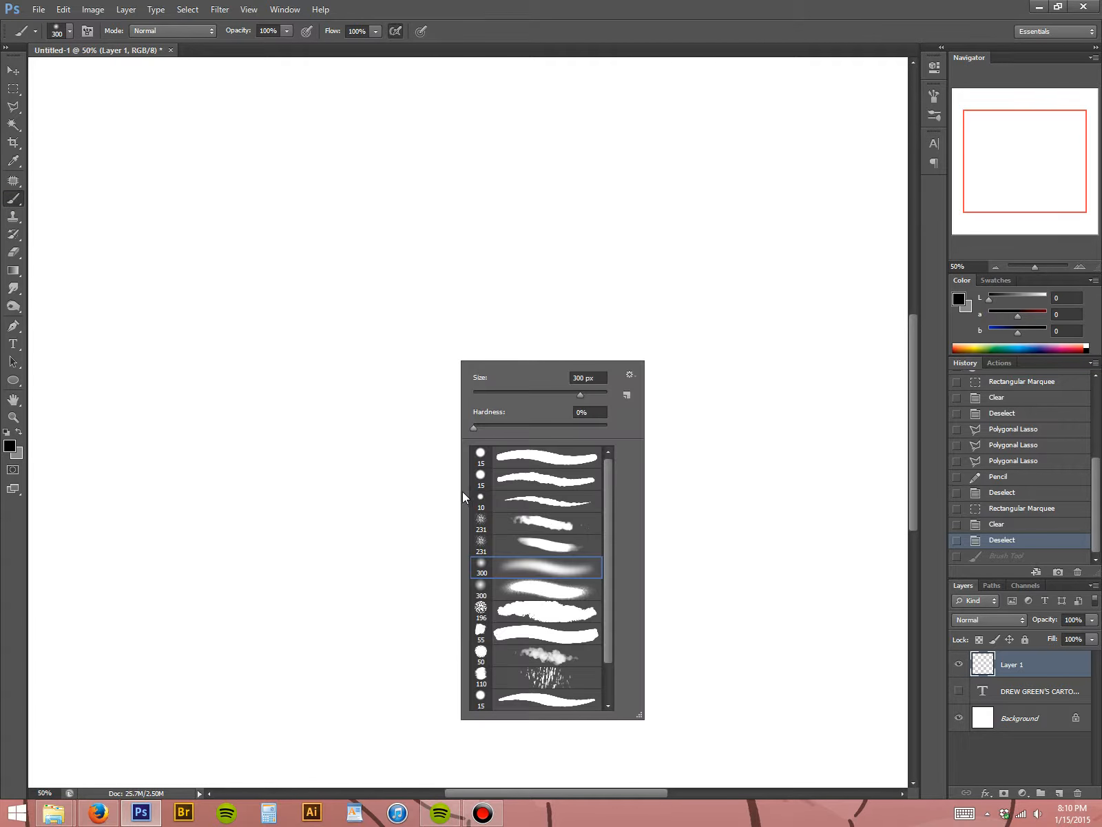
pyautogui.click(515, 594)
pyautogui.moveTo(644, 227); pyautogui.dragTo(475, 296)
pyautogui.moveTo(275, 347); pyautogui.dragTo(138, 606)
pyautogui.hotkey('ctrl', 'z')
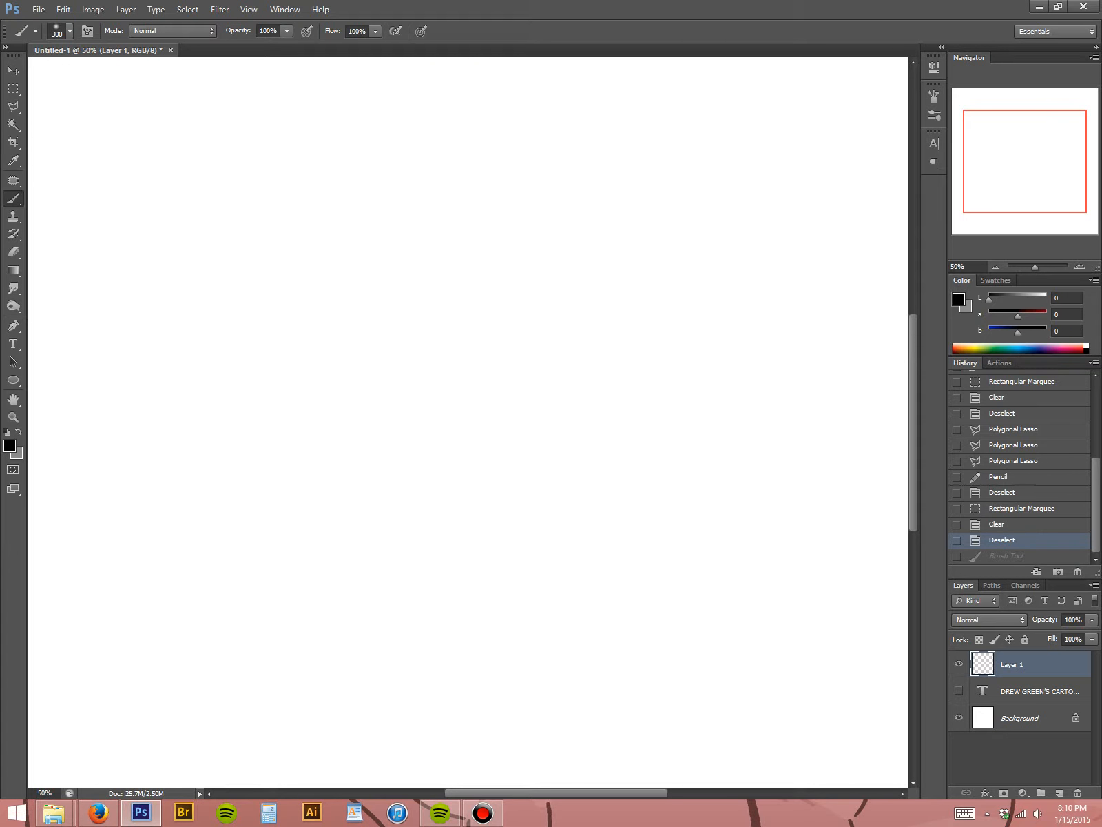
# - Test the denser 300 px soft brush with a wavy stroke, two crossing diagonals and a short stroke, undoing them all
pyautogui.moveTo(735, 410)
pyautogui.mouseDown()
pyautogui.moveTo(561, 369)
pyautogui.moveTo(275, 335)
pyautogui.moveTo(204, 275)
pyautogui.mouseUp()
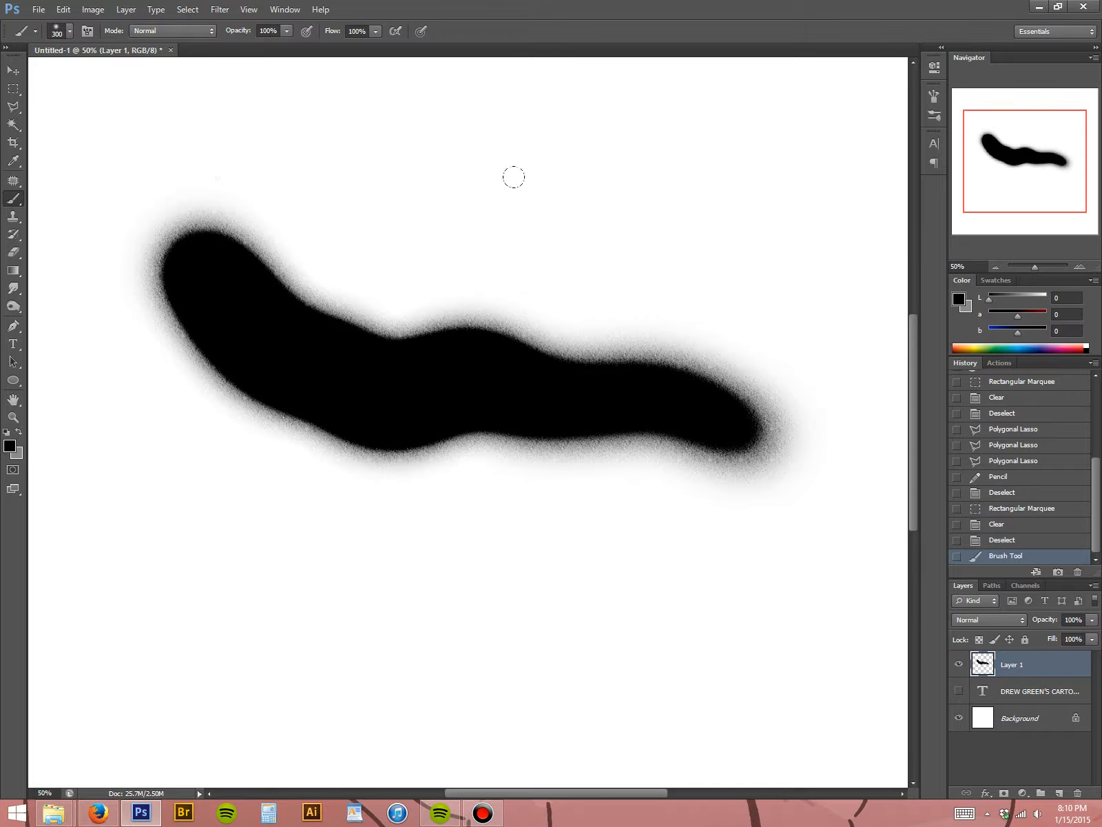
pyautogui.hotkey('ctrl', 'z')
pyautogui.moveTo(738, 262)
pyautogui.mouseDown()
pyautogui.moveTo(598, 300)
pyautogui.moveTo(352, 418)
pyautogui.moveTo(279, 488)
pyautogui.mouseUp()
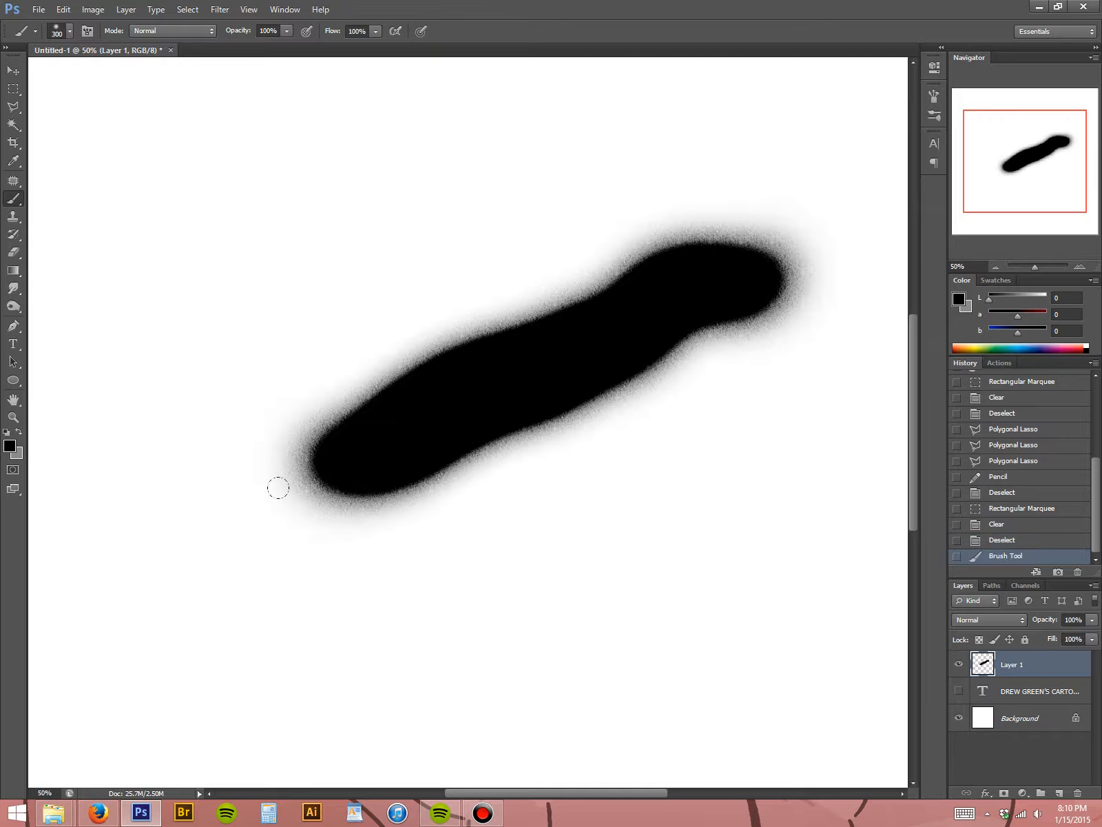
pyautogui.moveTo(682, 551); pyautogui.dragTo(204, 169)
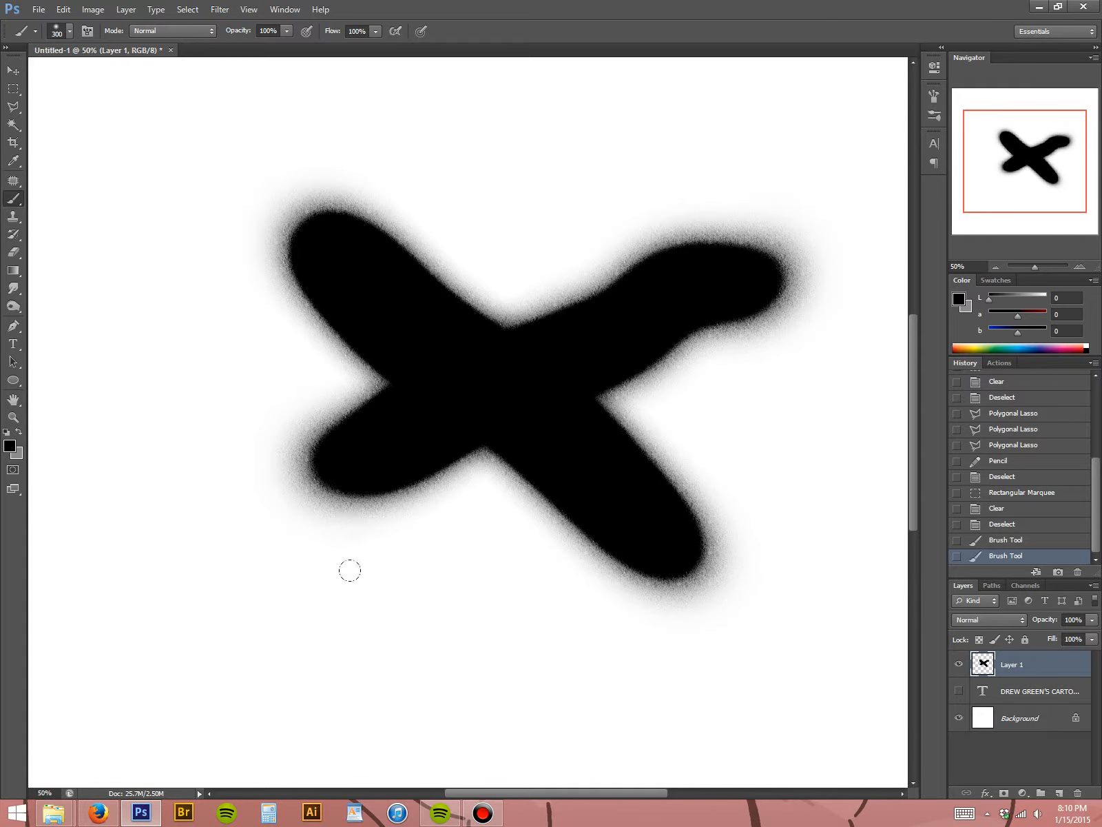
pyautogui.hotkey('ctrl', 'alt', 'z')
pyautogui.hotkey('ctrl', 'alt', 'z')
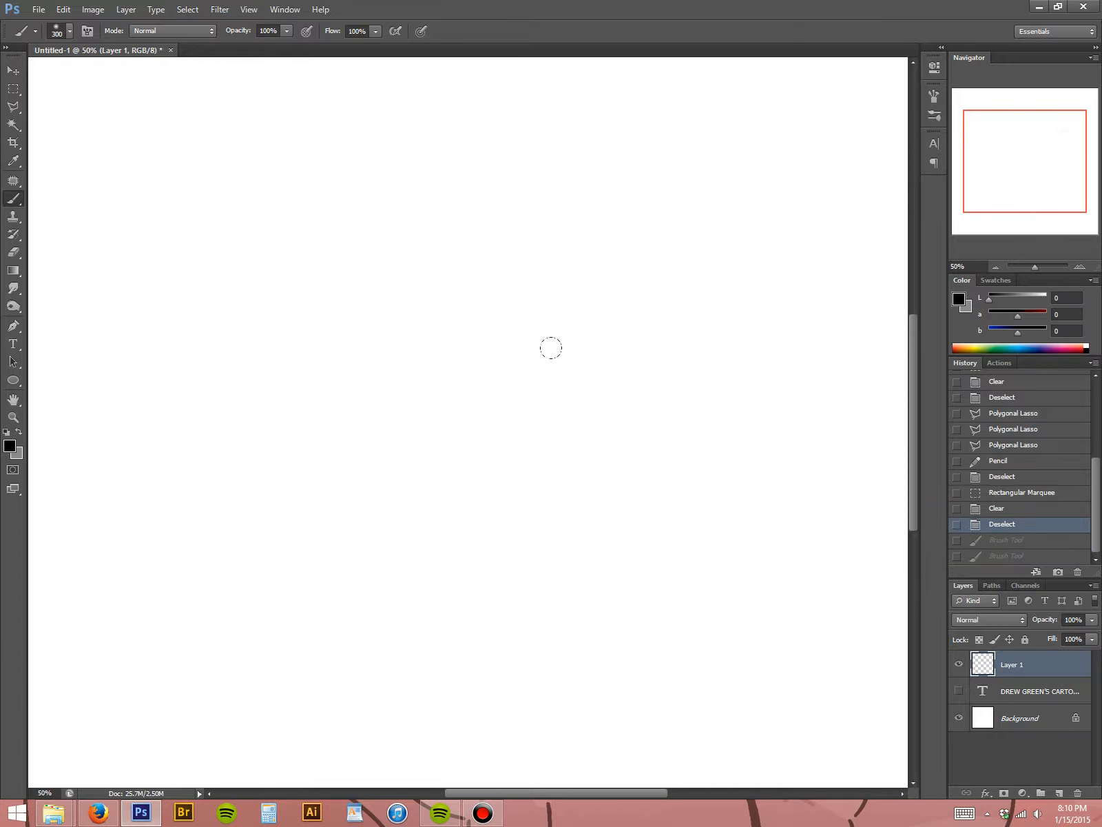
pyautogui.moveTo(586, 376); pyautogui.dragTo(303, 420)
pyautogui.hotkey('ctrl', 'z')
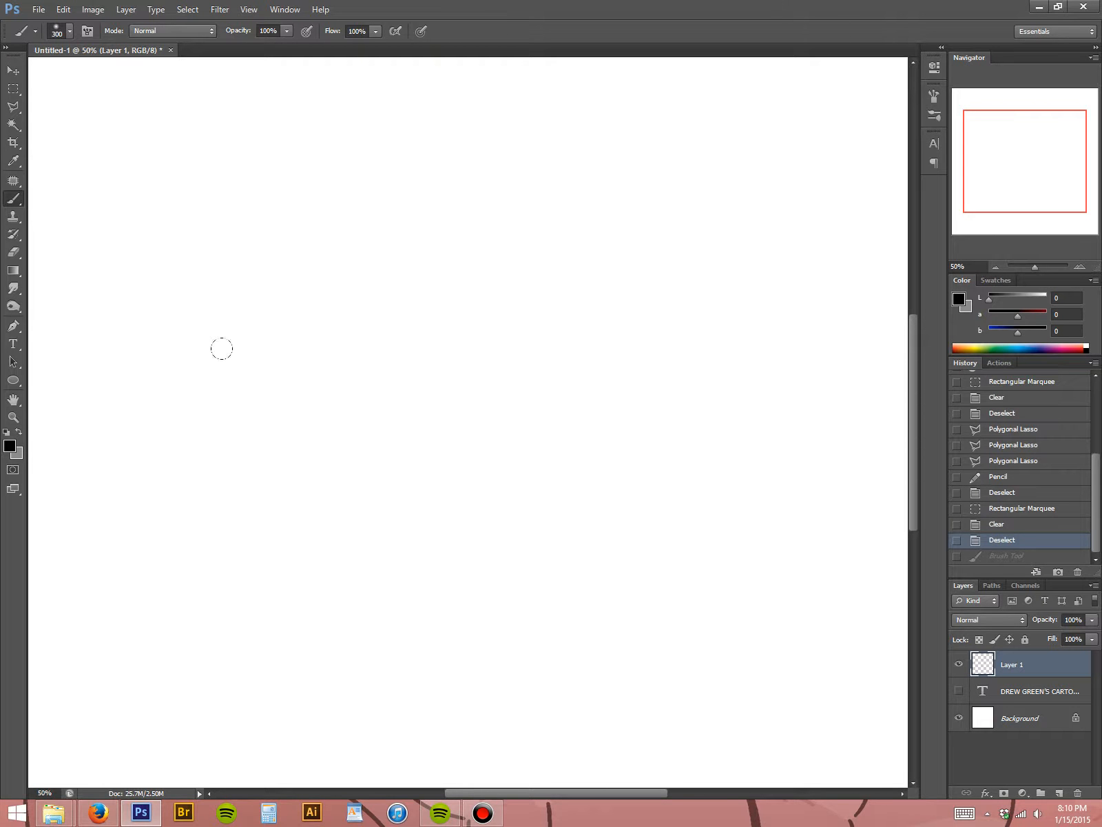
# - Choose the 196 px textured brush preset and paint a large solid blob with it, undoing the paint
pyautogui.rightClick(398, 412)
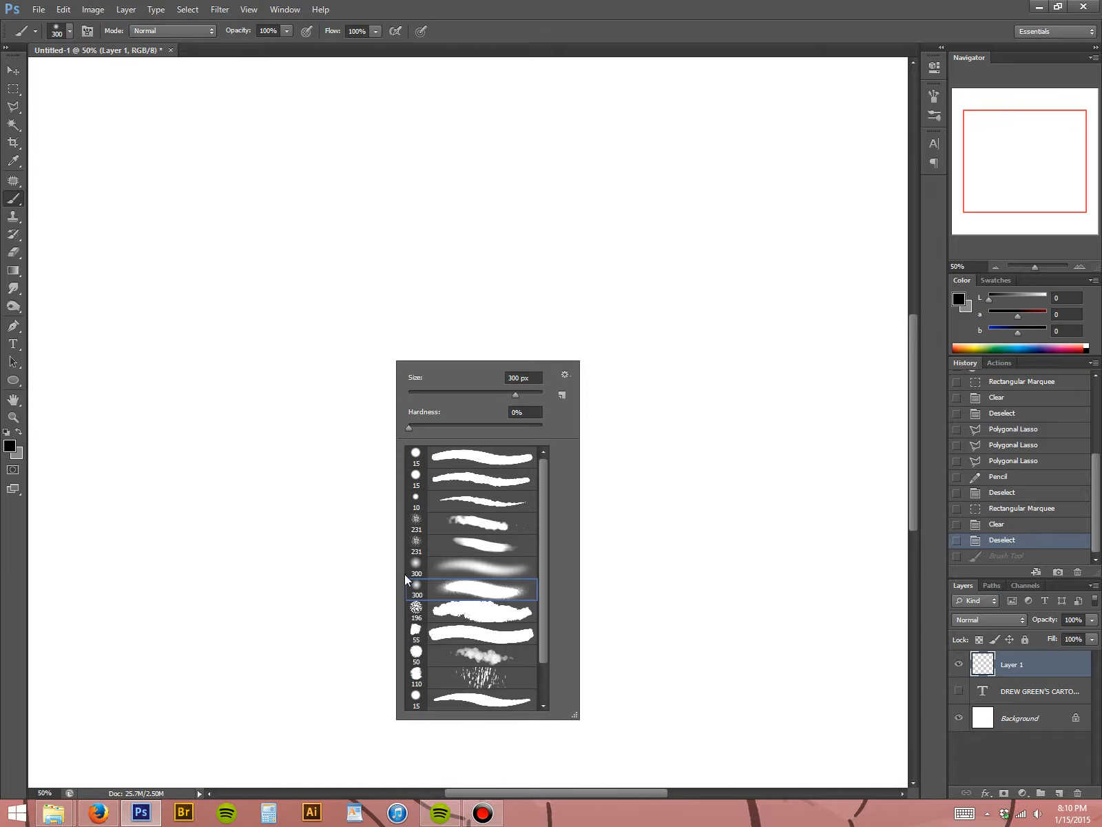
pyautogui.click(453, 613)
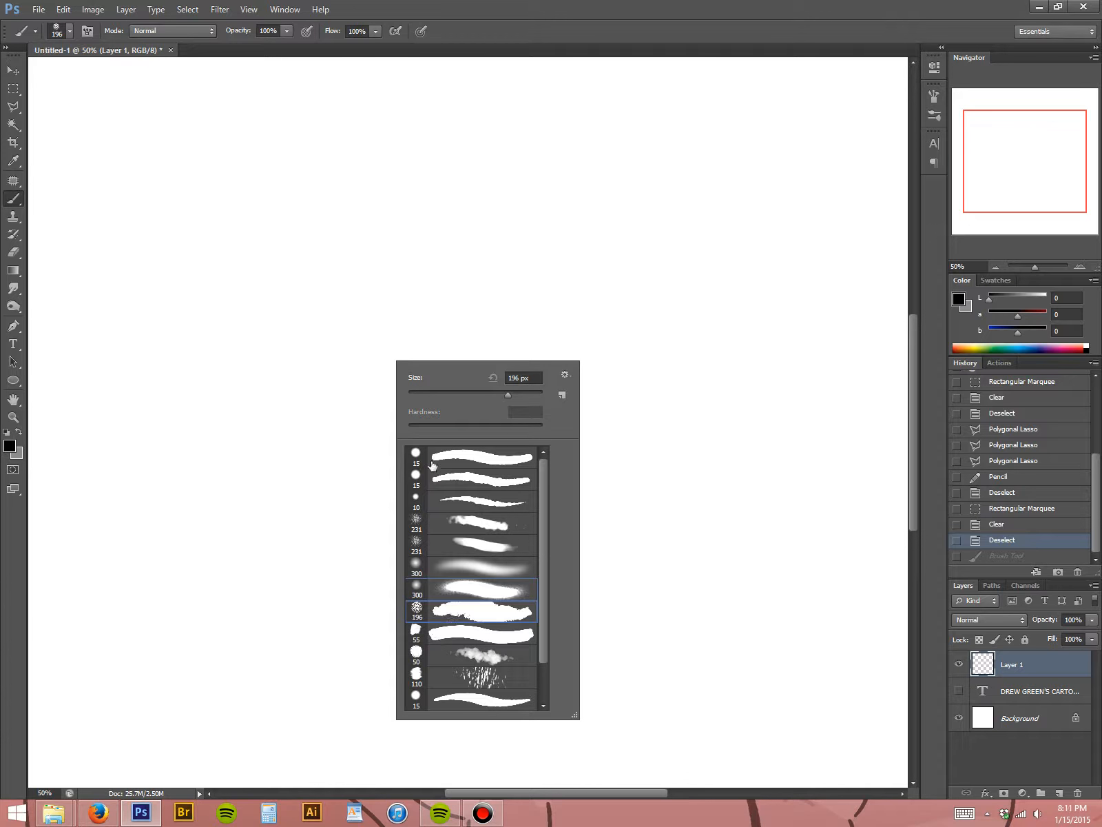
pyautogui.moveTo(544, 200)
pyautogui.mouseDown()
pyautogui.moveTo(423, 249)
pyautogui.moveTo(249, 358)
pyautogui.mouseUp()
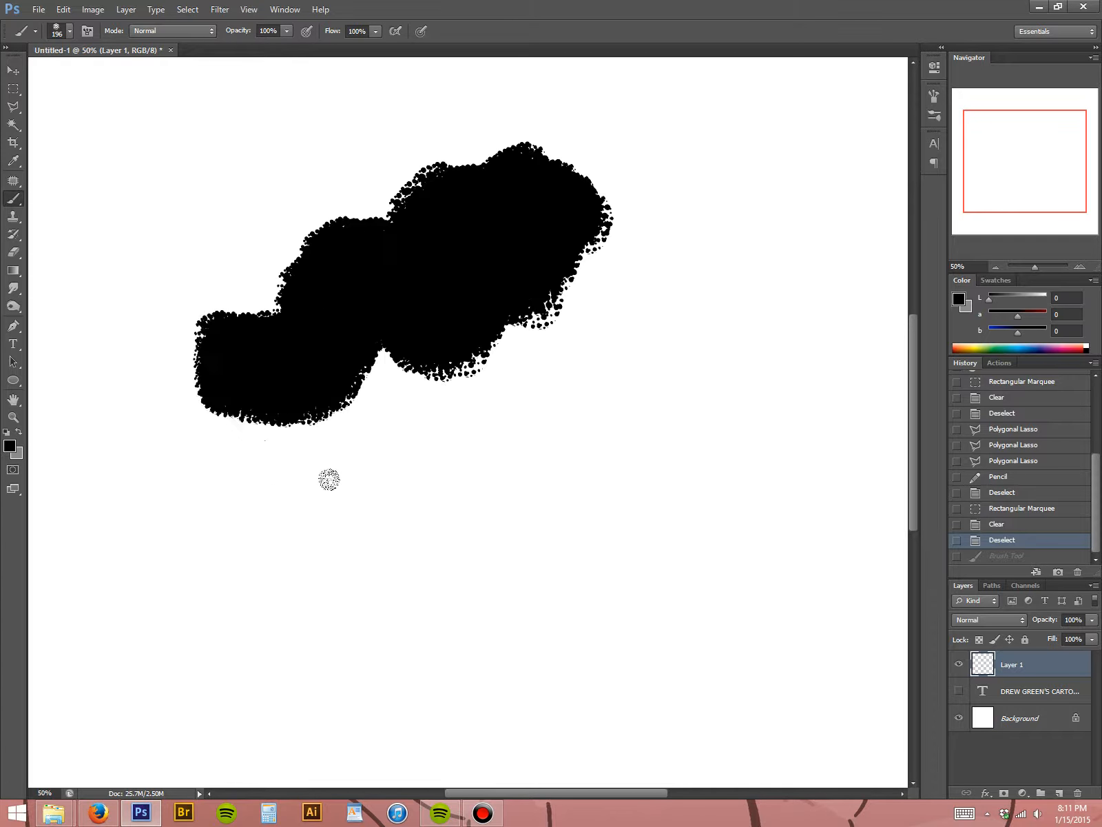
pyautogui.moveTo(329, 479)
pyautogui.mouseDown()
pyautogui.moveTo(679, 369)
pyautogui.moveTo(387, 386)
pyautogui.moveTo(276, 439)
pyautogui.moveTo(306, 544)
pyautogui.mouseUp()
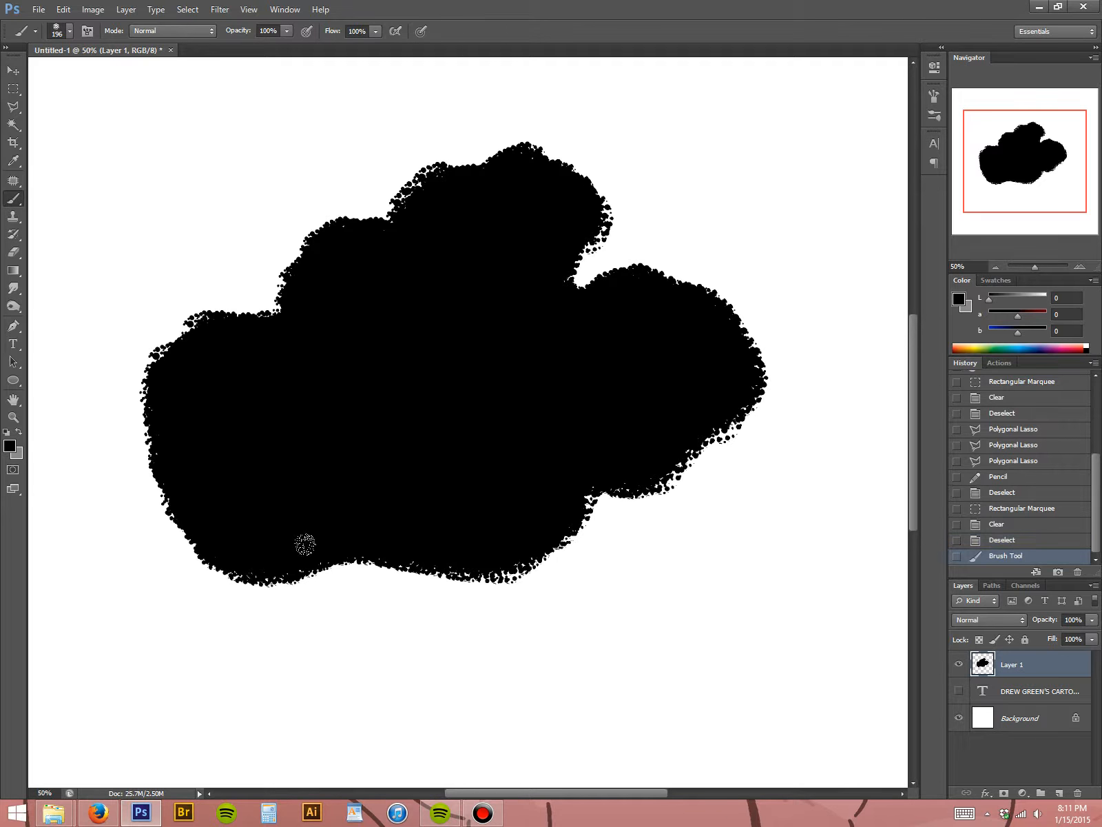
pyautogui.hotkey('ctrl', 'z')
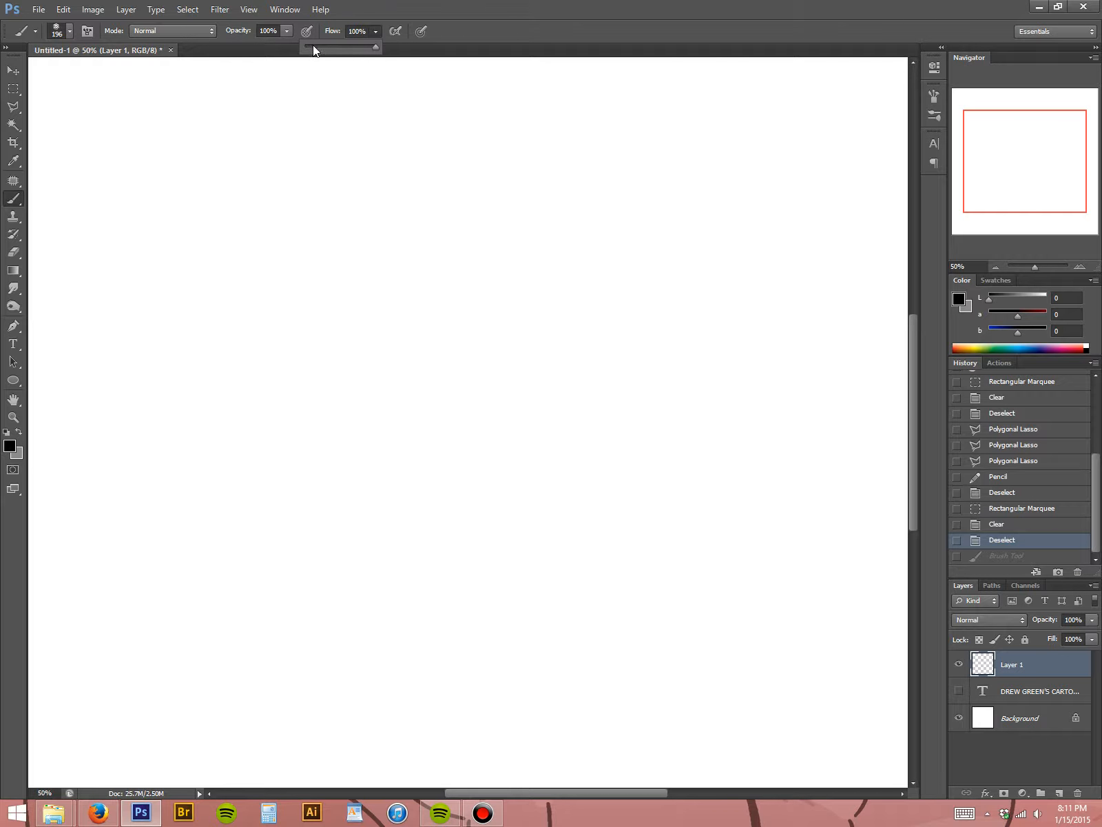
# - Lower the brush flow to 5% and enlarge the textured brush to 380 px, trying it with a few light dabs
pyautogui.moveTo(573, 253)
pyautogui.mouseDown()
pyautogui.moveTo(468, 328)
pyautogui.moveTo(217, 438)
pyautogui.mouseUp()
pyautogui.hotkey('ctrl', 'z')
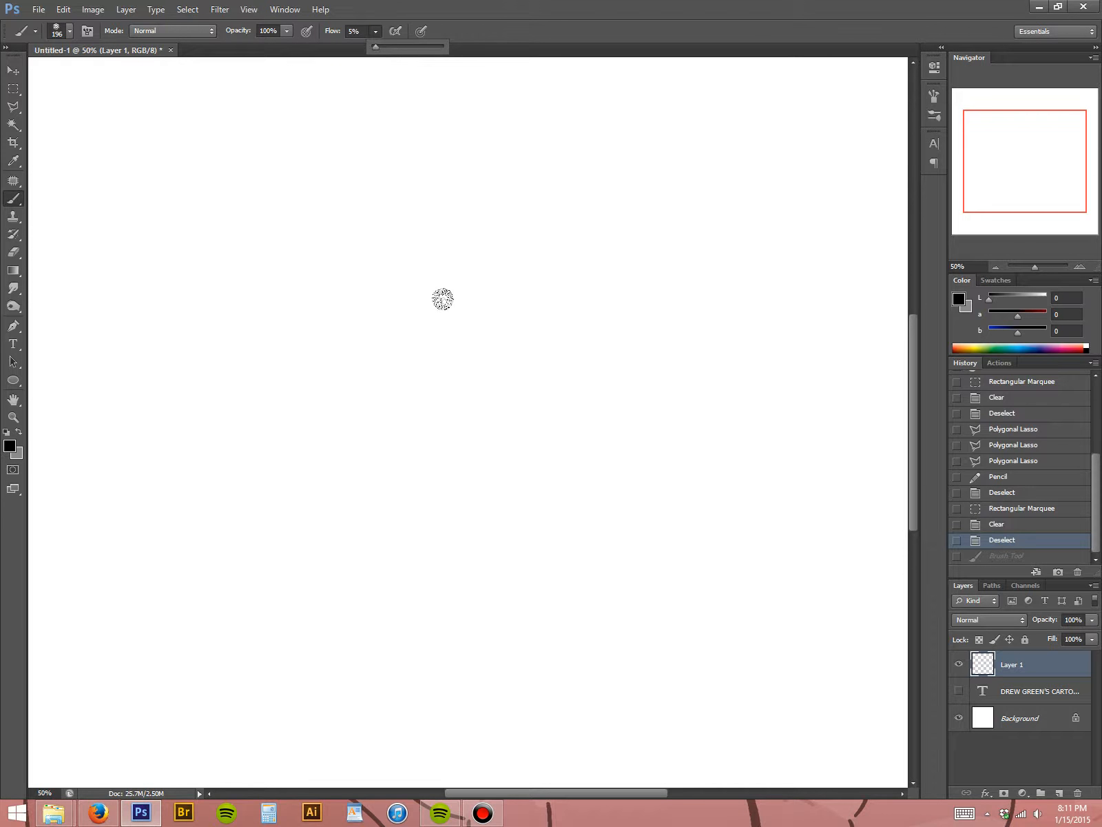
pyautogui.rightClick(451, 290)
pyautogui.press('Return')
pyautogui.click(482, 249)
pyautogui.click(339, 294)
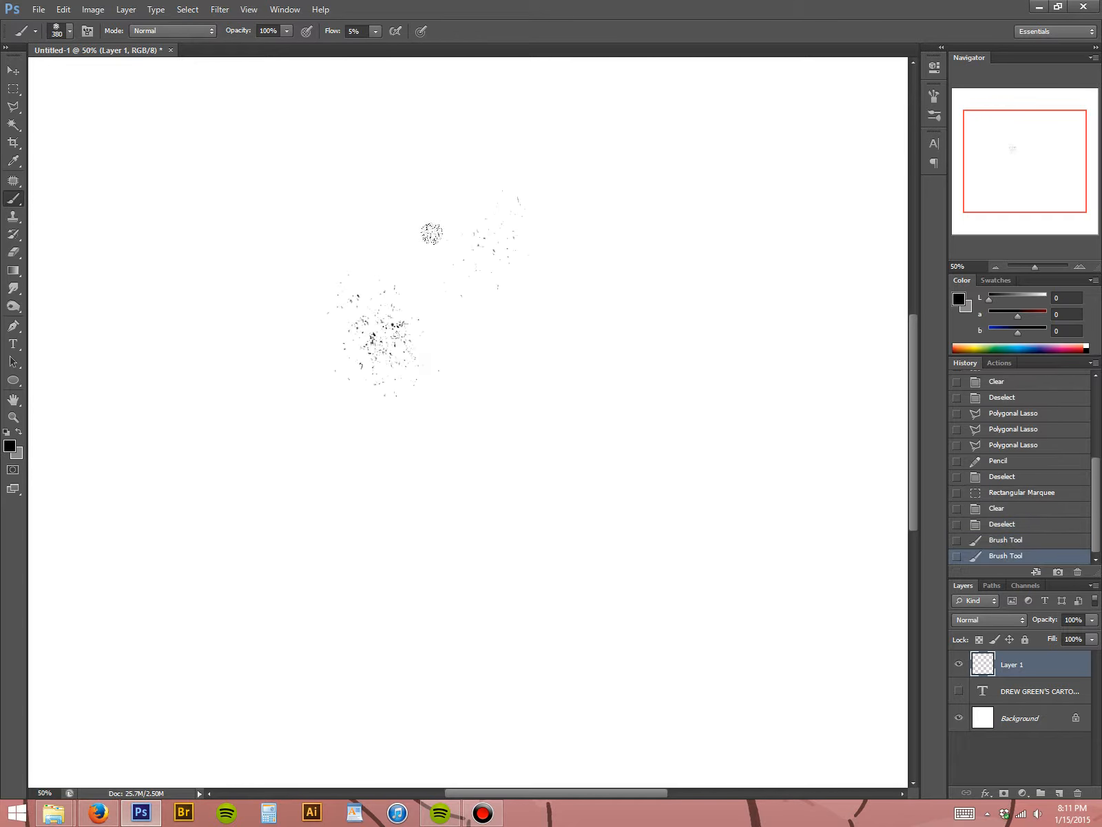
# - Build up a speckled patch in the middle of the canvas with overlapping dabs and short strokes
pyautogui.click(486, 284)
pyautogui.click(449, 281)
pyautogui.click(427, 307)
pyautogui.click(455, 344)
pyautogui.click(483, 365)
pyautogui.moveTo(408, 435); pyautogui.dragTo(441, 441)
pyautogui.moveTo(452, 414); pyautogui.dragTo(472, 426)
pyautogui.moveTo(362, 327); pyautogui.dragTo(377, 344)
pyautogui.moveTo(376, 255); pyautogui.dragTo(437, 296)
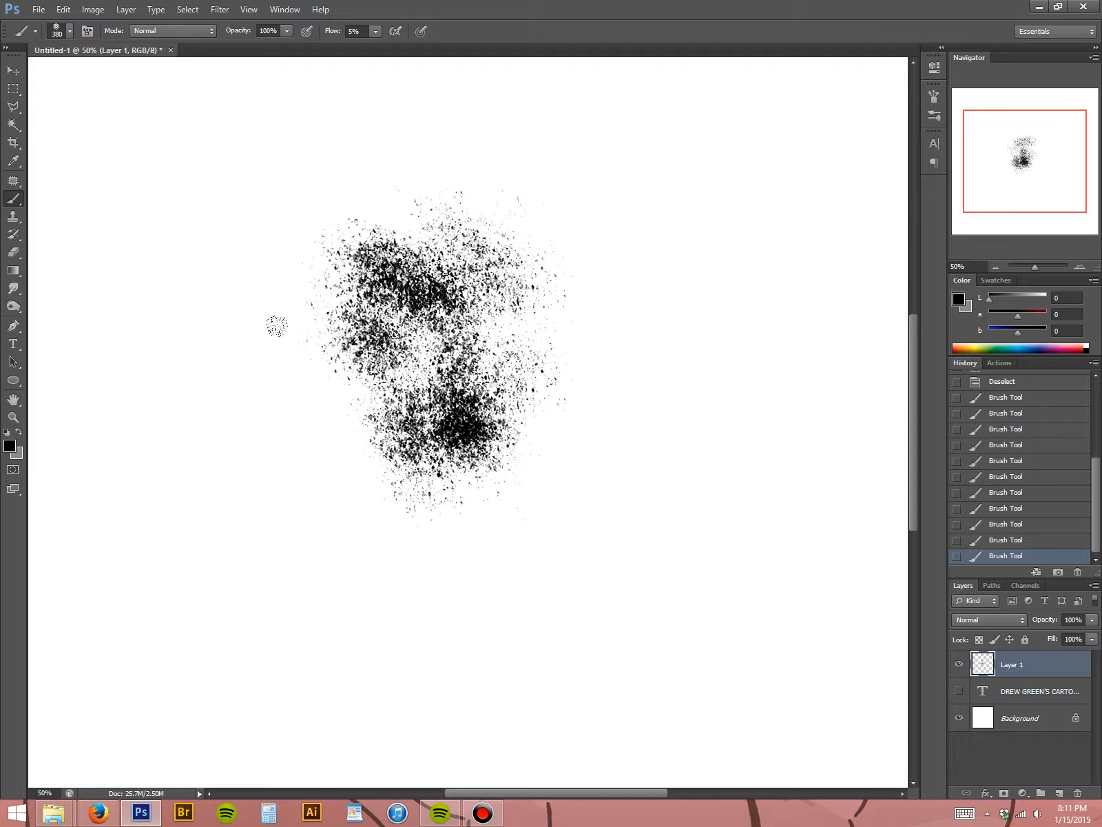
pyautogui.moveTo(358, 331); pyautogui.dragTo(310, 396)
pyautogui.moveTo(500, 289); pyautogui.dragTo(511, 345)
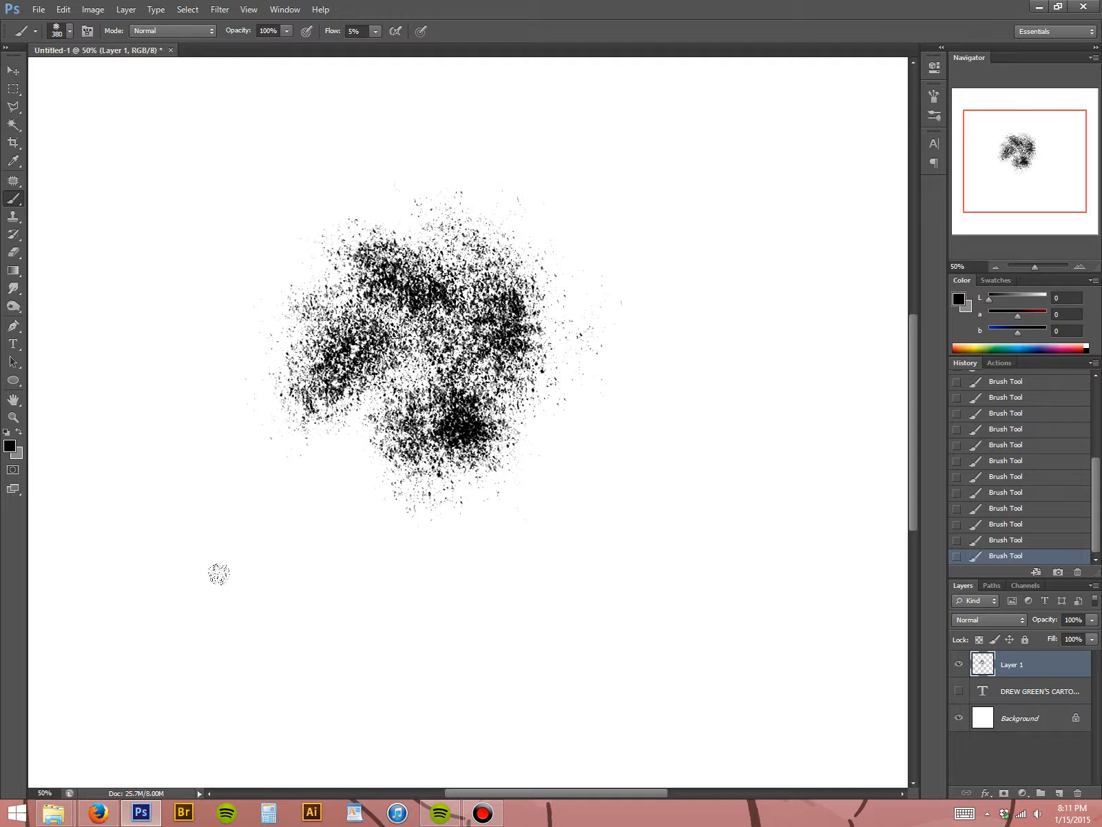
# - Clear the speckled patch from Layer 1 with a rectangular selection and deselect
pyautogui.press('m')
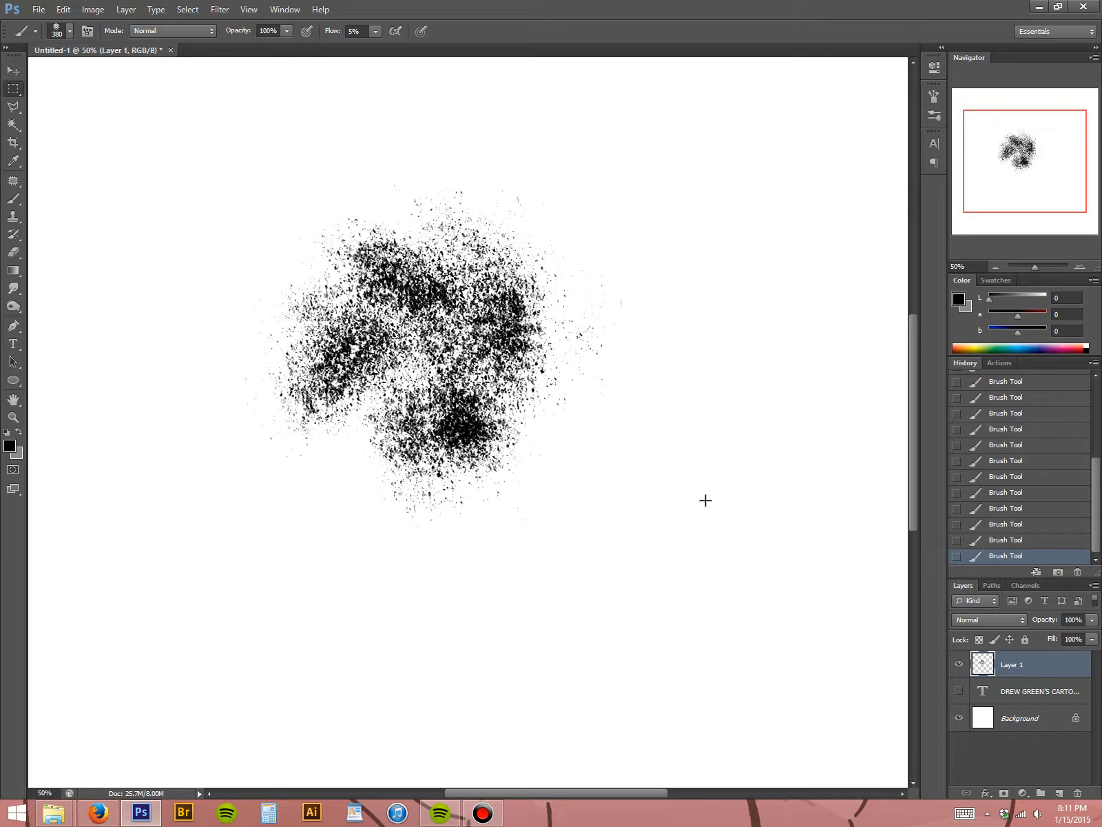
pyautogui.moveTo(766, 650); pyautogui.dragTo(98, 118)
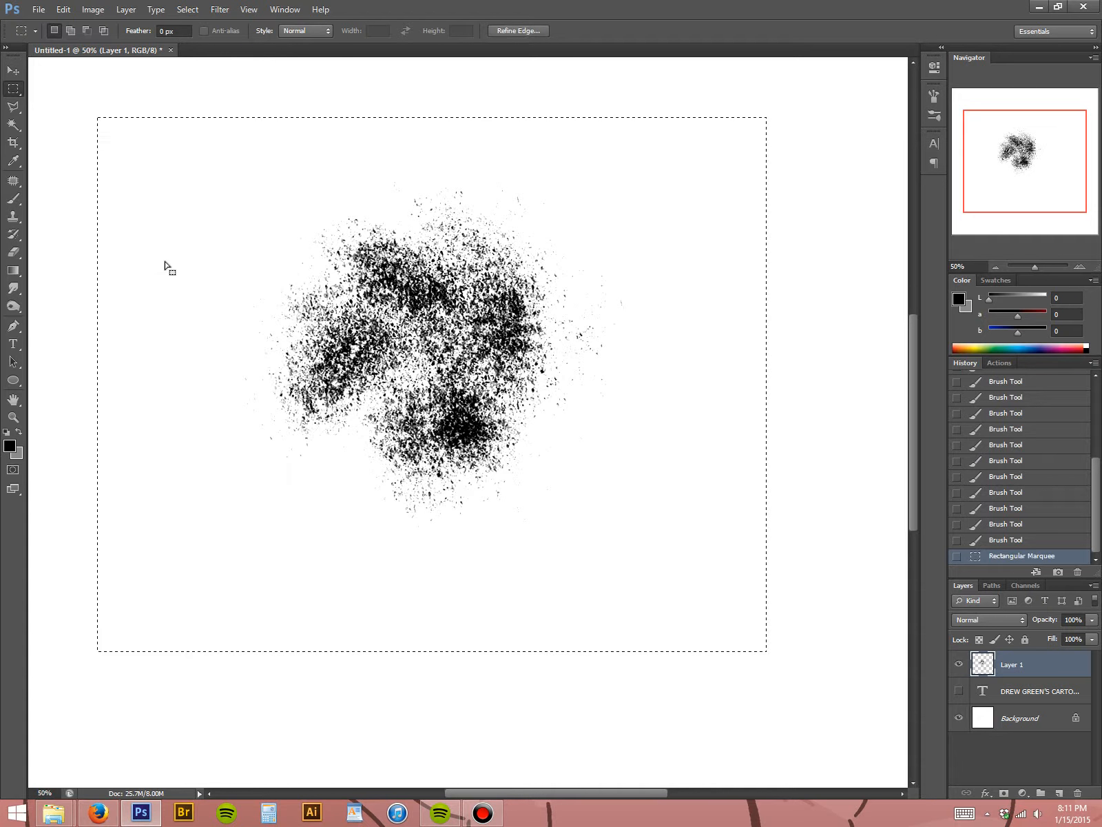
pyautogui.press('Delete')
pyautogui.hotkey('ctrl', 'd')
# - Return to the Brush Tool, restore the flow to 100% and choose the 55 px Big paintbrush preset
pyautogui.press('b')
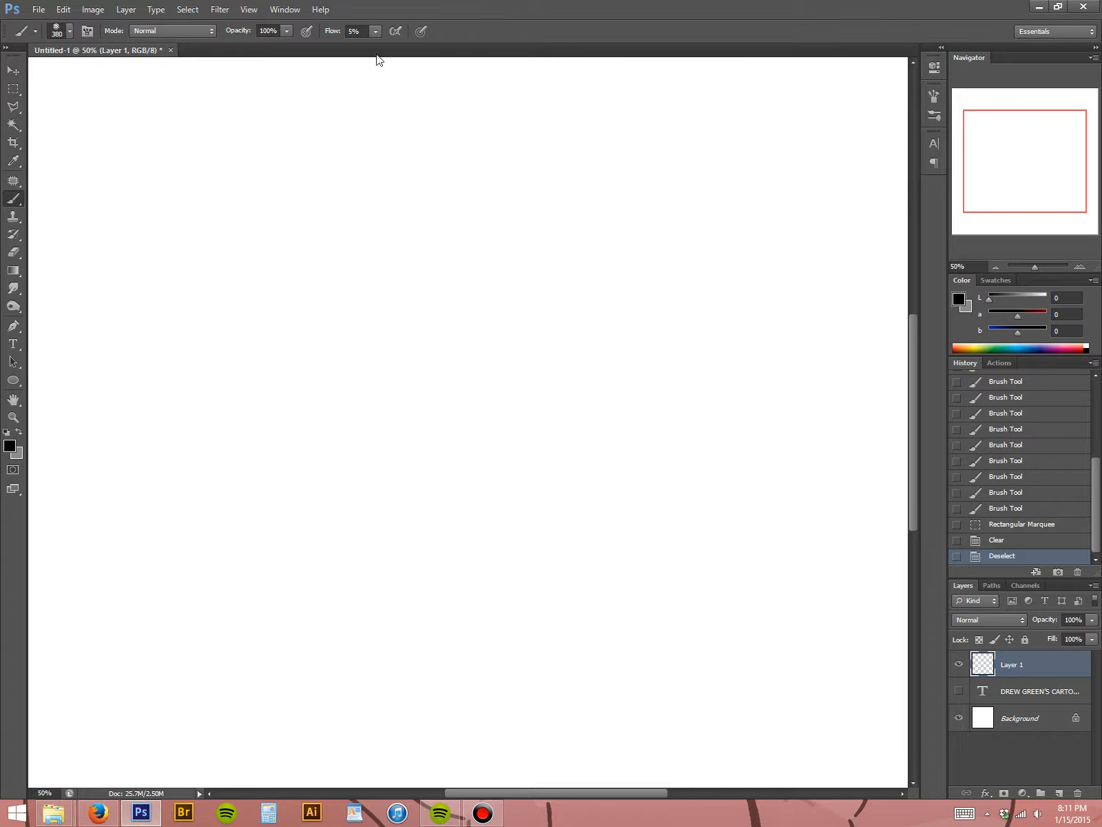
pyautogui.click(376, 32)
pyautogui.rightClick(410, 201)
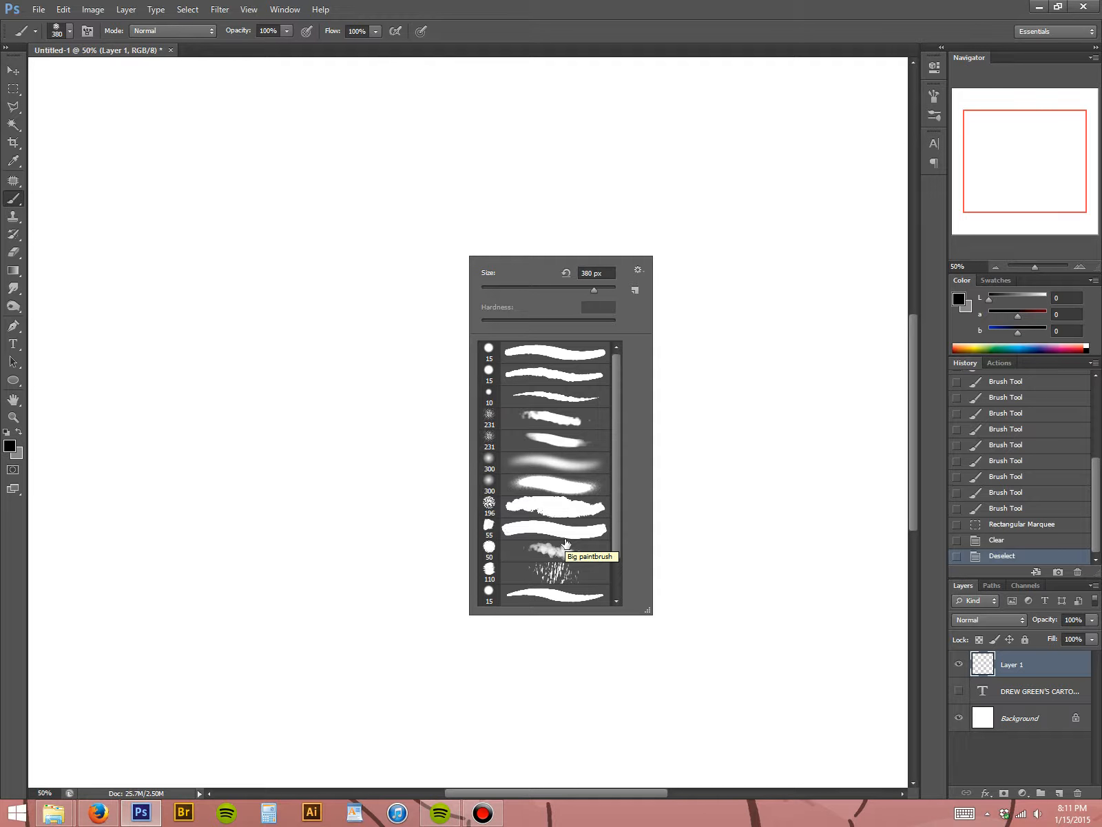
pyautogui.doubleClick(563, 538)
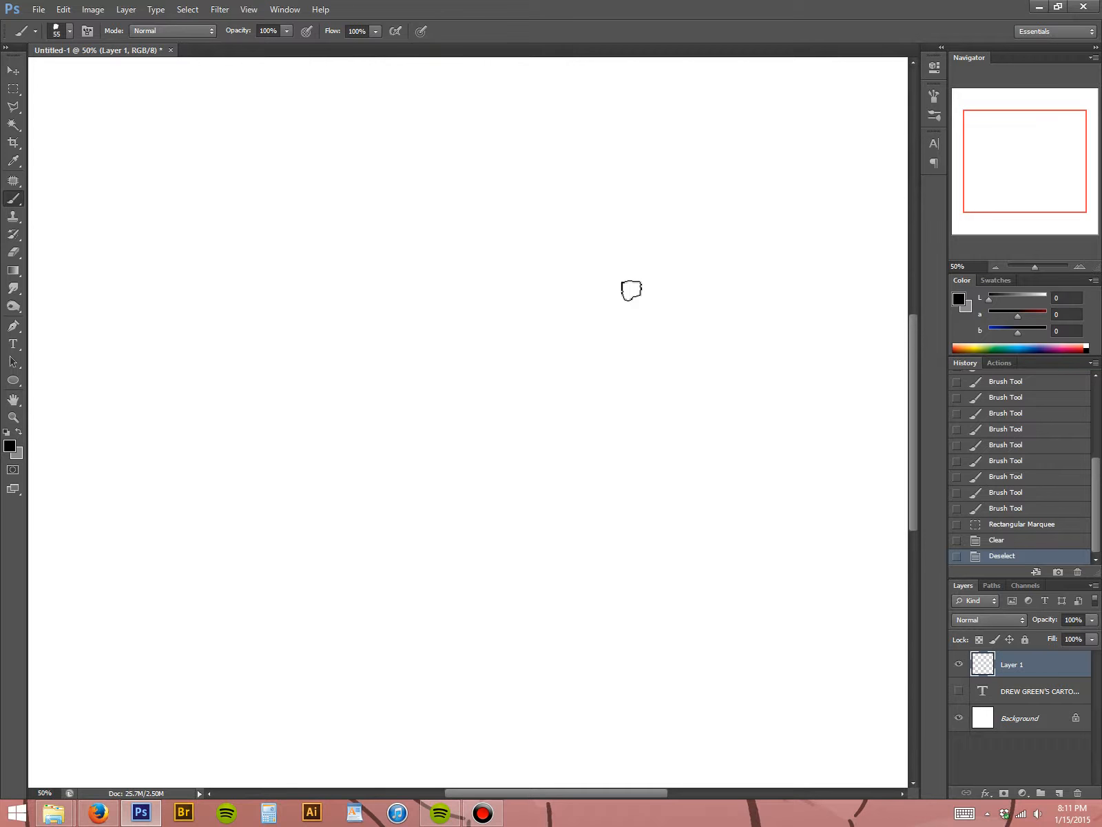
# - Scribble overlapping zigzags and loops across the canvas with the 55 px Big paintbrush
pyautogui.moveTo(664, 337)
pyautogui.mouseDown()
pyautogui.moveTo(632, 298)
pyautogui.moveTo(556, 401)
pyautogui.moveTo(565, 400)
pyautogui.mouseUp()
pyautogui.moveTo(475, 398)
pyautogui.mouseDown()
pyautogui.moveTo(388, 326)
pyautogui.moveTo(173, 370)
pyautogui.mouseUp()
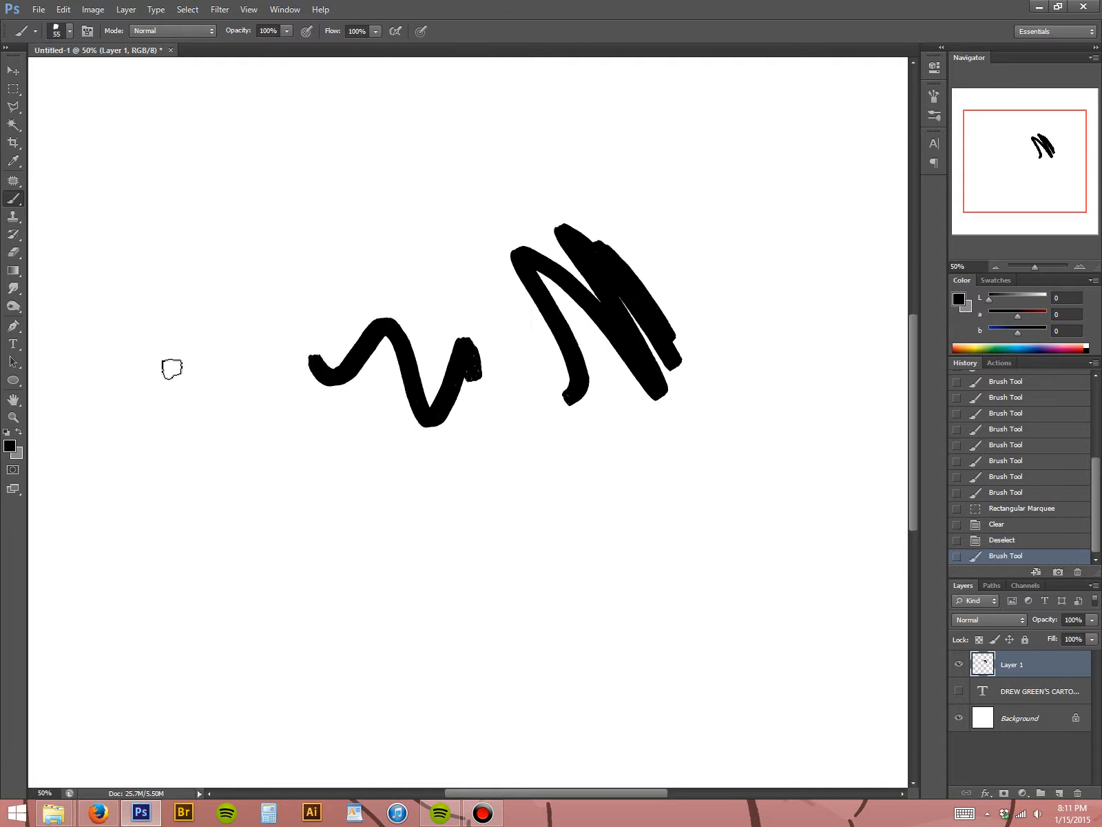
pyautogui.moveTo(342, 457)
pyautogui.mouseDown()
pyautogui.moveTo(477, 455)
pyautogui.moveTo(239, 536)
pyautogui.moveTo(497, 253)
pyautogui.moveTo(608, 594)
pyautogui.moveTo(370, 238)
pyautogui.mouseUp()
pyautogui.moveTo(529, 335)
pyautogui.mouseDown()
pyautogui.moveTo(424, 333)
pyautogui.moveTo(334, 365)
pyautogui.moveTo(194, 272)
pyautogui.moveTo(441, 207)
pyautogui.mouseUp()
pyautogui.moveTo(568, 293)
pyautogui.mouseDown()
pyautogui.moveTo(711, 220)
pyautogui.moveTo(647, 355)
pyautogui.moveTo(452, 609)
pyautogui.moveTo(324, 571)
pyautogui.mouseUp()
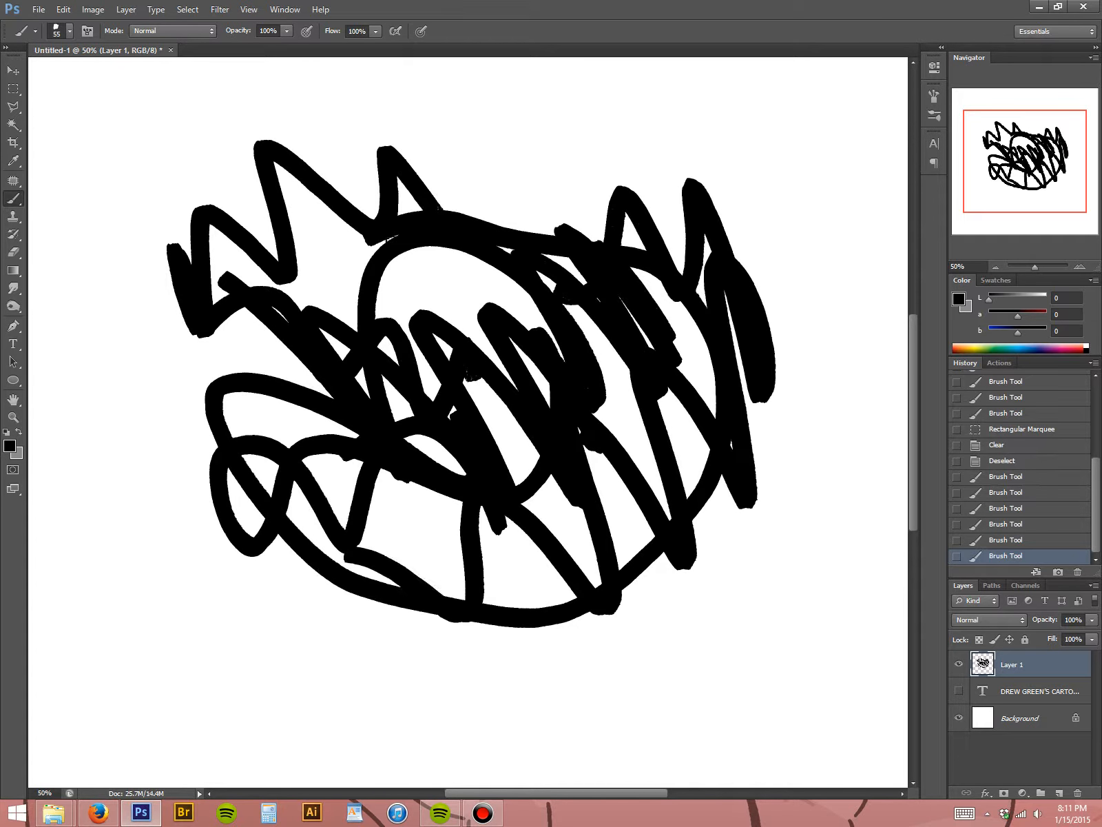
# - Clear the black scribbles from Layer 1 with a rectangular selection and deselect
pyautogui.press('m')
pyautogui.moveTo(96, 102); pyautogui.dragTo(838, 704)
pyautogui.press('Delete')
pyautogui.hotkey('ctrl', 'd')
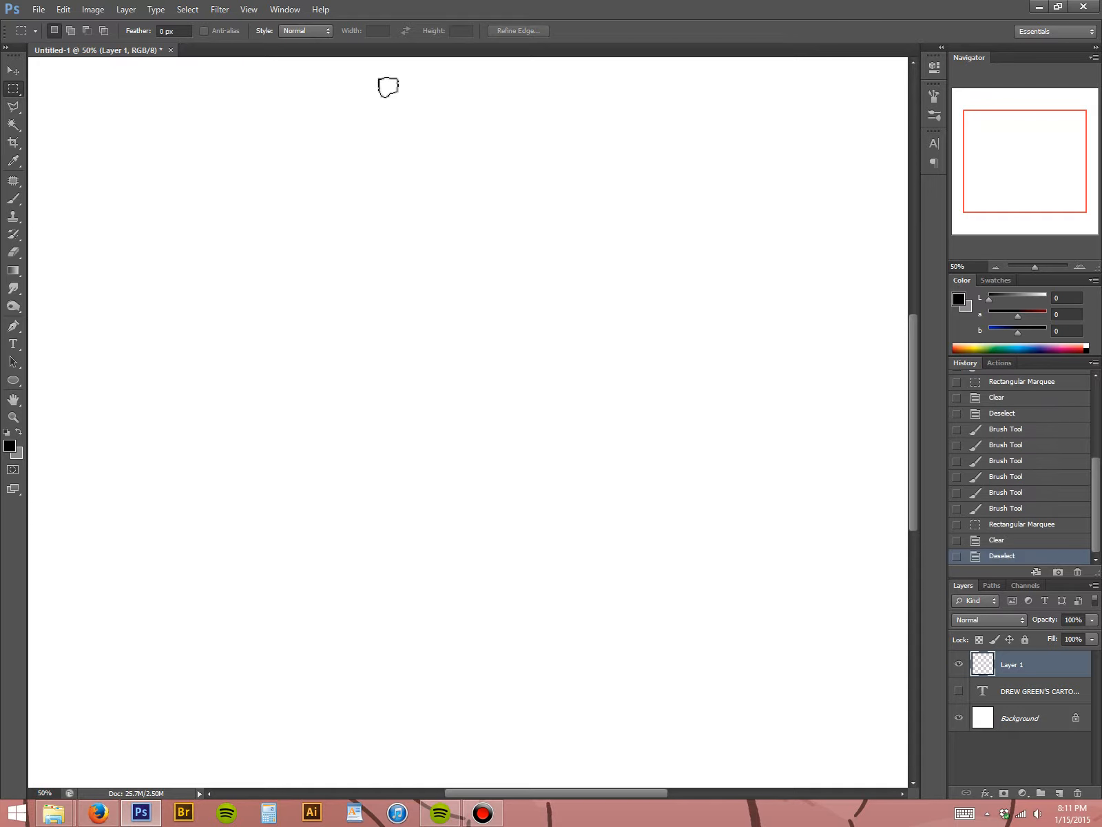
# - Return to the Brush Tool, set the flow to 14% and draw several separate wavy strokes across the canvas
pyautogui.press('b')
pyautogui.click(374, 34)
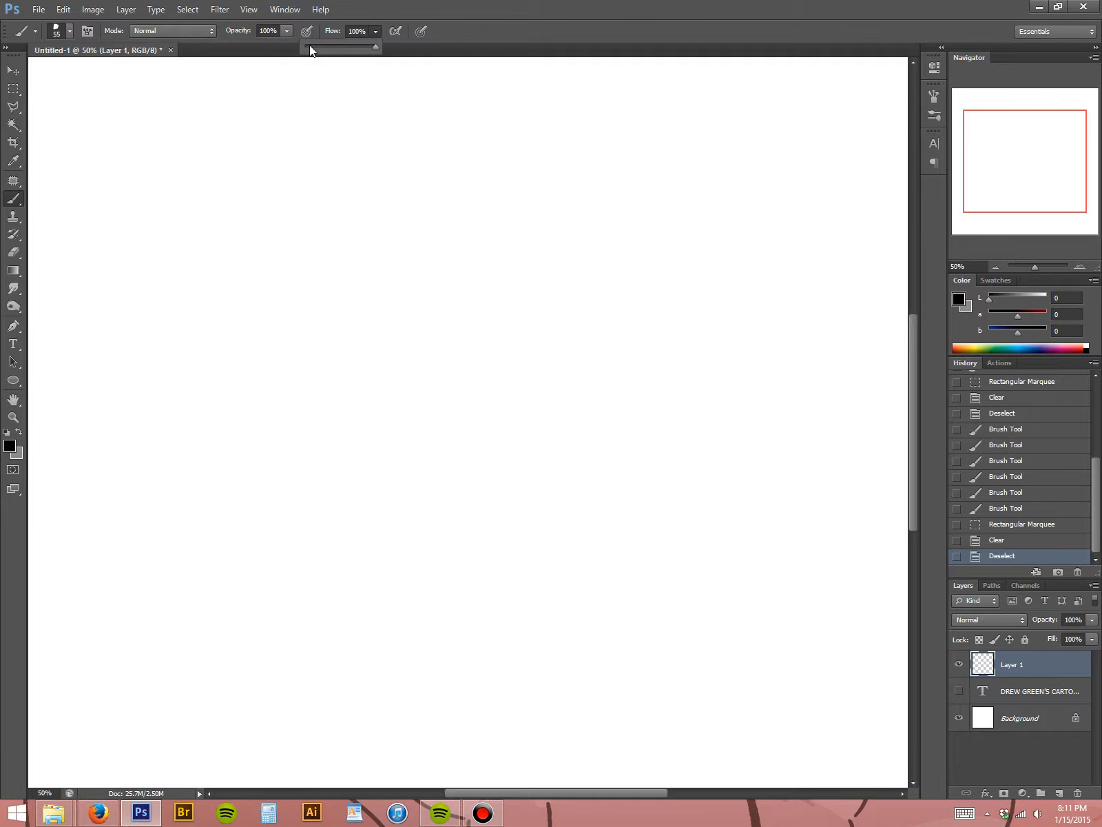
pyautogui.click(315, 46)
pyautogui.moveTo(605, 315)
pyautogui.mouseDown()
pyautogui.moveTo(583, 284)
pyautogui.moveTo(484, 400)
pyautogui.mouseUp()
pyautogui.moveTo(379, 408)
pyautogui.mouseDown()
pyautogui.moveTo(229, 376)
pyautogui.moveTo(173, 393)
pyautogui.mouseUp()
pyautogui.moveTo(238, 486)
pyautogui.mouseDown()
pyautogui.moveTo(359, 482)
pyautogui.moveTo(506, 198)
pyautogui.moveTo(466, 220)
pyautogui.mouseUp()
pyautogui.moveTo(651, 207)
pyautogui.mouseDown()
pyautogui.moveTo(738, 418)
pyautogui.moveTo(551, 572)
pyautogui.mouseUp()
pyautogui.moveTo(482, 532); pyautogui.dragTo(344, 568)
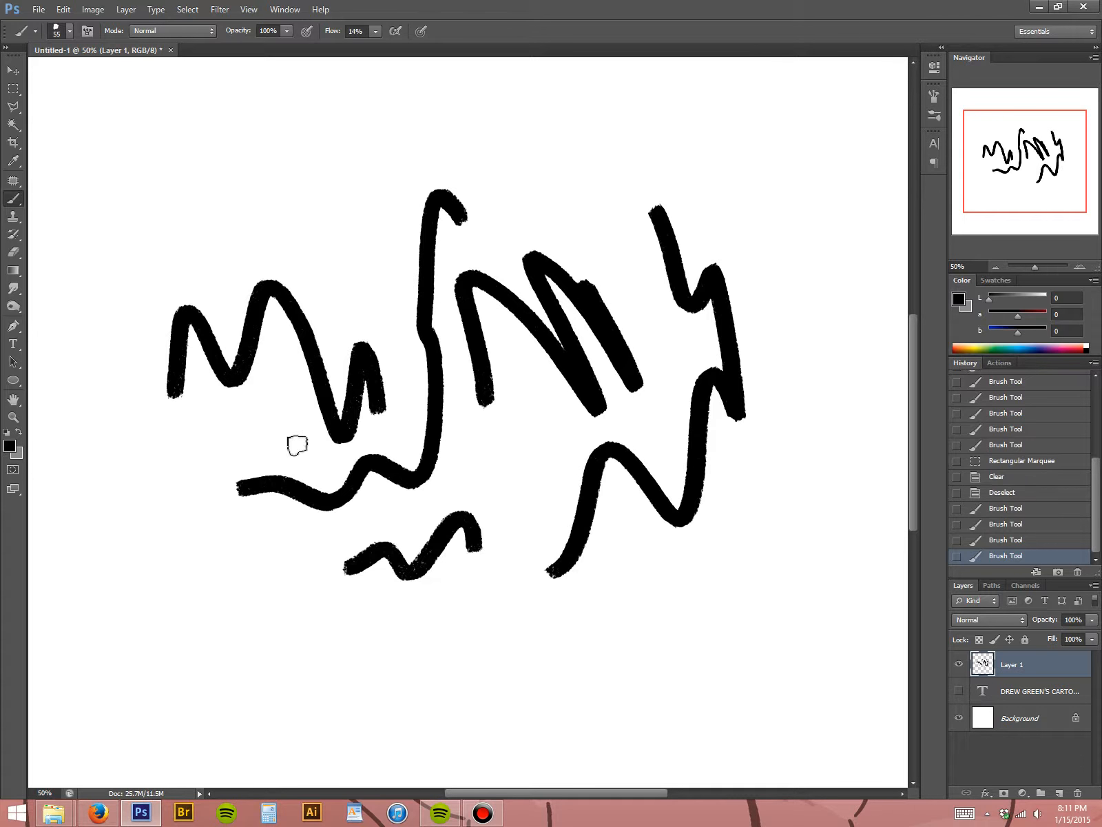
# - Set the brush flow to 2% and draw wavy strokes around and below the solid ones
pyautogui.click(367, 46)
pyautogui.moveTo(313, 135)
pyautogui.mouseDown()
pyautogui.moveTo(162, 336)
pyautogui.moveTo(158, 375)
pyautogui.moveTo(625, 617)
pyautogui.moveTo(725, 591)
pyautogui.mouseUp()
pyautogui.moveTo(420, 541); pyautogui.dragTo(210, 670)
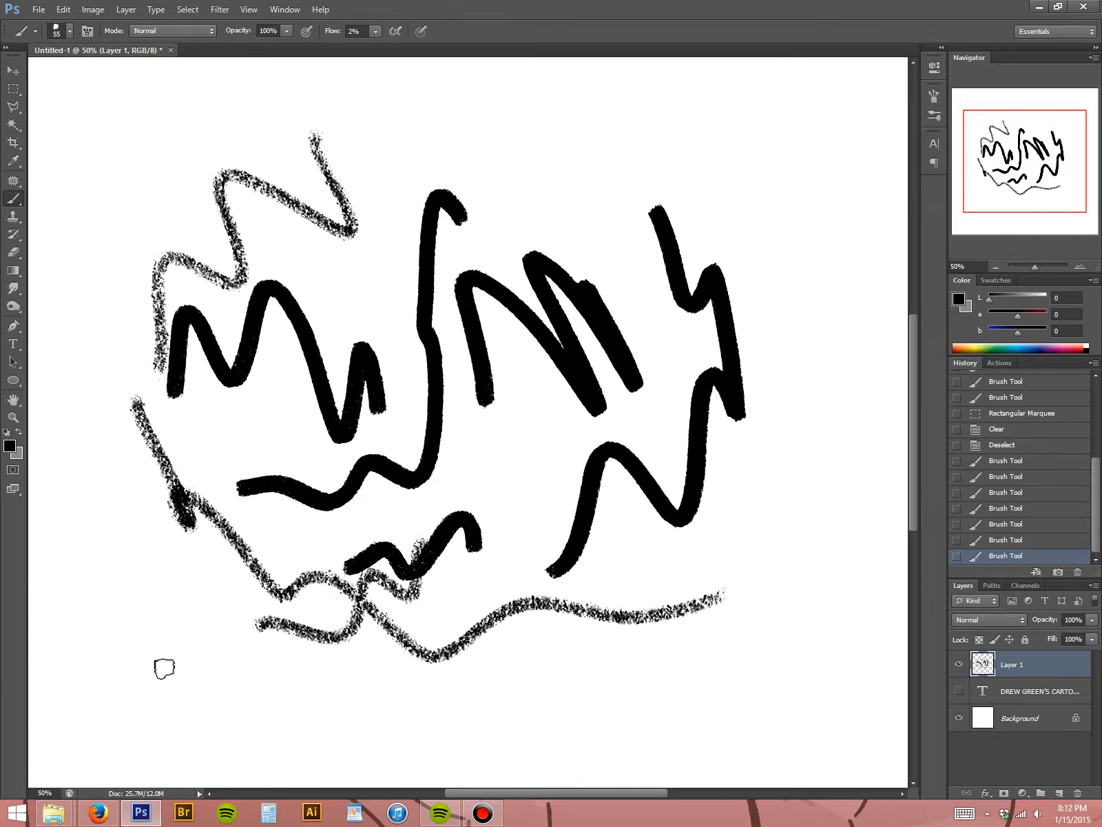
# - Clear the solid and grainy wavy strokes from Layer 1 with a rectangular selection and deselect
pyautogui.press('m')
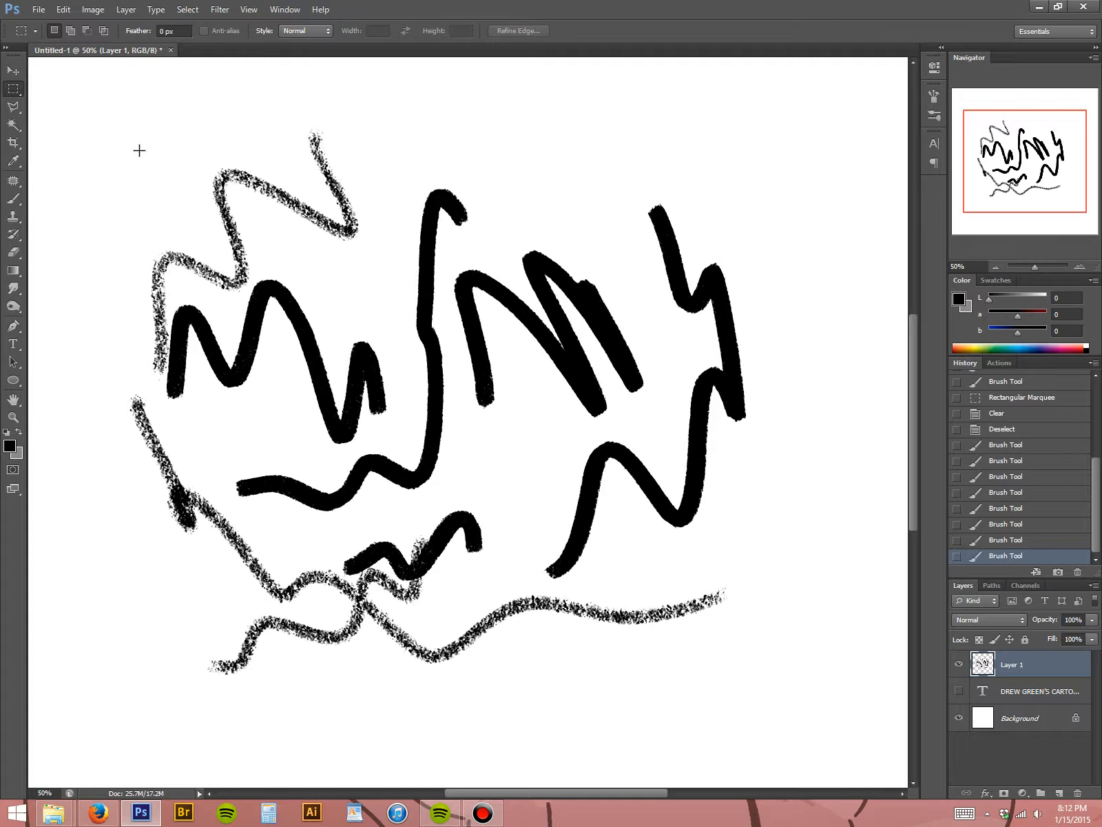
pyautogui.moveTo(78, 102)
pyautogui.mouseDown()
pyautogui.moveTo(844, 746)
pyautogui.moveTo(838, 739)
pyautogui.mouseUp()
pyautogui.press('Delete')
pyautogui.hotkey('ctrl', 'd')
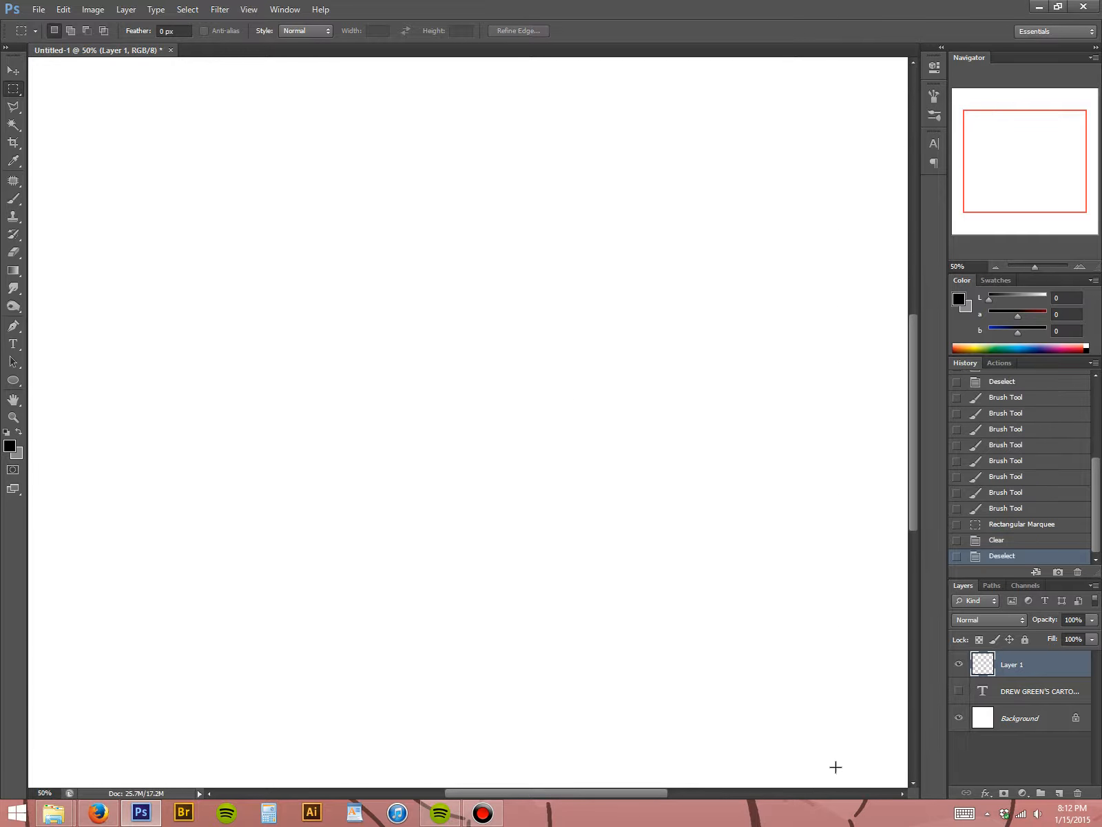
# - Choose the 50 px brush preset, restore the flow to 100% and enlarge the brush to 67 px
pyautogui.press('b')
pyautogui.rightClick(408, 312)
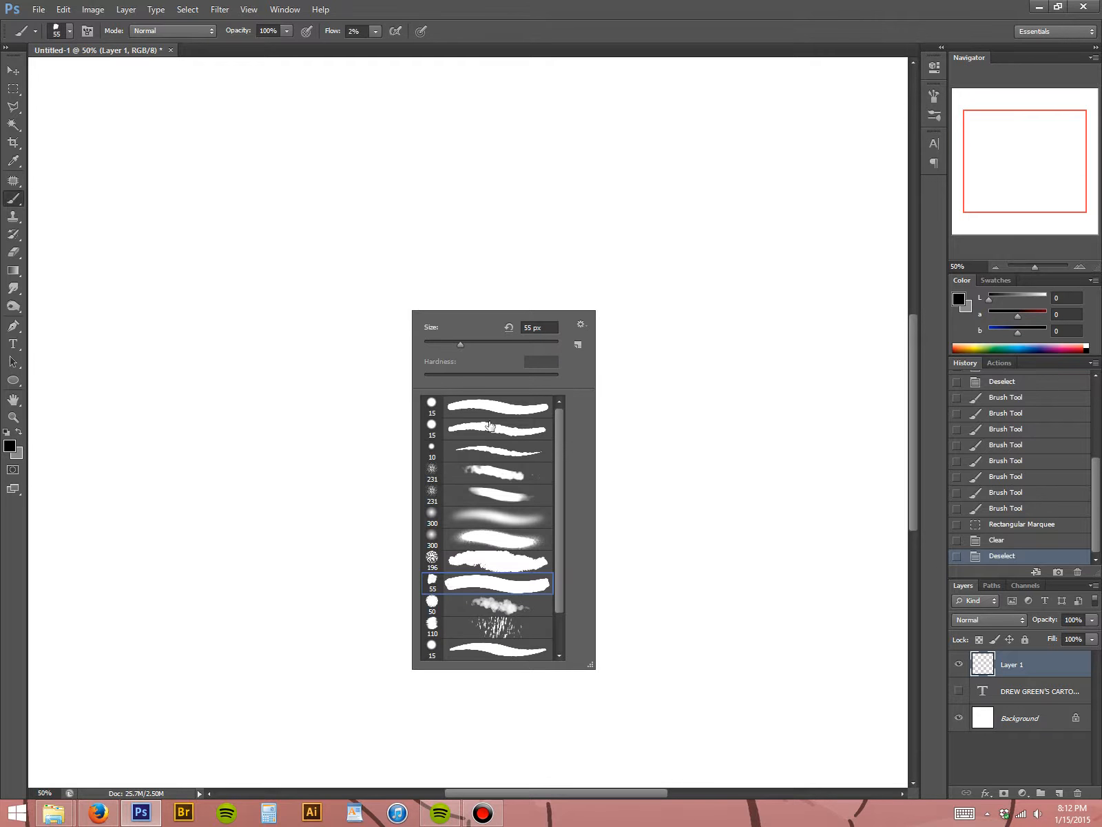
pyautogui.click(523, 610)
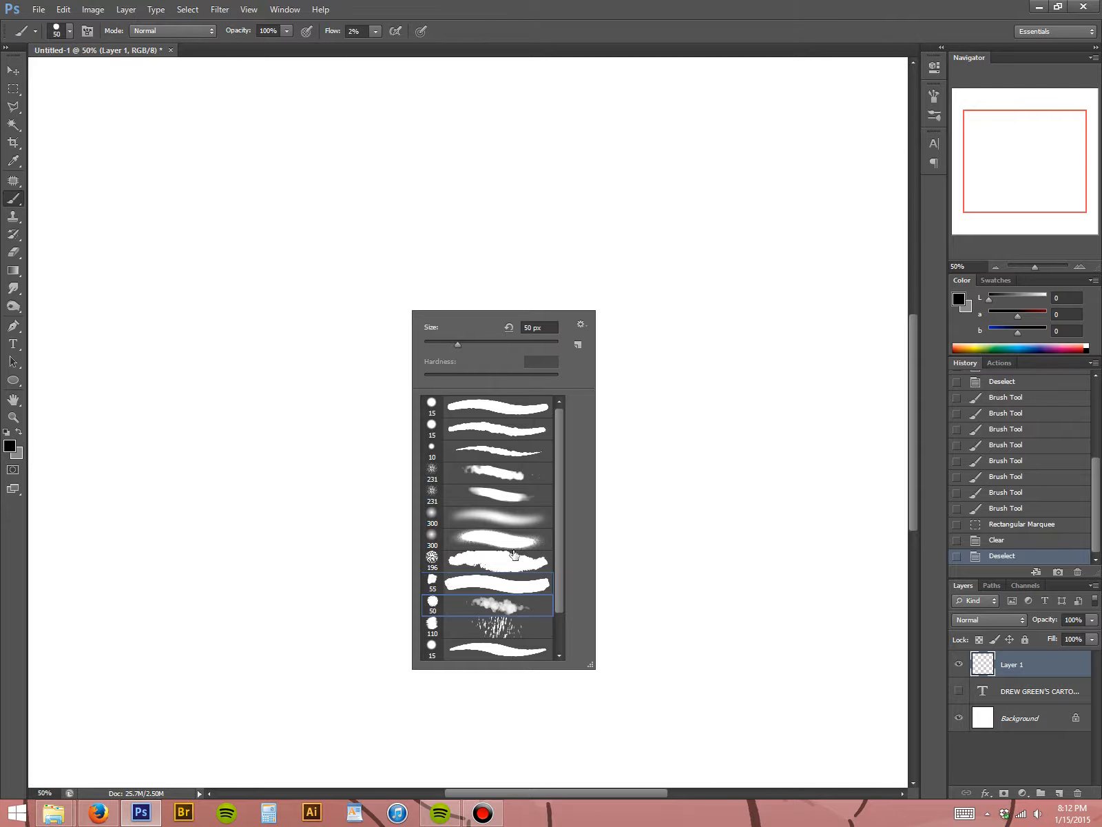
pyautogui.click(375, 31)
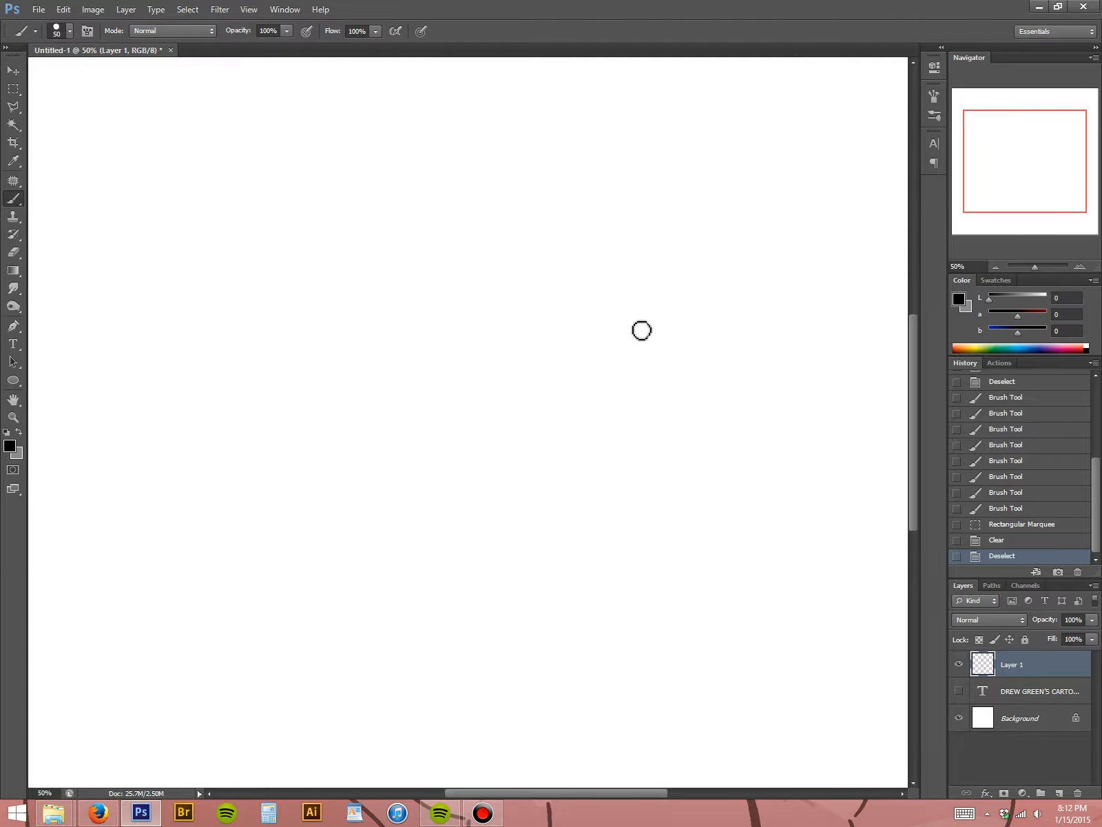
pyautogui.rightClick(643, 326)
# - Scribble zigzags and a looping band across the middle of the canvas with the 67 px brush
pyautogui.moveTo(641, 282)
pyautogui.mouseDown()
pyautogui.moveTo(519, 256)
pyautogui.moveTo(255, 399)
pyautogui.moveTo(304, 586)
pyautogui.mouseUp()
pyautogui.moveTo(367, 460)
pyautogui.mouseDown()
pyautogui.moveTo(438, 448)
pyautogui.moveTo(266, 348)
pyautogui.mouseUp()
pyautogui.moveTo(272, 298)
pyautogui.mouseDown()
pyautogui.moveTo(350, 268)
pyautogui.moveTo(427, 395)
pyautogui.mouseUp()
pyautogui.moveTo(345, 262); pyautogui.dragTo(477, 435)
pyautogui.moveTo(578, 440); pyautogui.dragTo(339, 245)
pyautogui.moveTo(457, 256); pyautogui.dragTo(545, 376)
pyautogui.moveTo(568, 302); pyautogui.dragTo(631, 413)
pyautogui.moveTo(665, 474)
pyautogui.mouseDown()
pyautogui.moveTo(628, 532)
pyautogui.moveTo(354, 592)
pyautogui.moveTo(738, 499)
pyautogui.moveTo(706, 523)
pyautogui.moveTo(364, 563)
pyautogui.moveTo(342, 594)
pyautogui.mouseUp()
# - Clear the charcoal-like zigzags from Layer 1 with a rectangular selection and deselect
pyautogui.press('m')
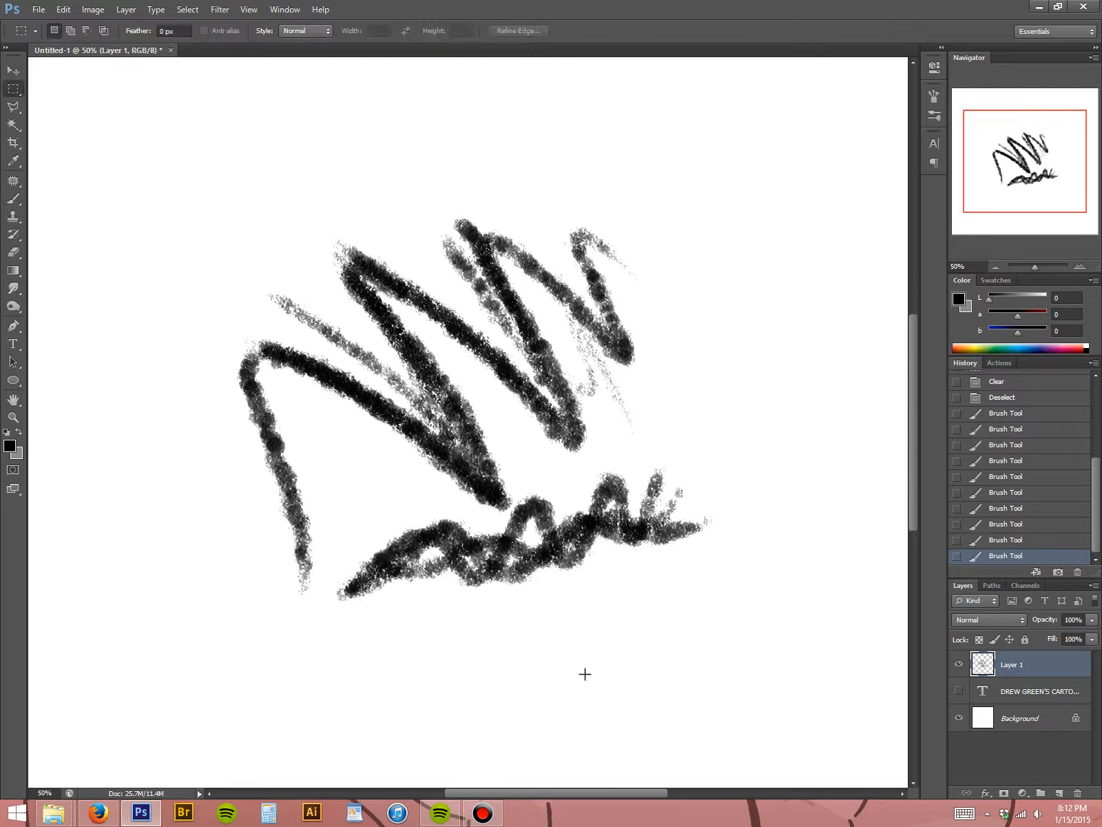
pyautogui.moveTo(774, 656); pyautogui.dragTo(98, 144)
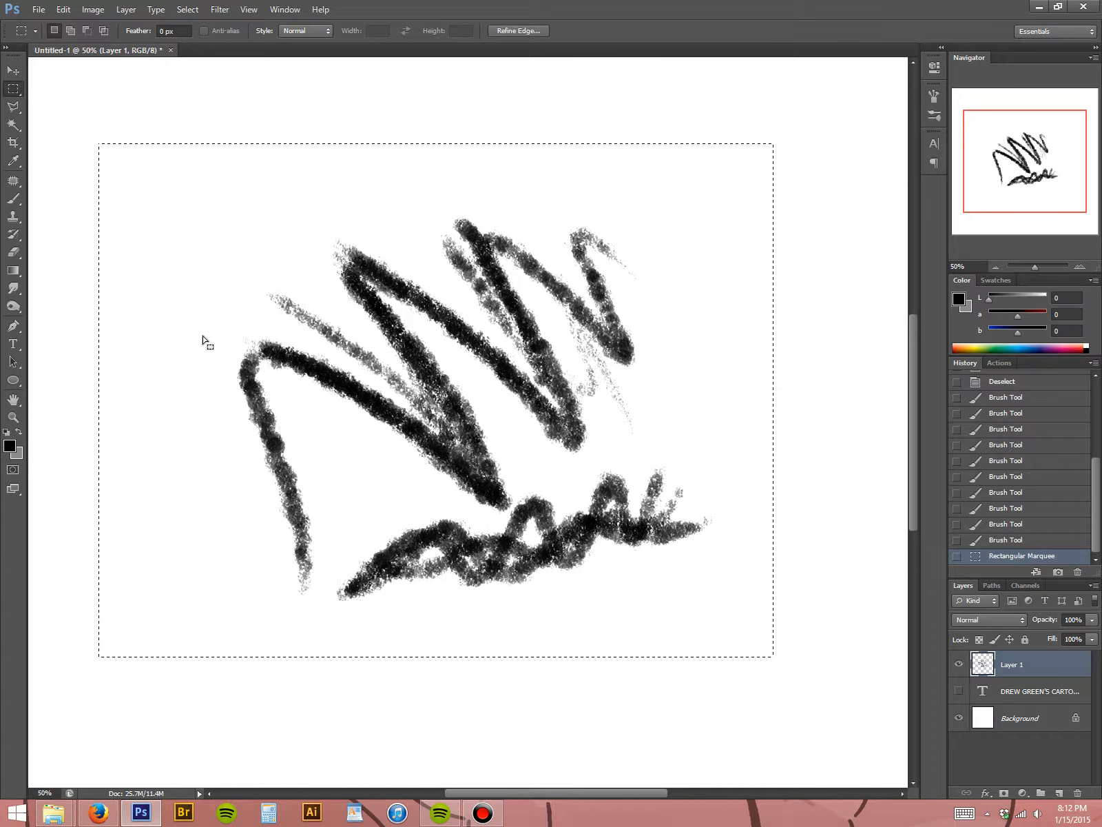
pyautogui.press('Delete')
pyautogui.click(192, 124)
# - Return to the Brush Tool, choose the Sparks and Spikes preset and set its size to 143 px
pyautogui.press('b')
pyautogui.rightClick(511, 330)
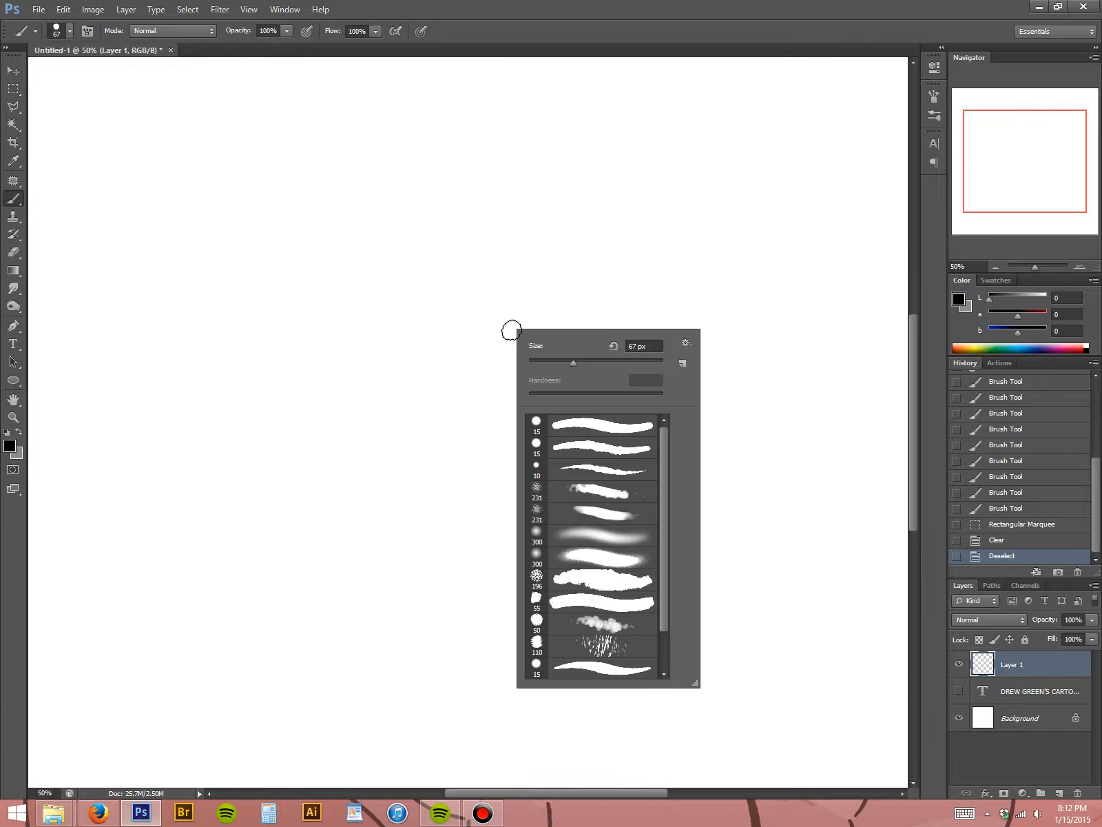
pyautogui.scroll(-2, 603, 561)
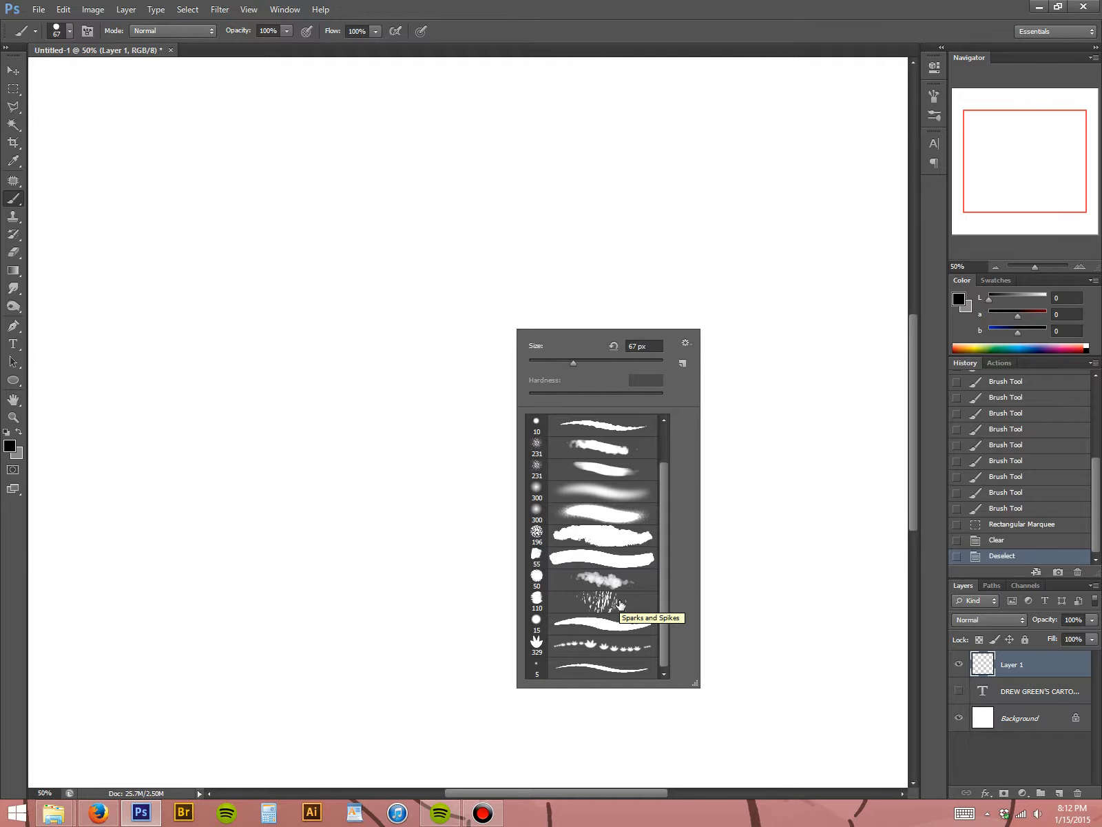
pyautogui.click(619, 604)
pyautogui.click(578, 6)
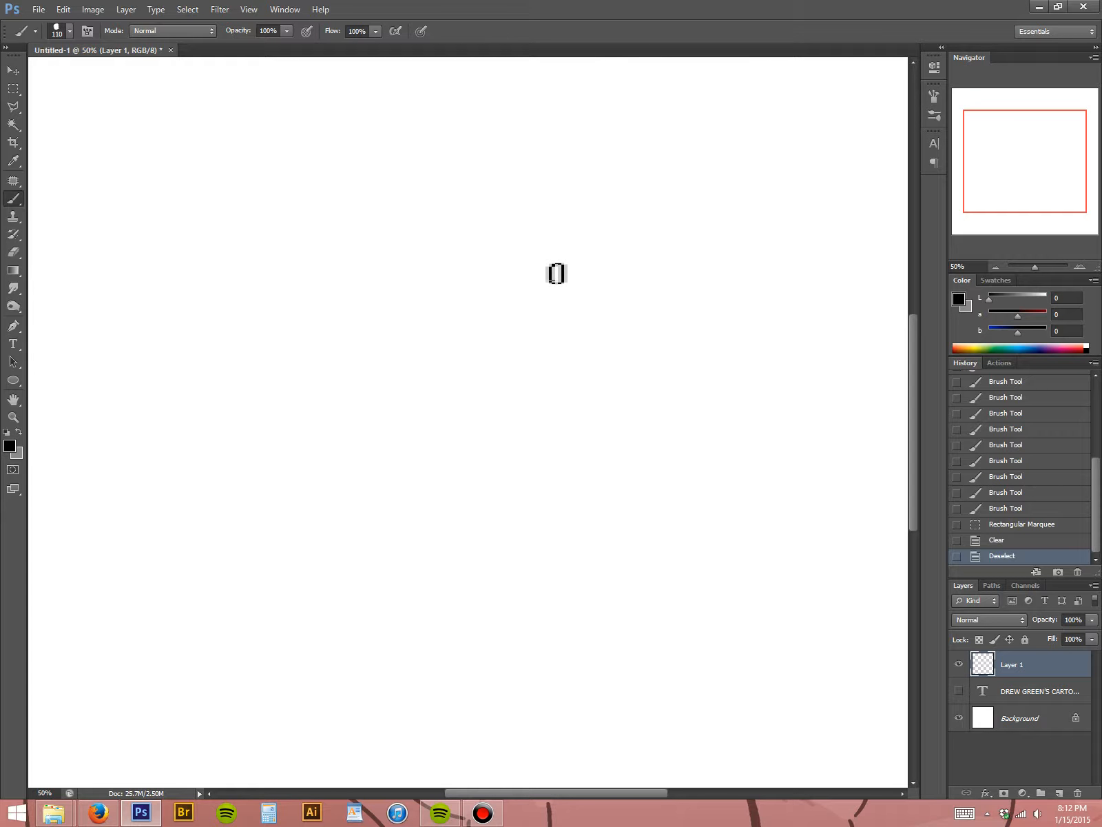
pyautogui.rightClick(527, 295)
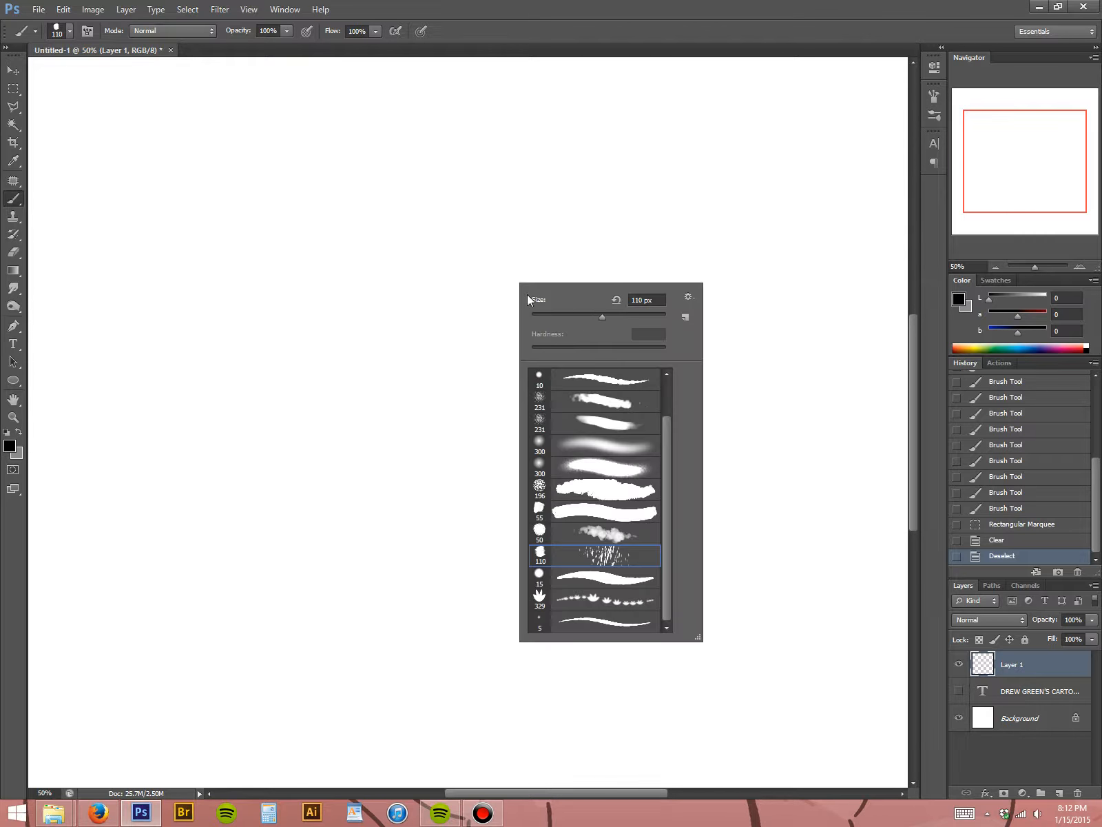
pyautogui.click(614, 317)
pyautogui.press('Return')
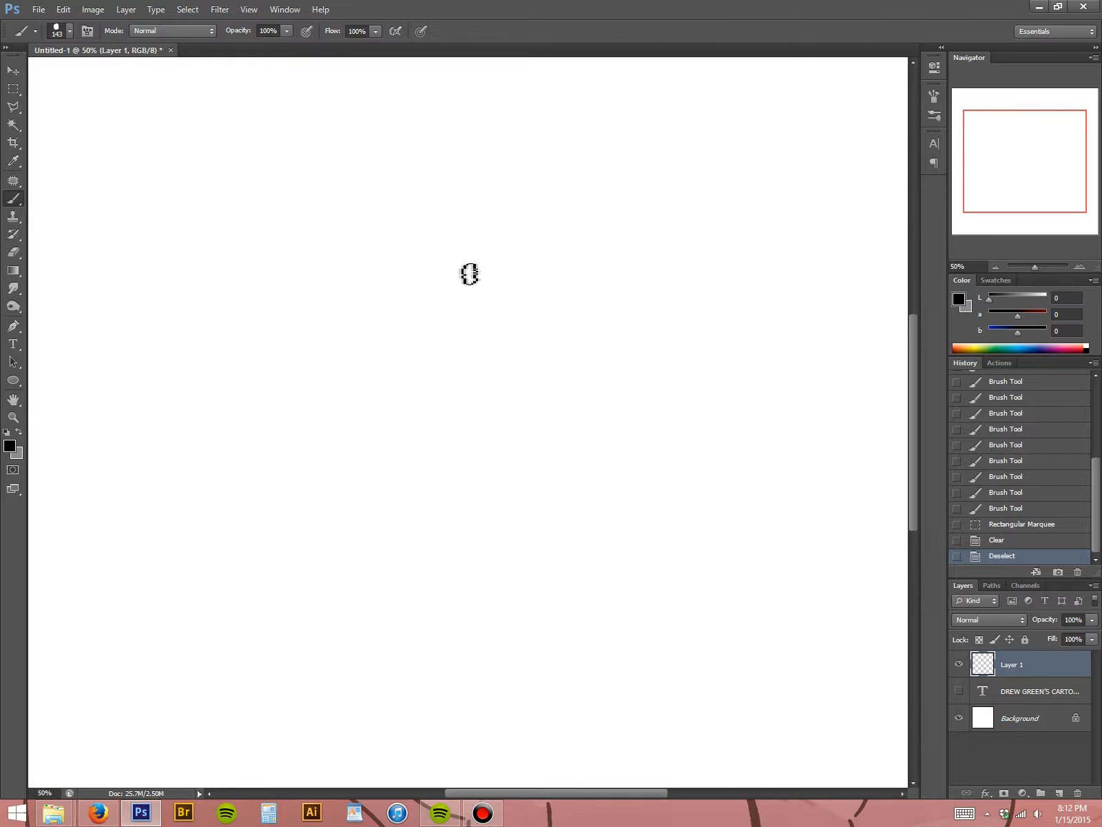
# - Paint five separate spiky bursts across the canvas with the Sparks and Spikes brush
pyautogui.moveTo(463, 281); pyautogui.dragTo(461, 284)
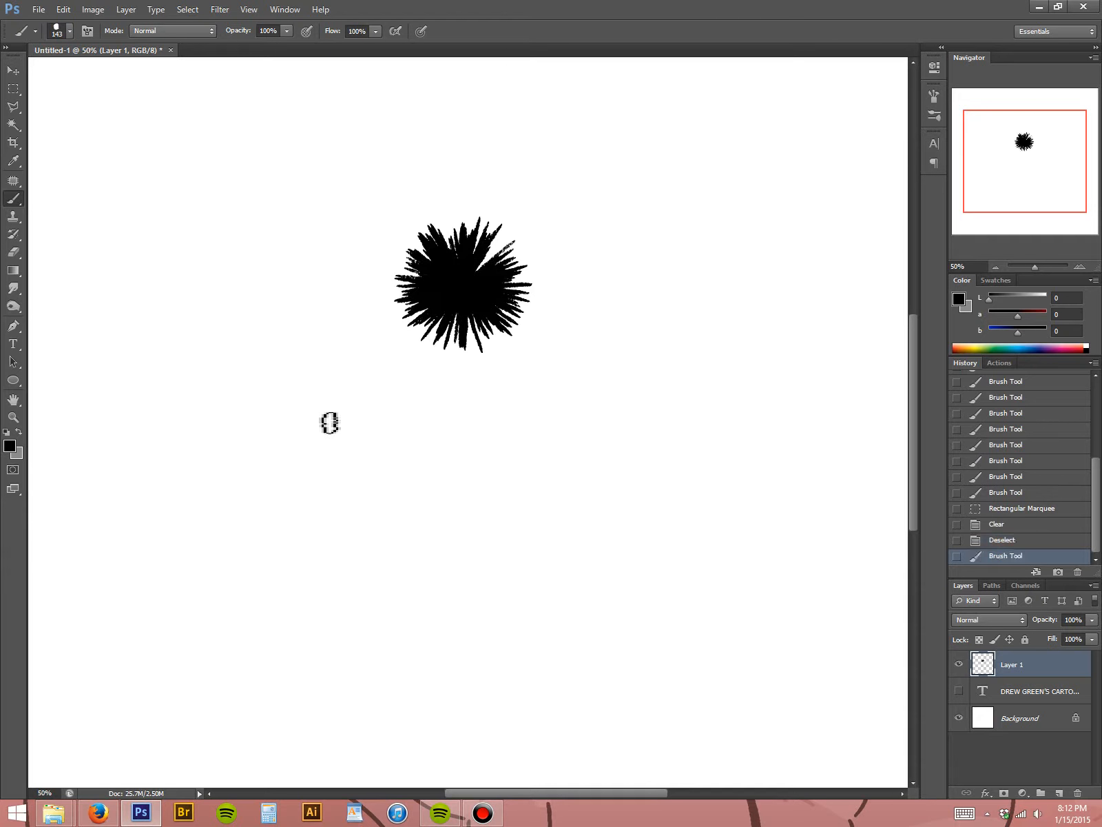
pyautogui.moveTo(327, 423)
pyautogui.mouseDown()
pyautogui.moveTo(327, 441)
pyautogui.moveTo(324, 420)
pyautogui.mouseUp()
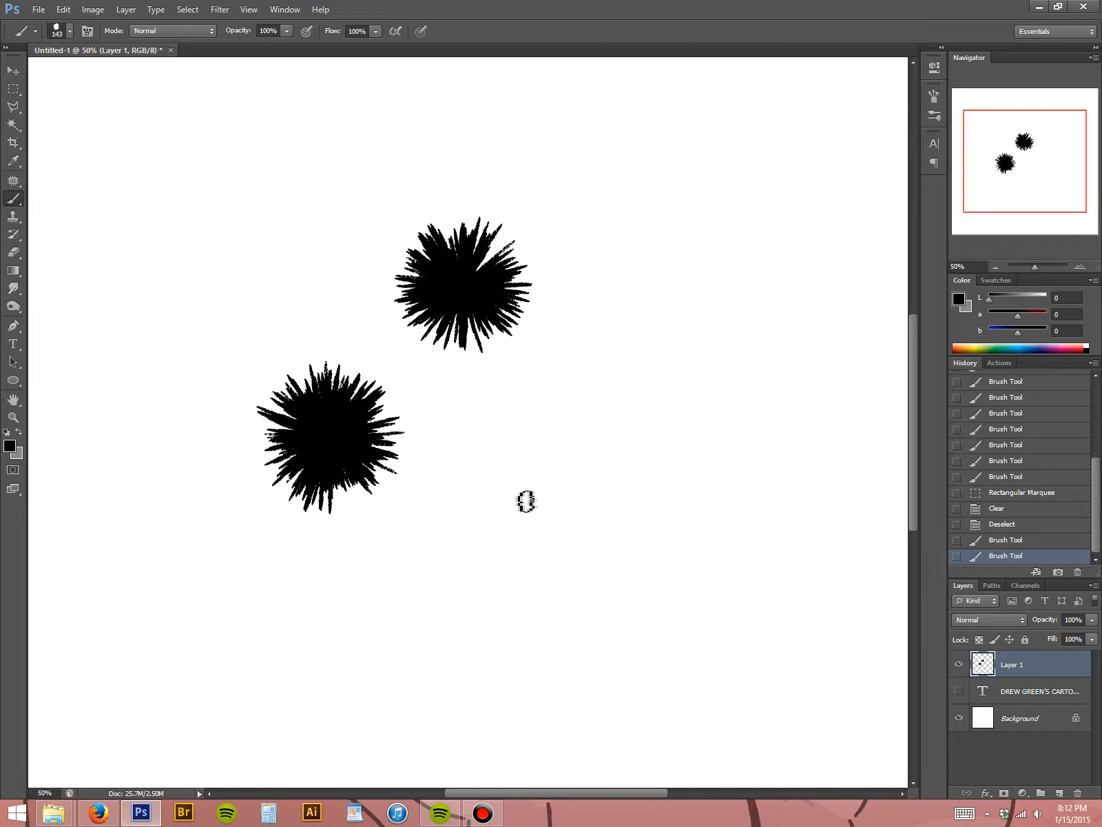
pyautogui.moveTo(526, 513); pyautogui.dragTo(525, 530)
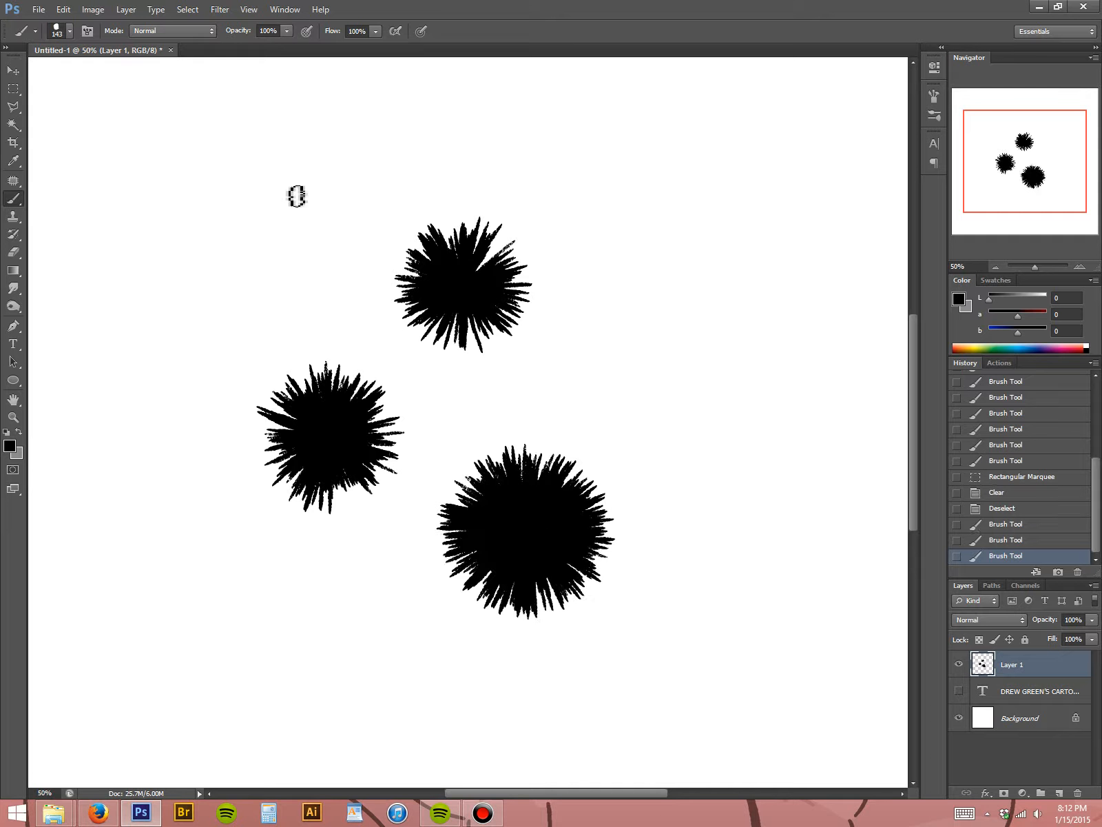
pyautogui.moveTo(296, 193)
pyautogui.mouseDown()
pyautogui.moveTo(282, 207)
pyautogui.moveTo(296, 183)
pyautogui.mouseUp()
pyautogui.click(679, 313)
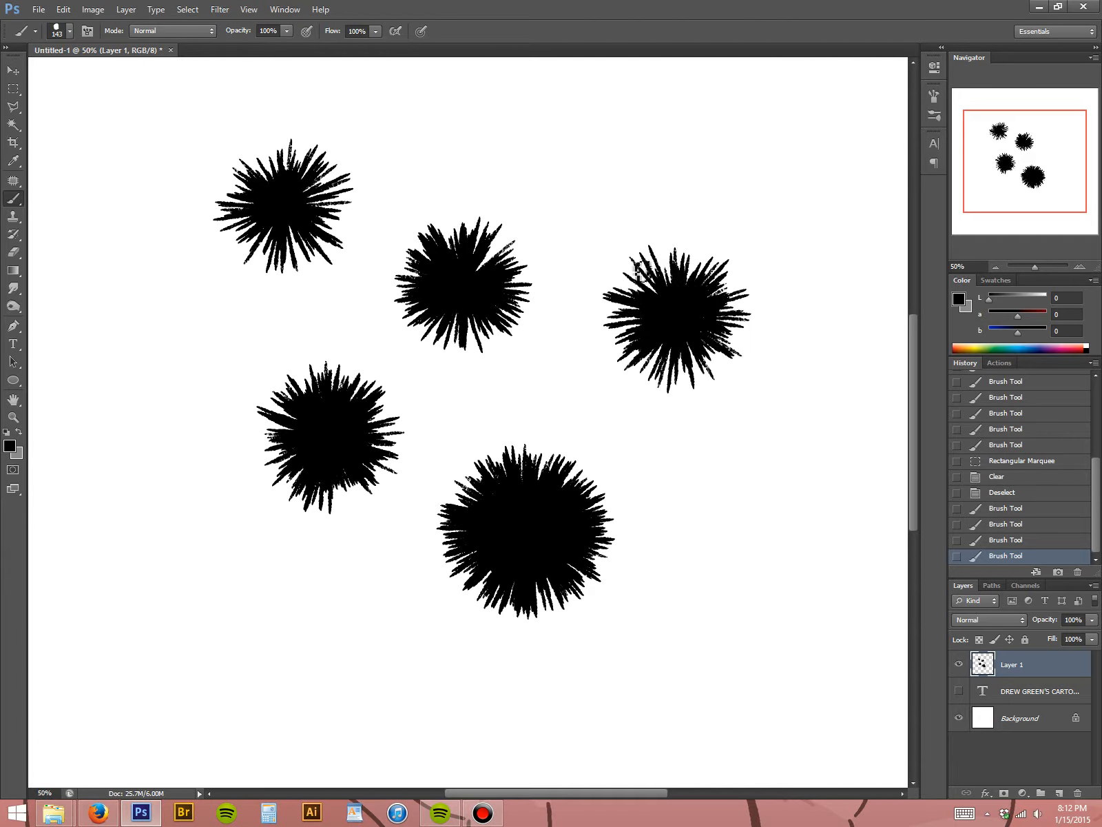
# - Try long Sparks and Spikes strokes, including a horizontal band below the bursts, and undo them
pyautogui.moveTo(813, 479)
pyautogui.mouseDown()
pyautogui.moveTo(452, 652)
pyautogui.moveTo(152, 565)
pyautogui.mouseUp()
pyautogui.moveTo(286, 484)
pyautogui.mouseDown()
pyautogui.moveTo(788, 159)
pyautogui.moveTo(495, 146)
pyautogui.moveTo(120, 210)
pyautogui.mouseUp()
pyautogui.hotkey('ctrl', 'z')
pyautogui.moveTo(758, 682); pyautogui.dragTo(165, 672)
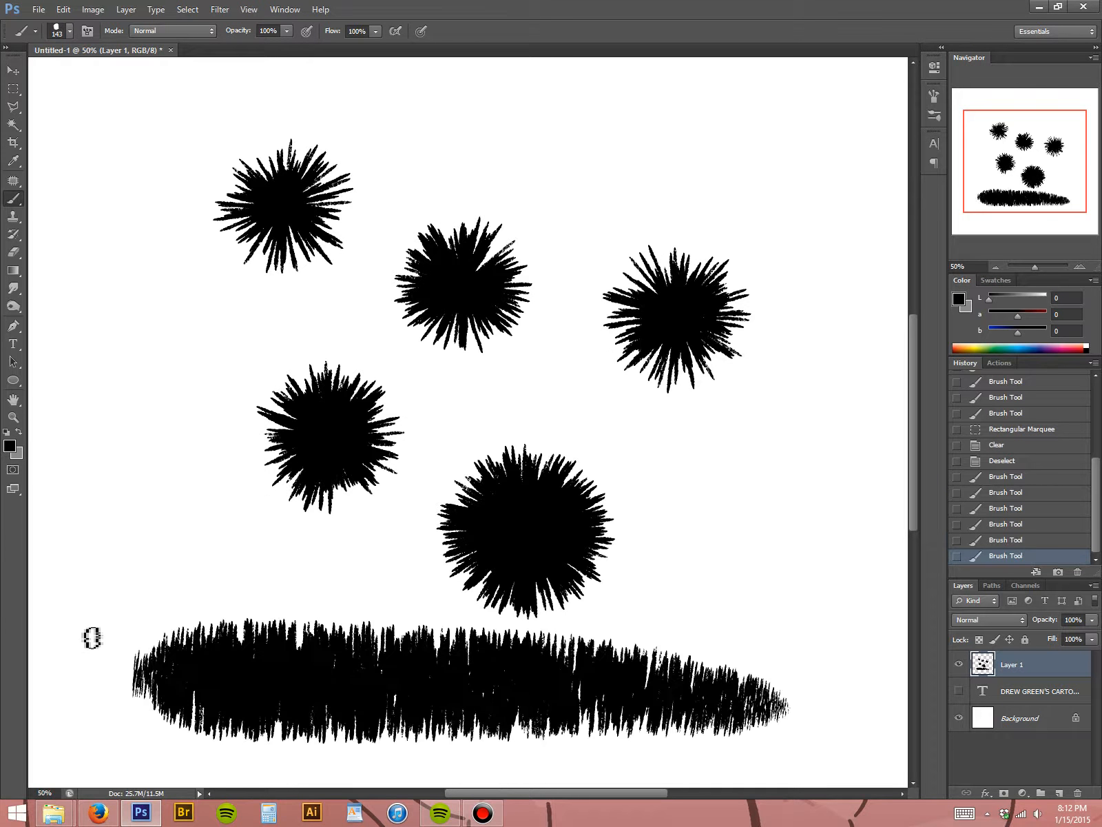
pyautogui.hotkey('ctrl', 'z')
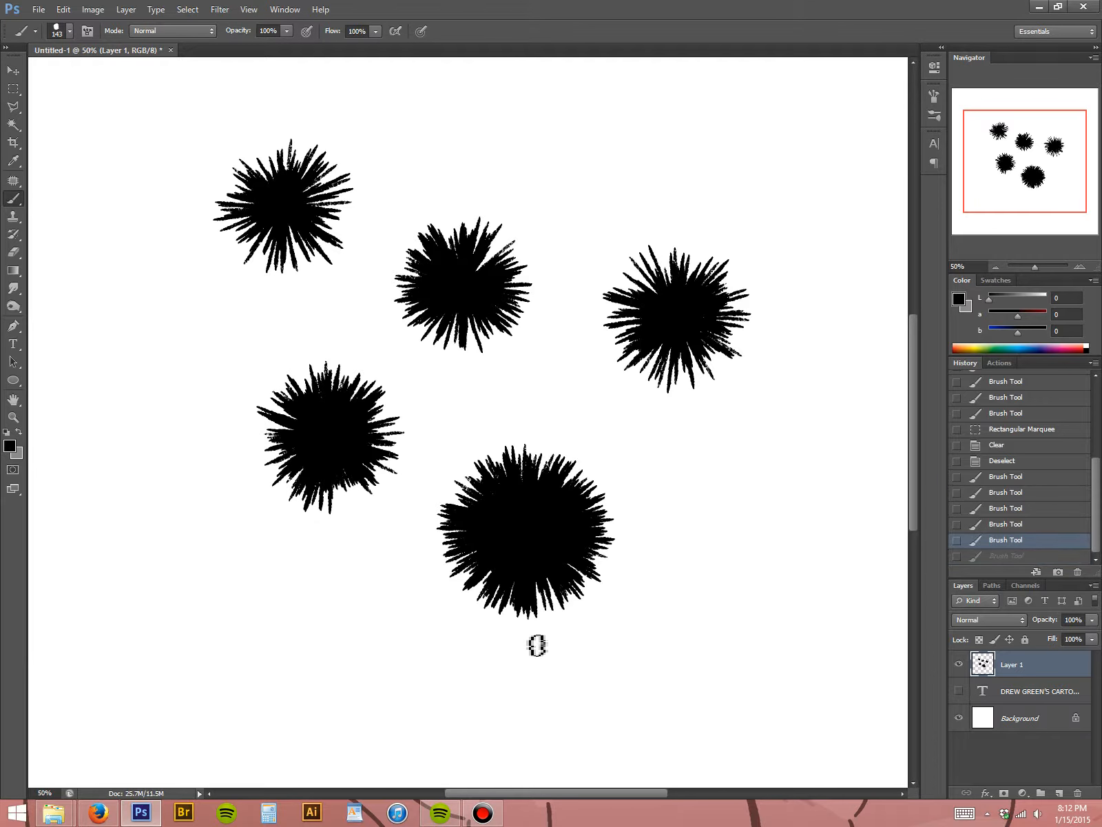
# - Clear the five spiky bursts from Layer 1 with a rectangular selection and deselect
pyautogui.press('m')
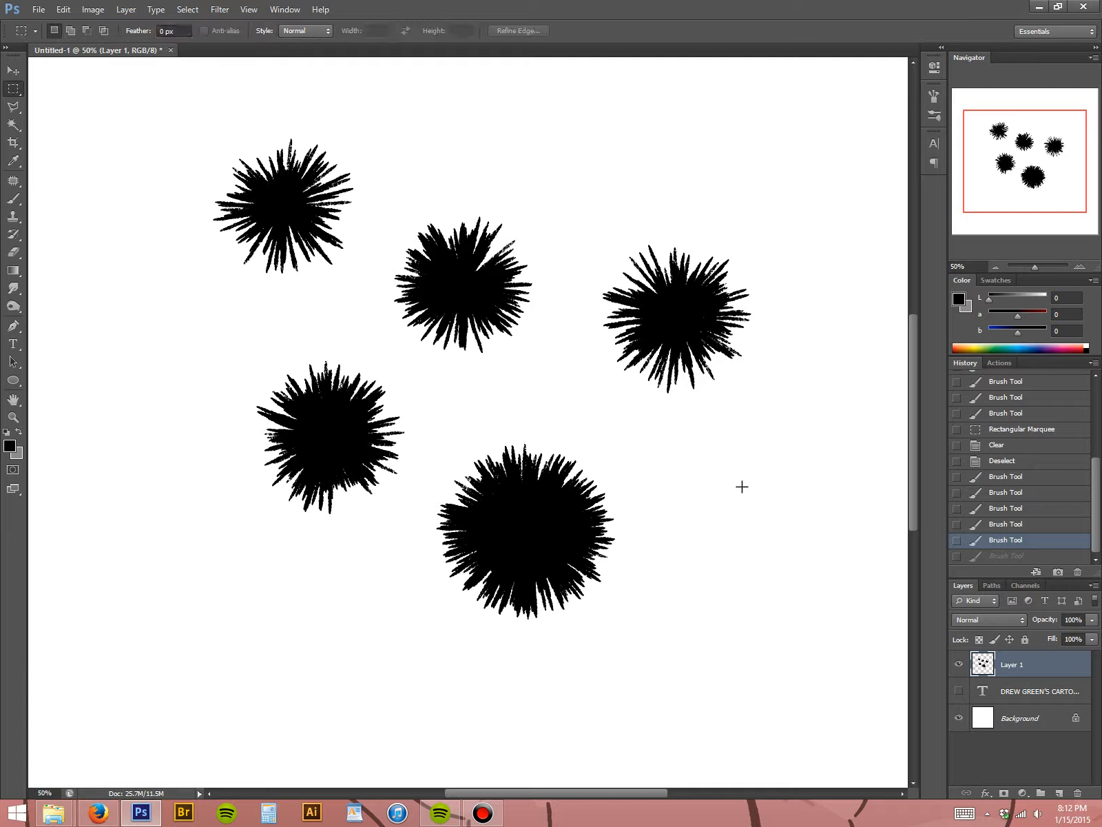
pyautogui.moveTo(808, 92); pyautogui.dragTo(119, 712)
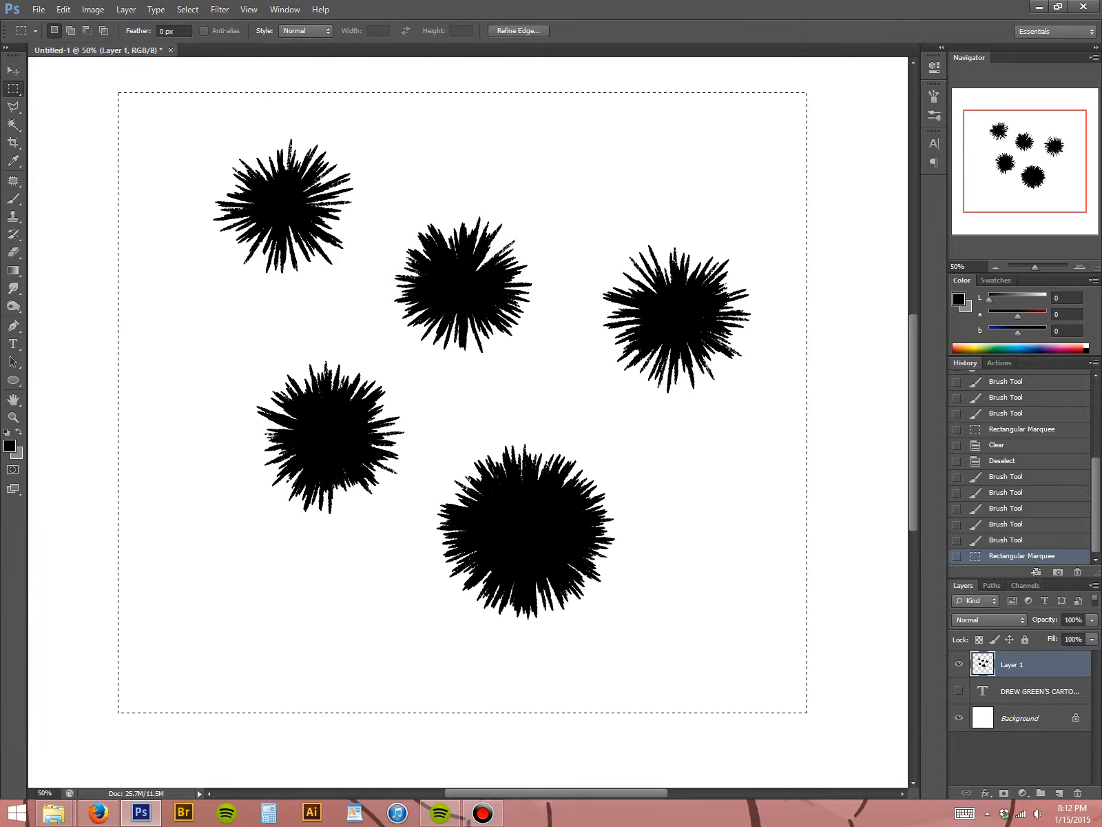
pyautogui.press('Delete')
pyautogui.hotkey('ctrl', 'd')
# - Return to the Brush Tool and choose the 15 px preset listed below Sparks and Spikes
pyautogui.press('b')
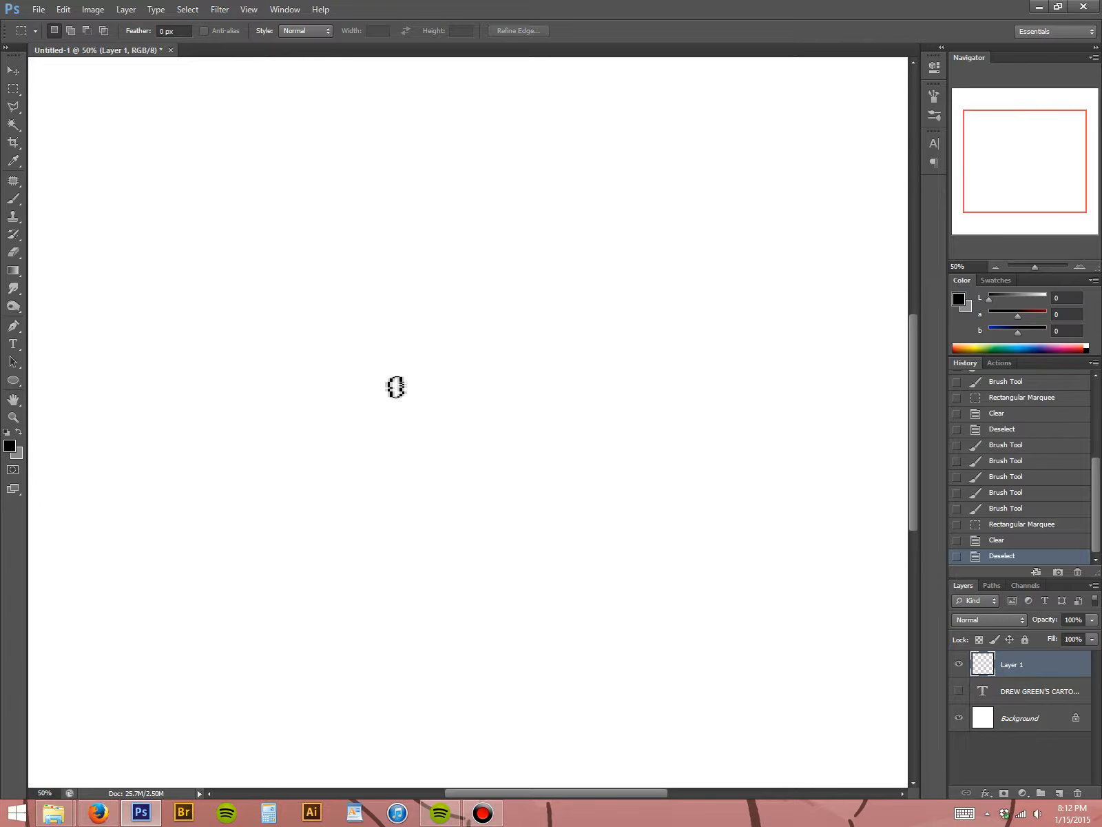
pyautogui.rightClick(409, 322)
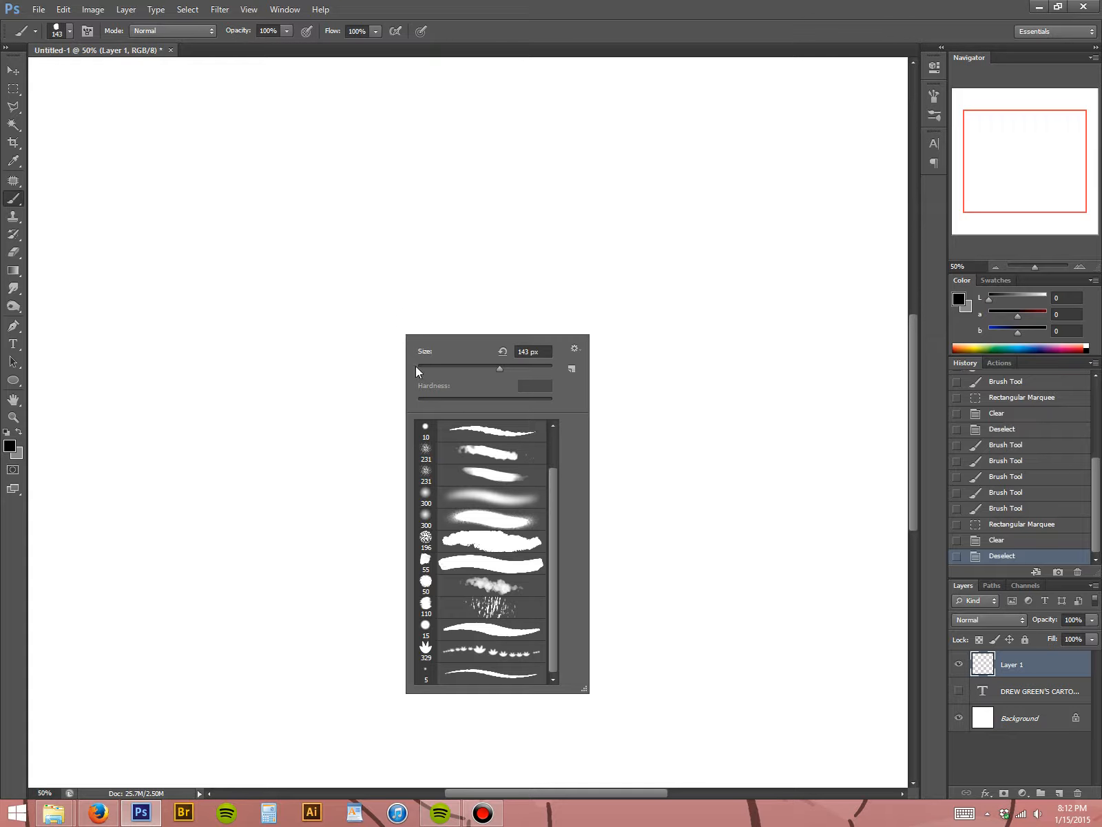
pyautogui.click(514, 631)
pyautogui.click(583, 11)
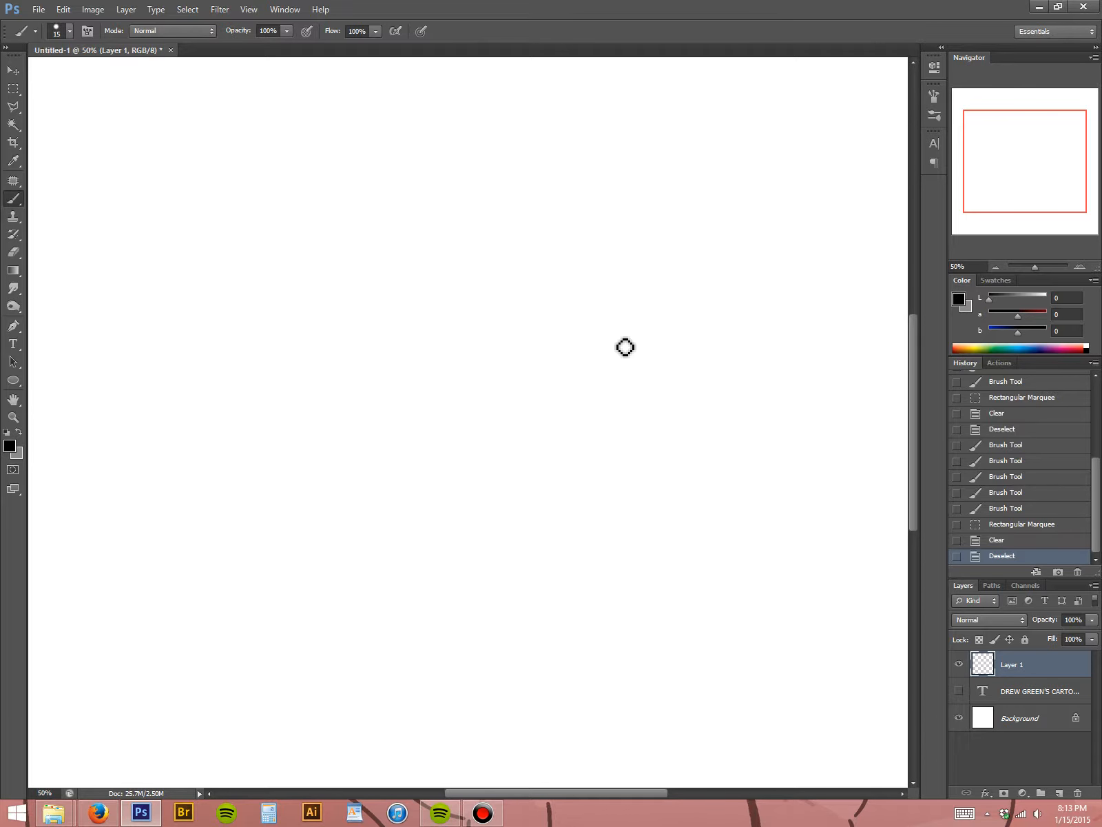
# - Try two long strokes with the 15 px brush and undo each one
pyautogui.moveTo(648, 239)
pyautogui.mouseDown()
pyautogui.moveTo(517, 236)
pyautogui.moveTo(224, 428)
pyautogui.moveTo(123, 598)
pyautogui.mouseUp()
pyautogui.hotkey('ctrl', 'z')
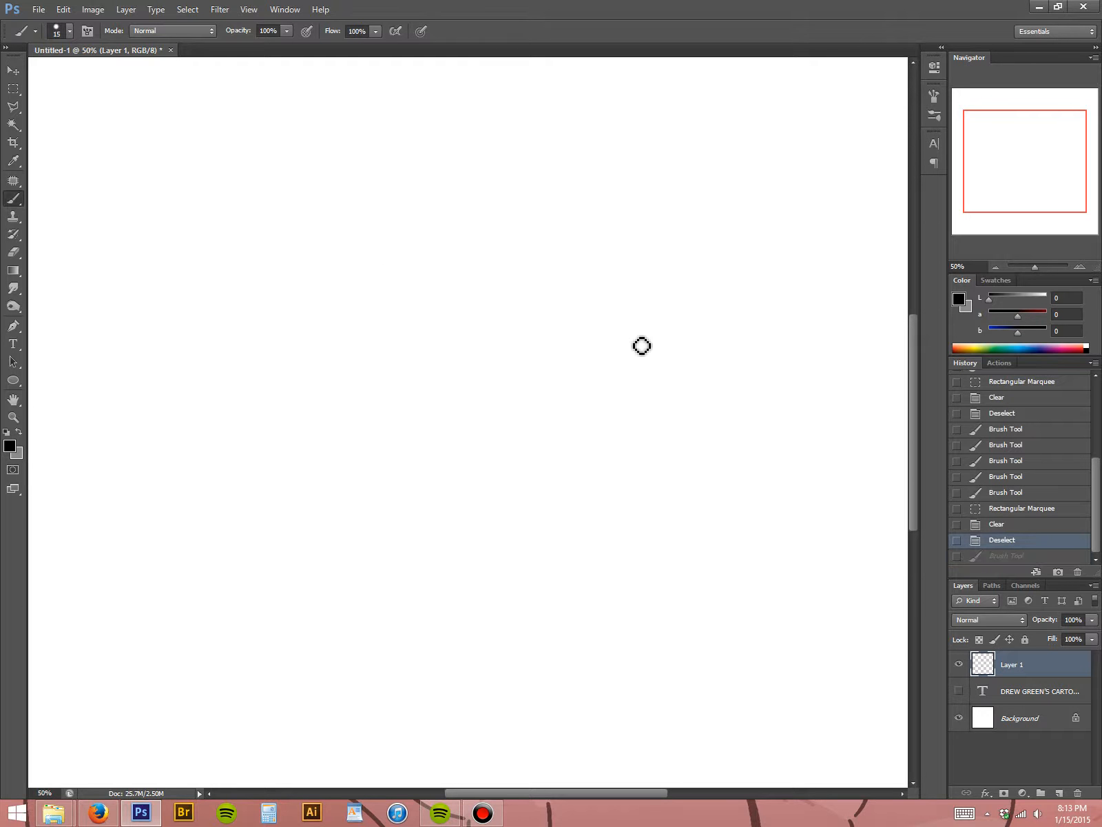
pyautogui.moveTo(682, 340)
pyautogui.mouseDown()
pyautogui.moveTo(465, 290)
pyautogui.moveTo(283, 395)
pyautogui.mouseUp()
pyautogui.hotkey('ctrl', 'z')
# - Set the brush size to 37 px
pyautogui.rightClick(450, 316)
pyautogui.write('37')
pyautogui.press('Return')
# - Try two wavy strokes across the canvas with the 37 px brush and undo both
pyautogui.moveTo(601, 214)
pyautogui.mouseDown()
pyautogui.moveTo(386, 273)
pyautogui.moveTo(228, 550)
pyautogui.mouseUp()
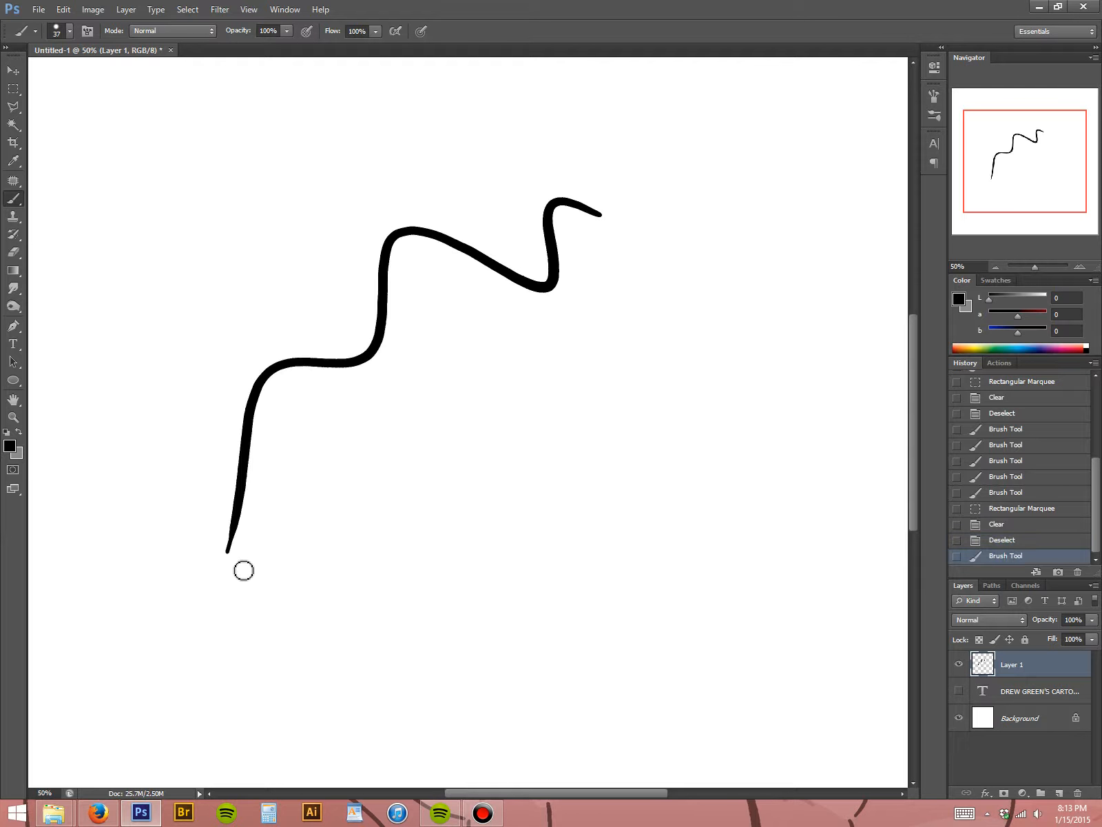
pyautogui.moveTo(699, 512)
pyautogui.mouseDown()
pyautogui.moveTo(479, 428)
pyautogui.moveTo(221, 416)
pyautogui.mouseUp()
pyautogui.hotkey('ctrl', 'alt', 'z')
pyautogui.hotkey('ctrl', 'alt', 'z')
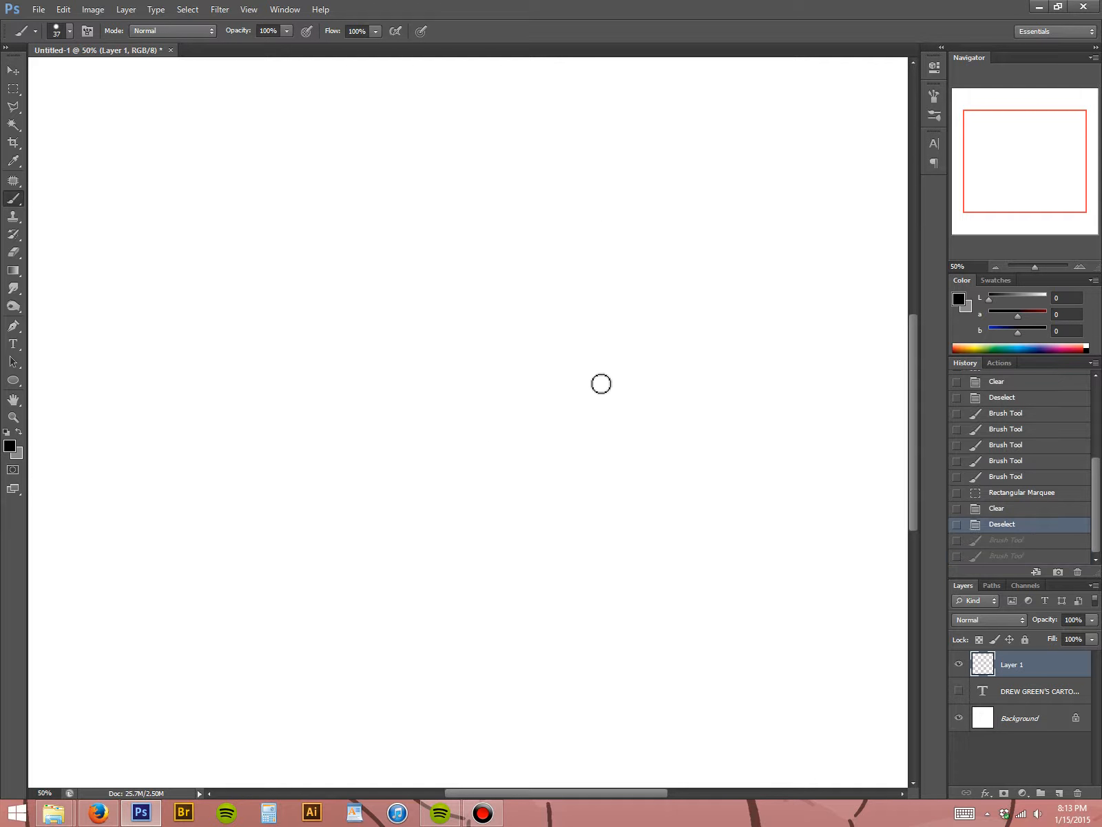
# - Draw the outline of a cartoon mouse head with two rounded ears and a bulging cheek
pyautogui.moveTo(600, 406)
pyautogui.mouseDown()
pyautogui.moveTo(466, 248)
pyautogui.moveTo(338, 342)
pyautogui.moveTo(544, 518)
pyautogui.mouseUp()
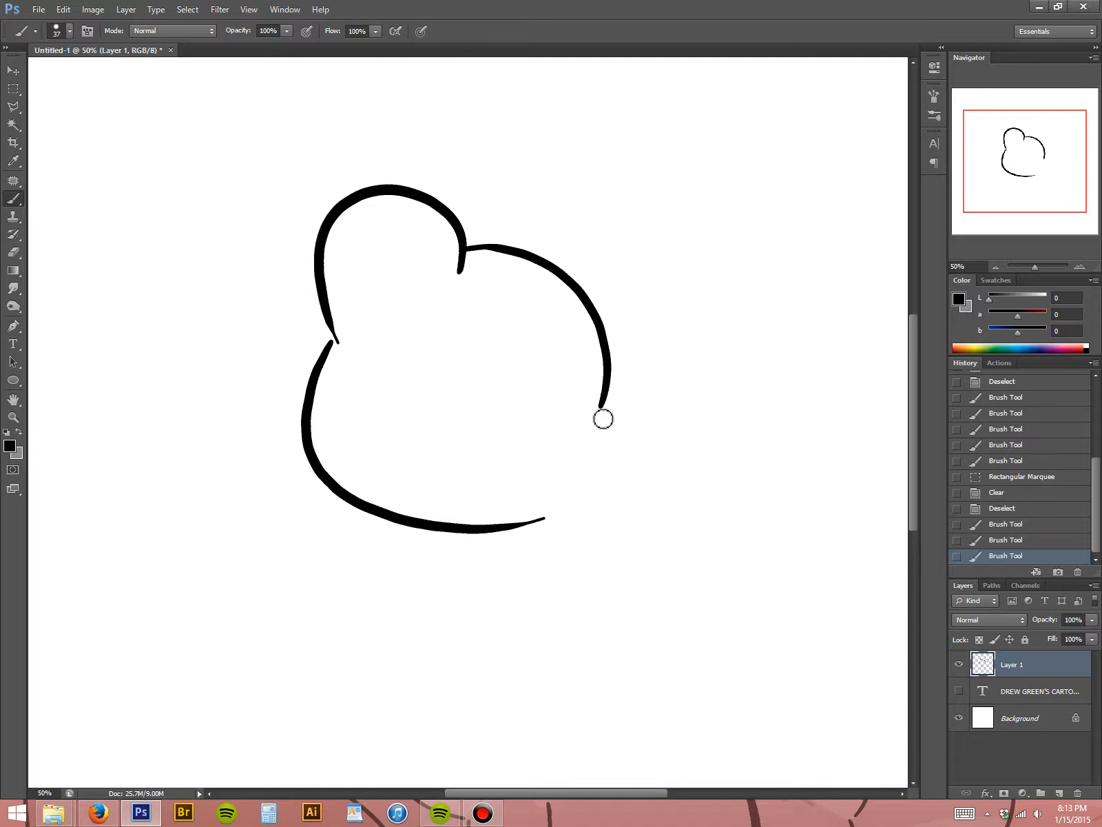
pyautogui.moveTo(591, 414); pyautogui.dragTo(565, 510)
pyautogui.moveTo(499, 237); pyautogui.dragTo(628, 333)
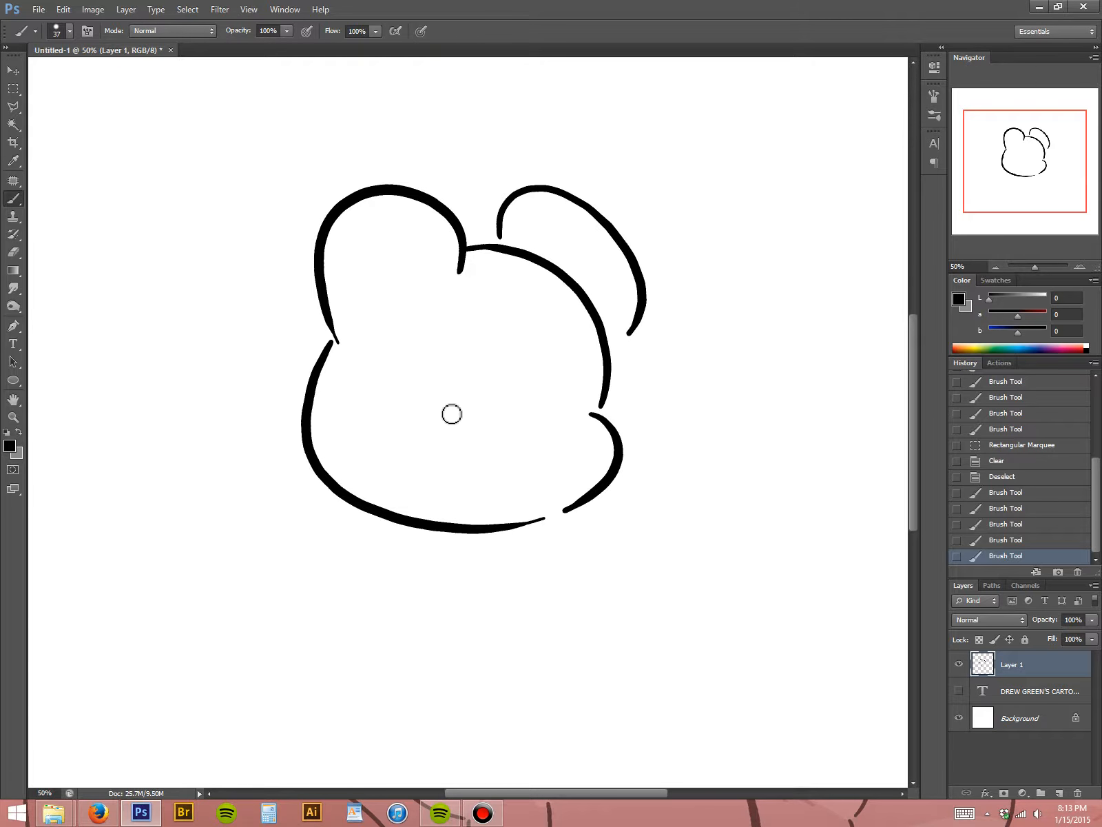
# - Add two tall oval eyes, a small round nose and whiskers on both sides of the mouse face
pyautogui.click(481, 405)
pyautogui.moveTo(484, 338); pyautogui.dragTo(482, 414)
pyautogui.moveTo(577, 345)
pyautogui.mouseDown()
pyautogui.moveTo(569, 411)
pyautogui.moveTo(426, 466)
pyautogui.moveTo(437, 498)
pyautogui.mouseUp()
pyautogui.moveTo(564, 437)
pyautogui.mouseDown()
pyautogui.moveTo(645, 474)
pyautogui.moveTo(635, 529)
pyautogui.mouseUp()
# - Clear the cartoon mouse head from Layer 1 with a rectangular selection and deselect
pyautogui.press('m')
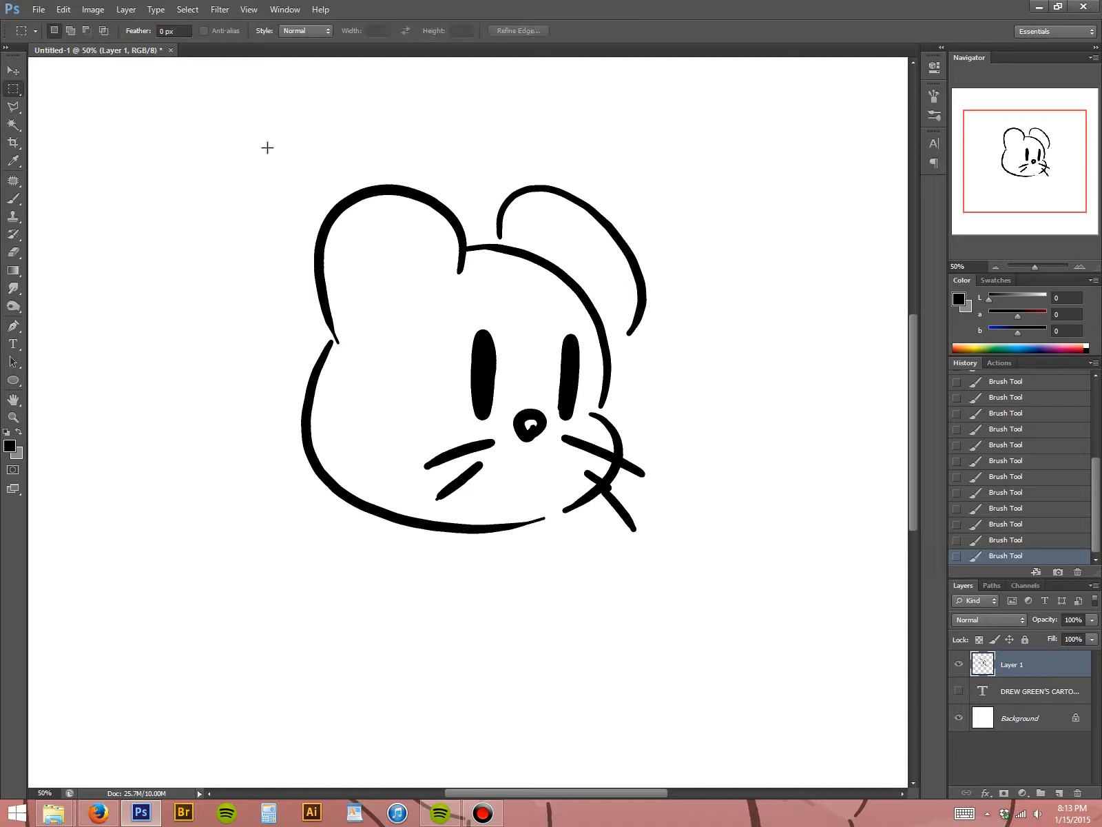
pyautogui.moveTo(202, 81); pyautogui.dragTo(793, 659)
pyautogui.press('Delete')
pyautogui.hotkey('ctrl', 'd')
# - Return to the Brush Tool and choose the 329 px grass-shaped preset
pyautogui.press('b')
pyautogui.rightClick(592, 362)
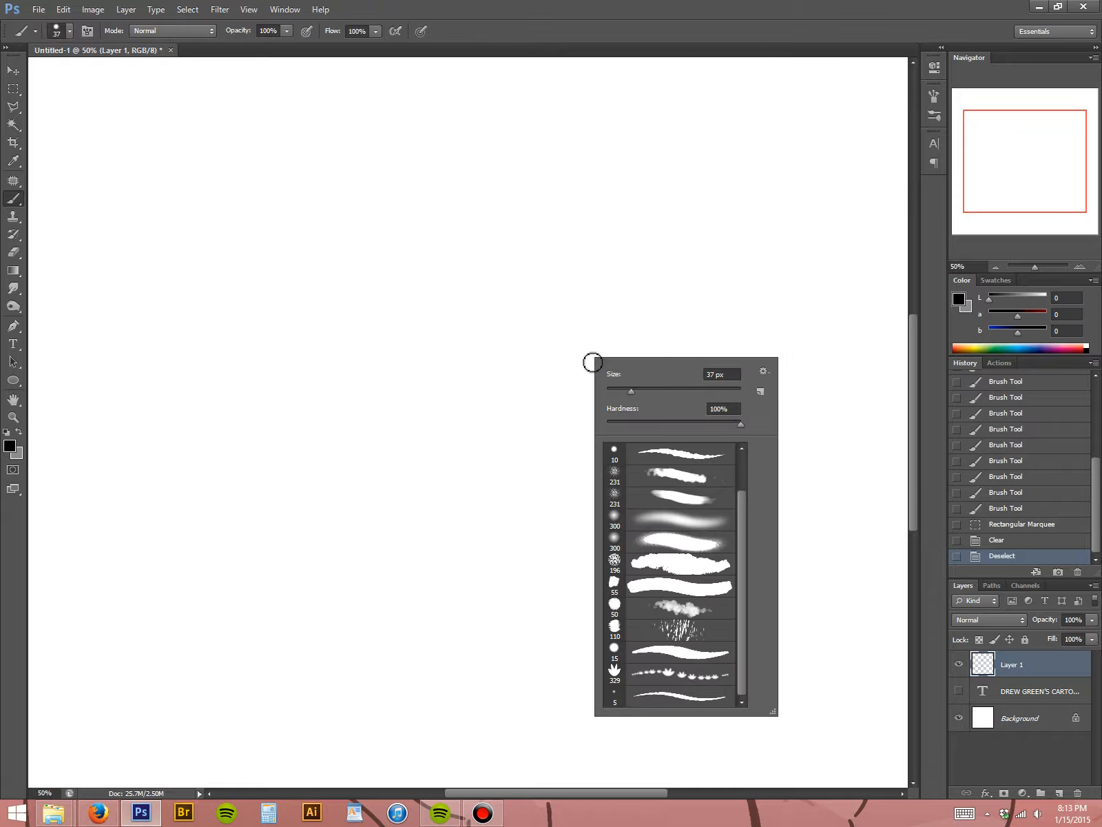
pyautogui.click(703, 675)
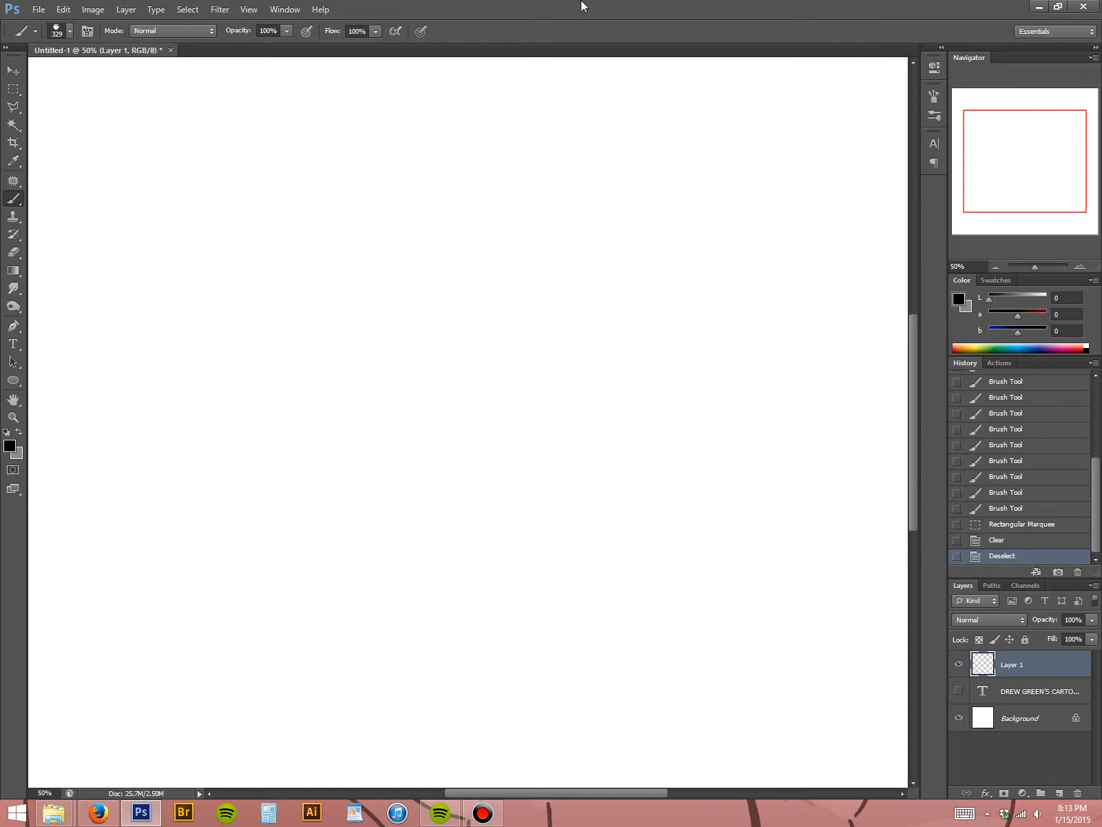
# - Stamp single grass tufts of varying sizes scattered across the whole visible canvas on Layer 1
pyautogui.click(681, 300)
pyautogui.click(579, 410)
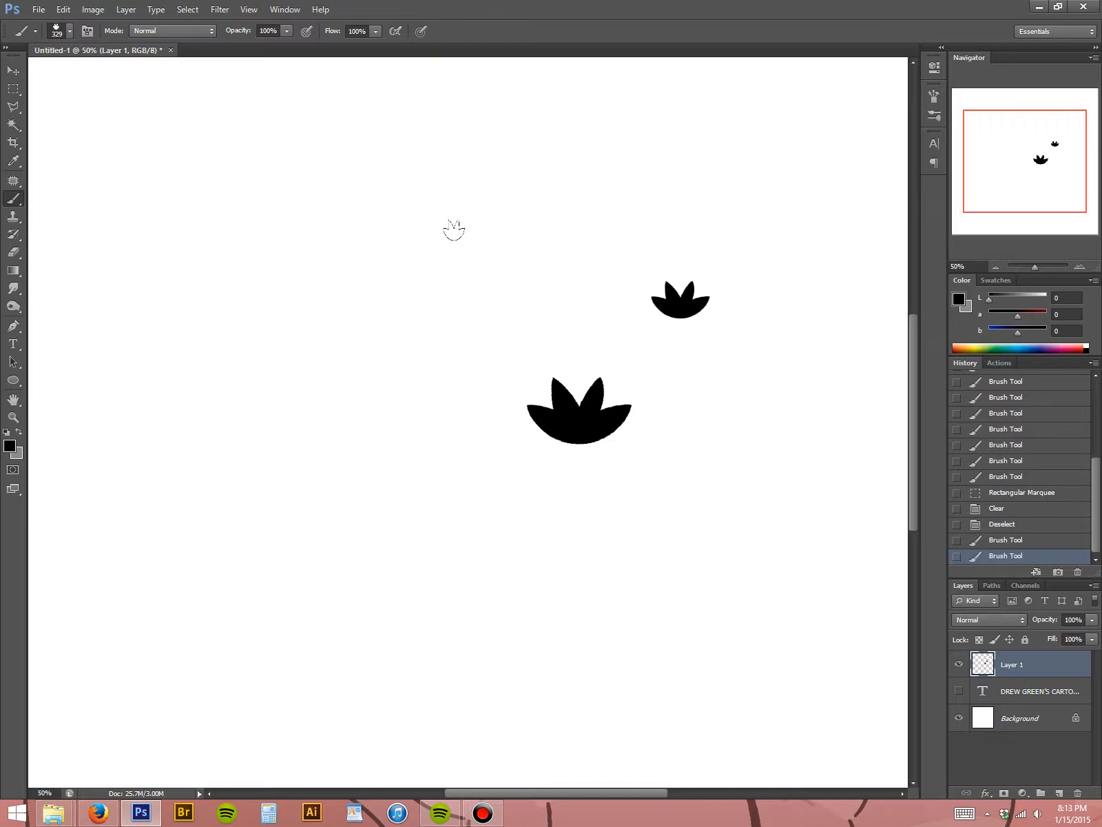
pyautogui.click(472, 237)
pyautogui.click(320, 301)
pyautogui.click(387, 422)
pyautogui.click(295, 559)
pyautogui.click(146, 388)
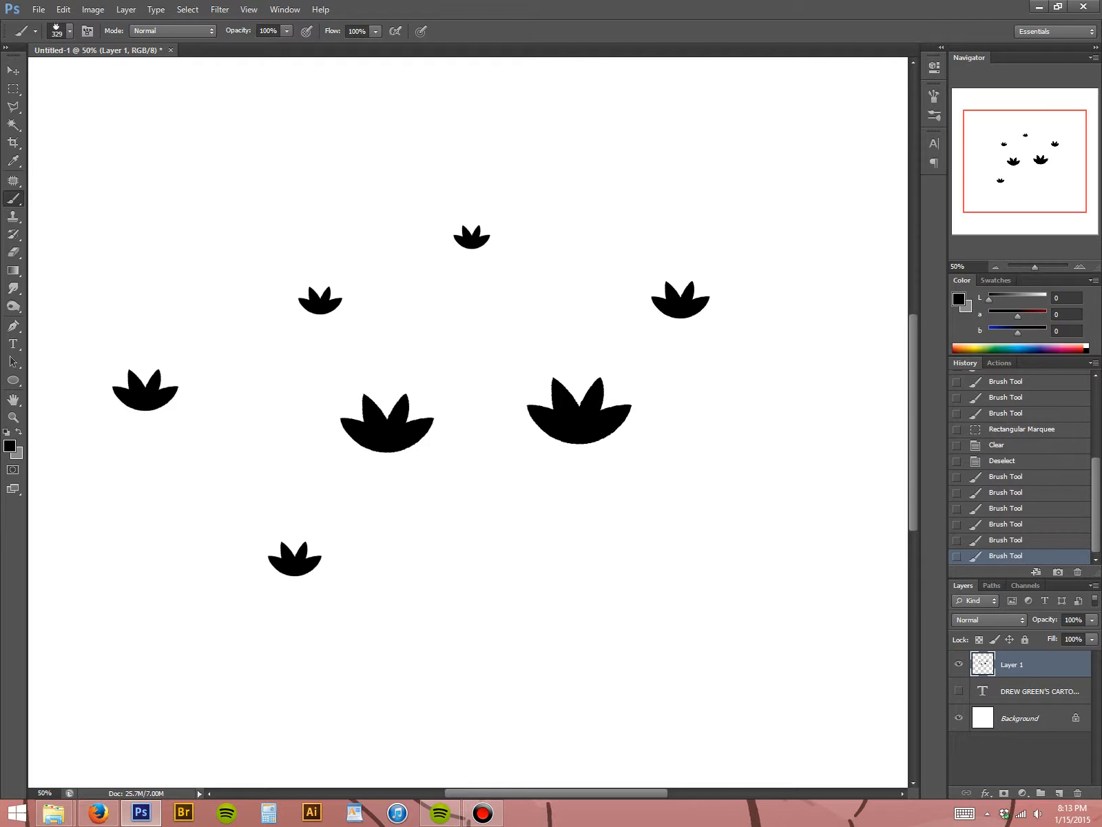
pyautogui.click(244, 151)
pyautogui.click(644, 180)
pyautogui.click(779, 518)
pyautogui.click(516, 627)
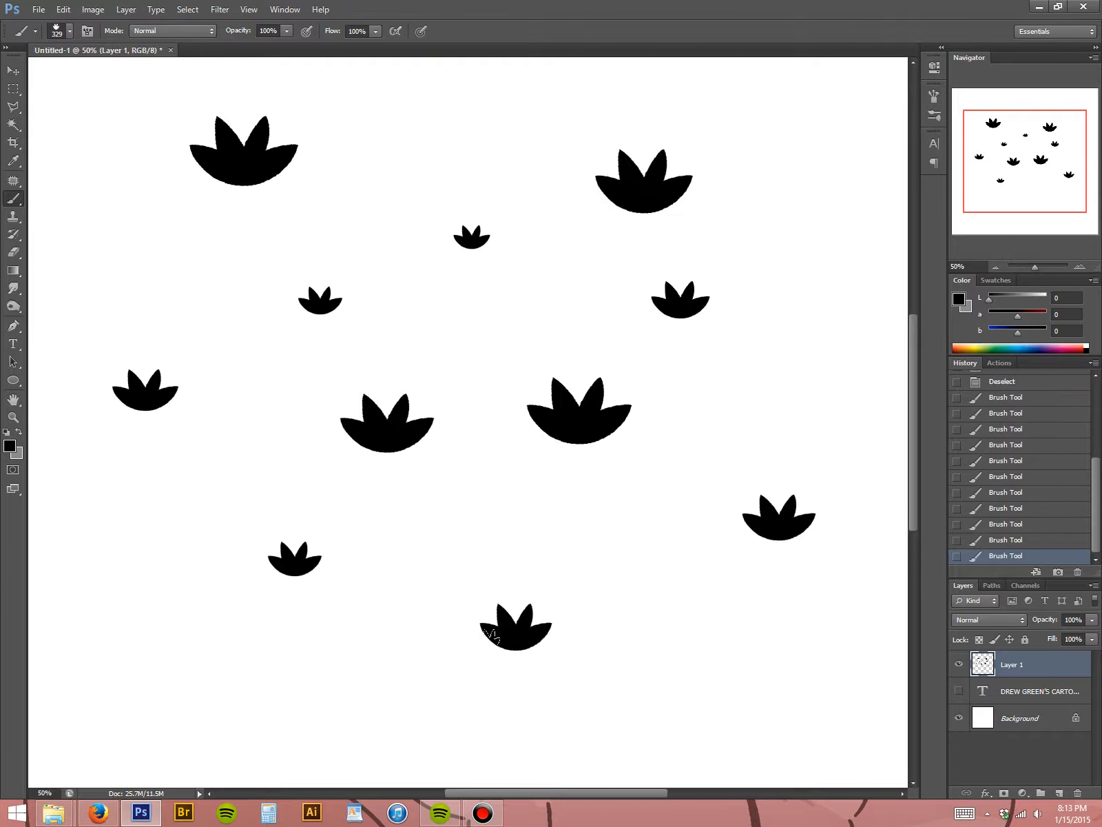
pyautogui.click(152, 695)
pyautogui.click(735, 673)
pyautogui.click(557, 257)
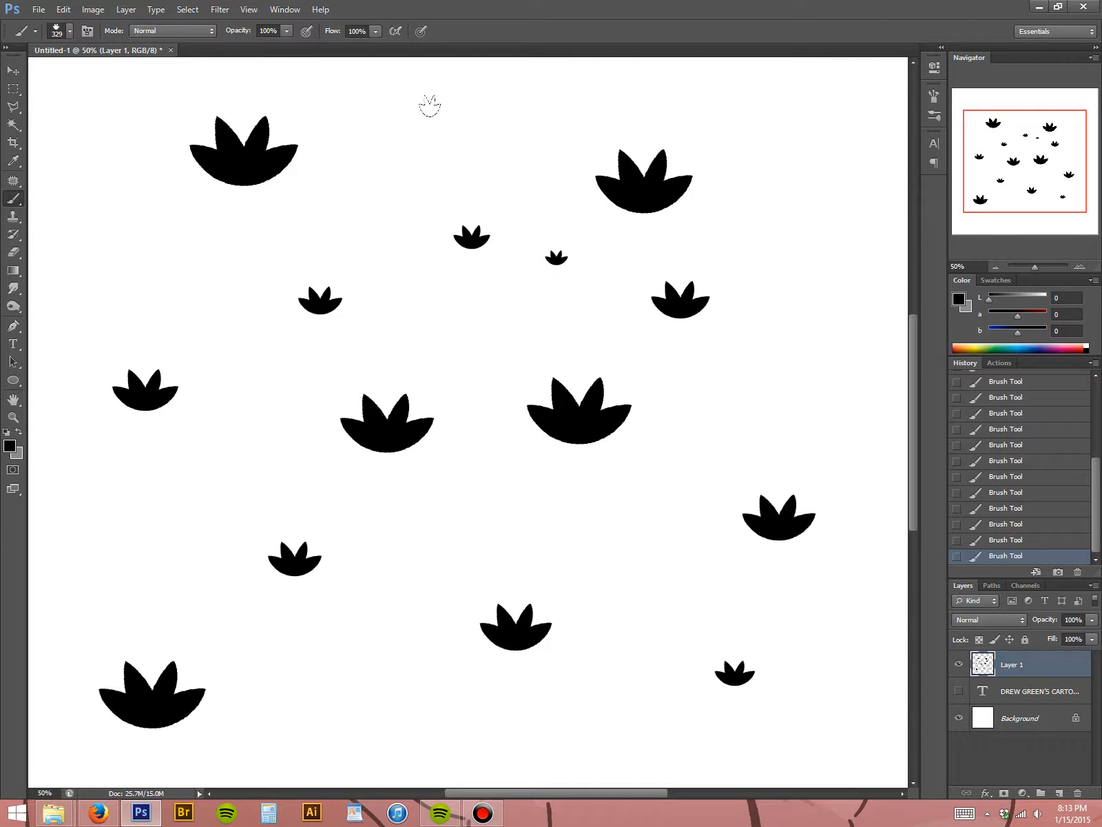
pyautogui.click(453, 118)
pyautogui.click(368, 354)
pyautogui.click(221, 435)
pyautogui.click(114, 211)
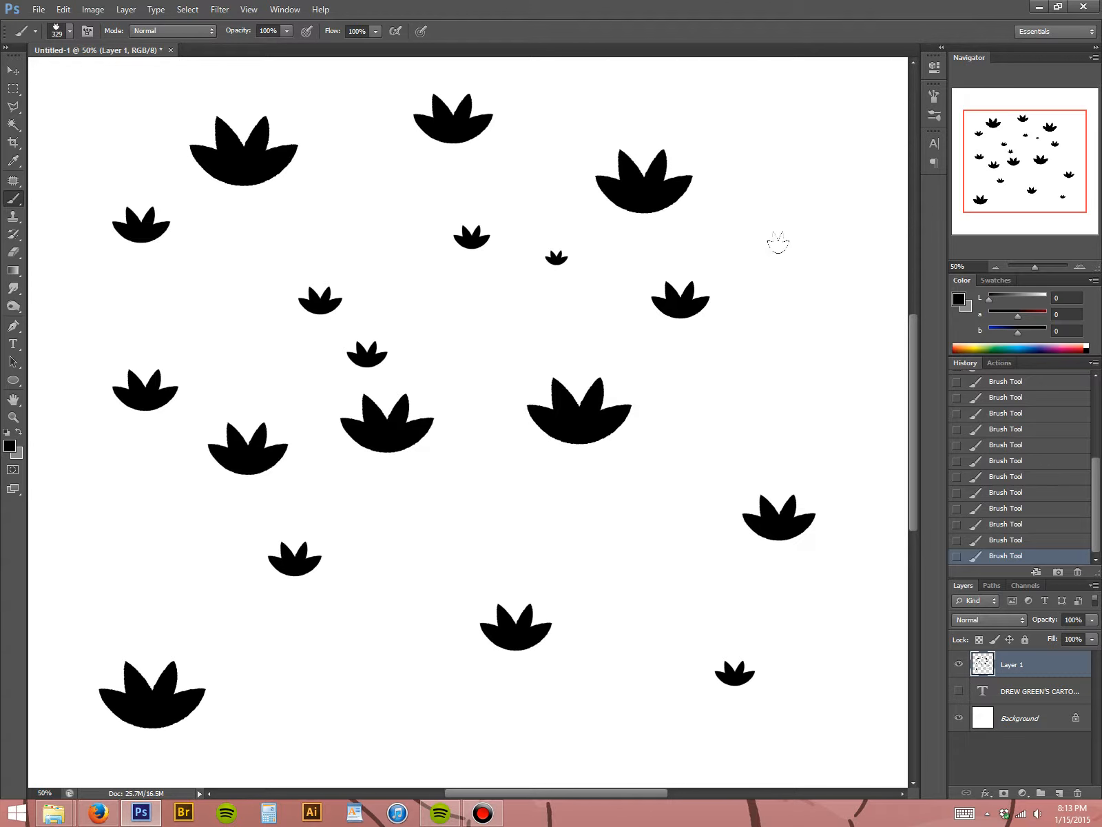
pyautogui.click(809, 231)
pyautogui.click(797, 104)
pyautogui.click(697, 436)
pyautogui.click(627, 573)
pyautogui.click(391, 555)
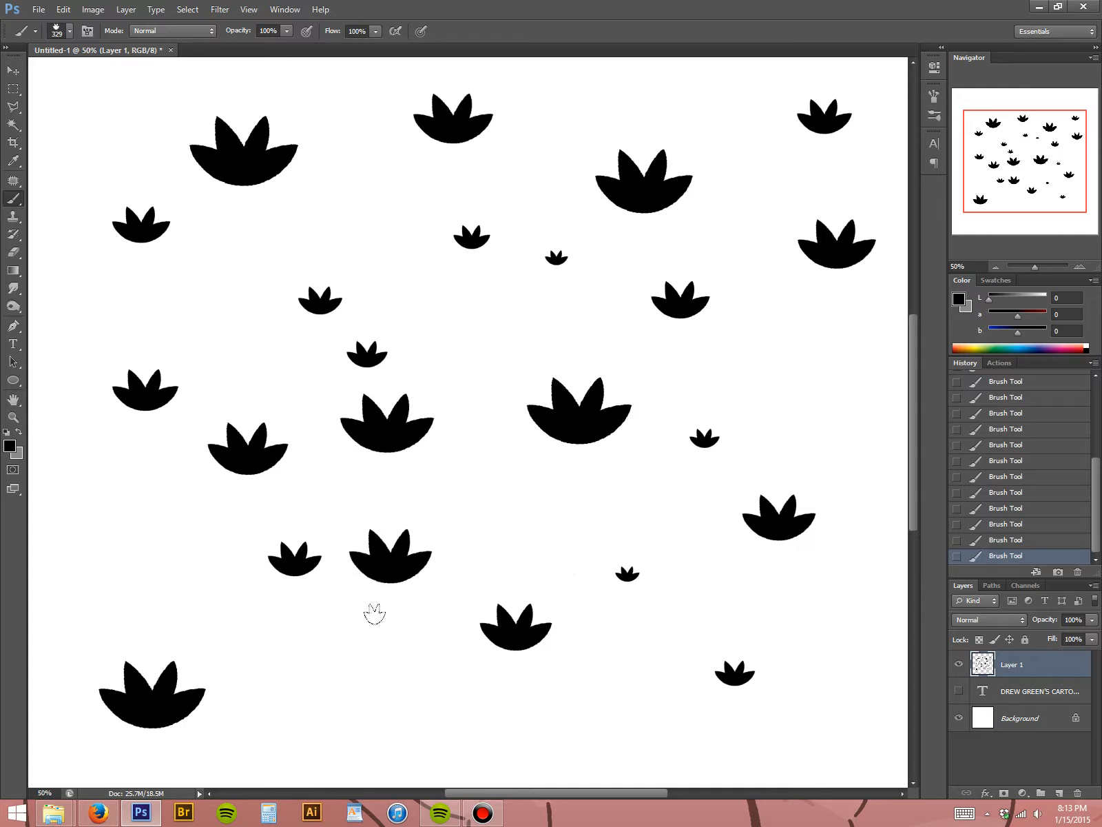
pyautogui.click(355, 705)
pyautogui.click(144, 563)
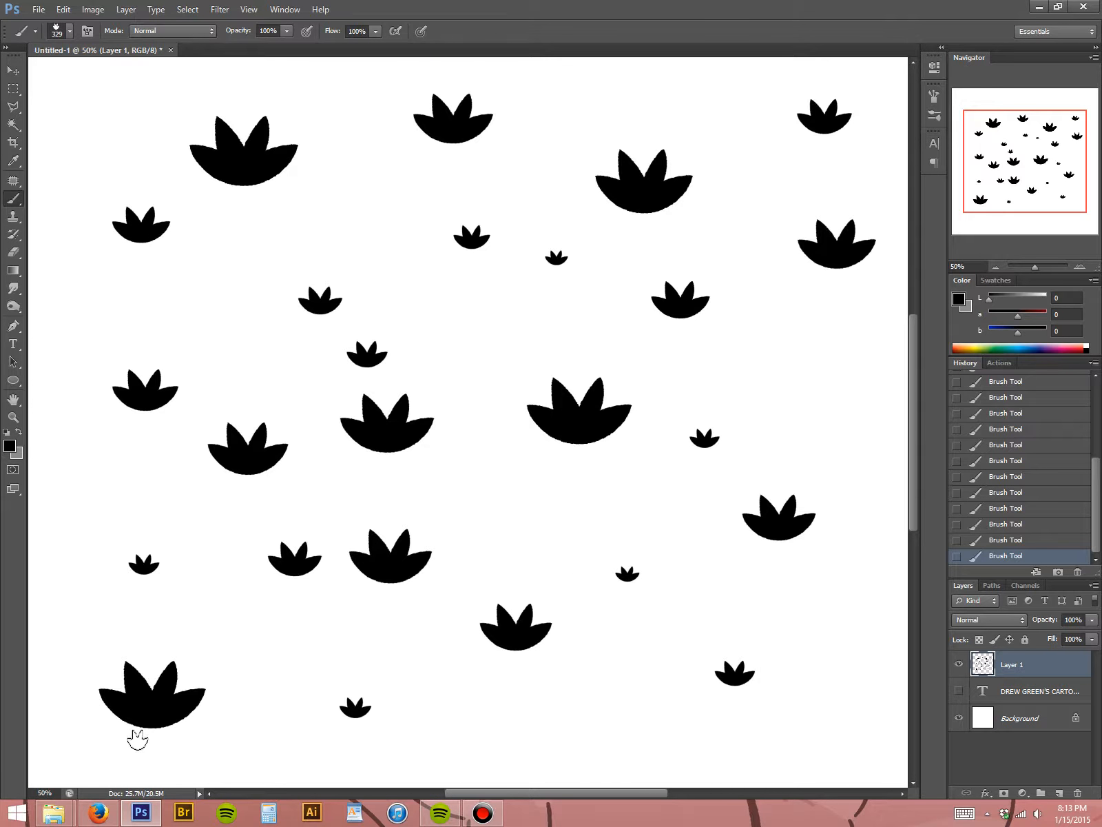
# - Clear all the grass stamps from Layer 1 with a rectangular selection and deselect
pyautogui.press('m')
pyautogui.moveTo(82, 767); pyautogui.dragTo(887, 63)
pyautogui.press('Delete')
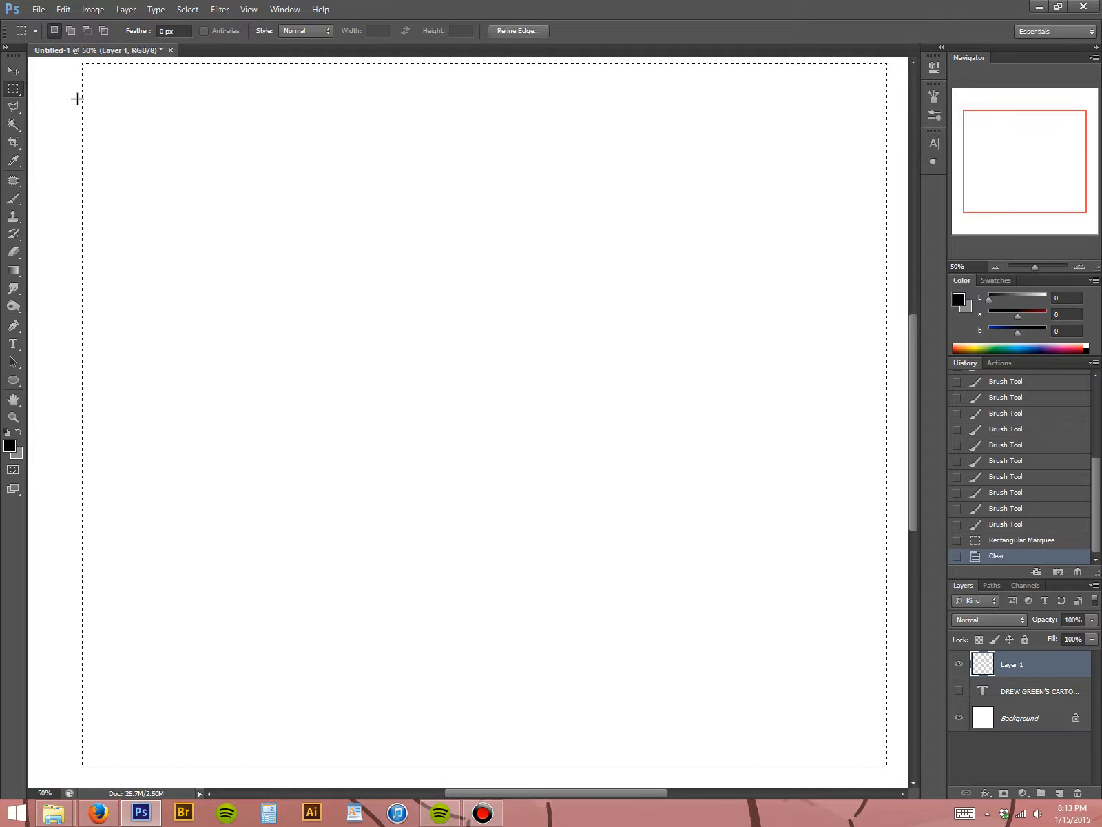
pyautogui.hotkey('ctrl', 'd')
# - Return to the Brush Tool and choose the 5 px thin line preset
pyautogui.press('b')
pyautogui.rightClick(582, 236)
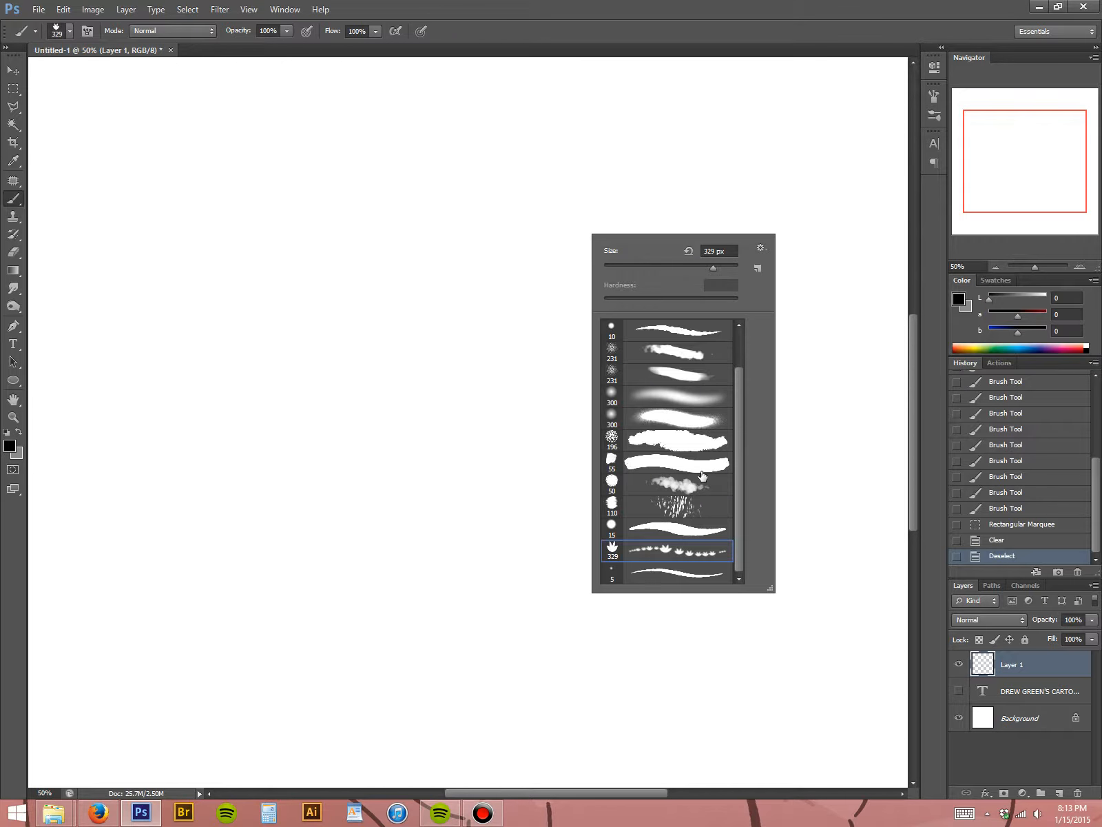
pyautogui.click(679, 573)
pyautogui.click(658, 6)
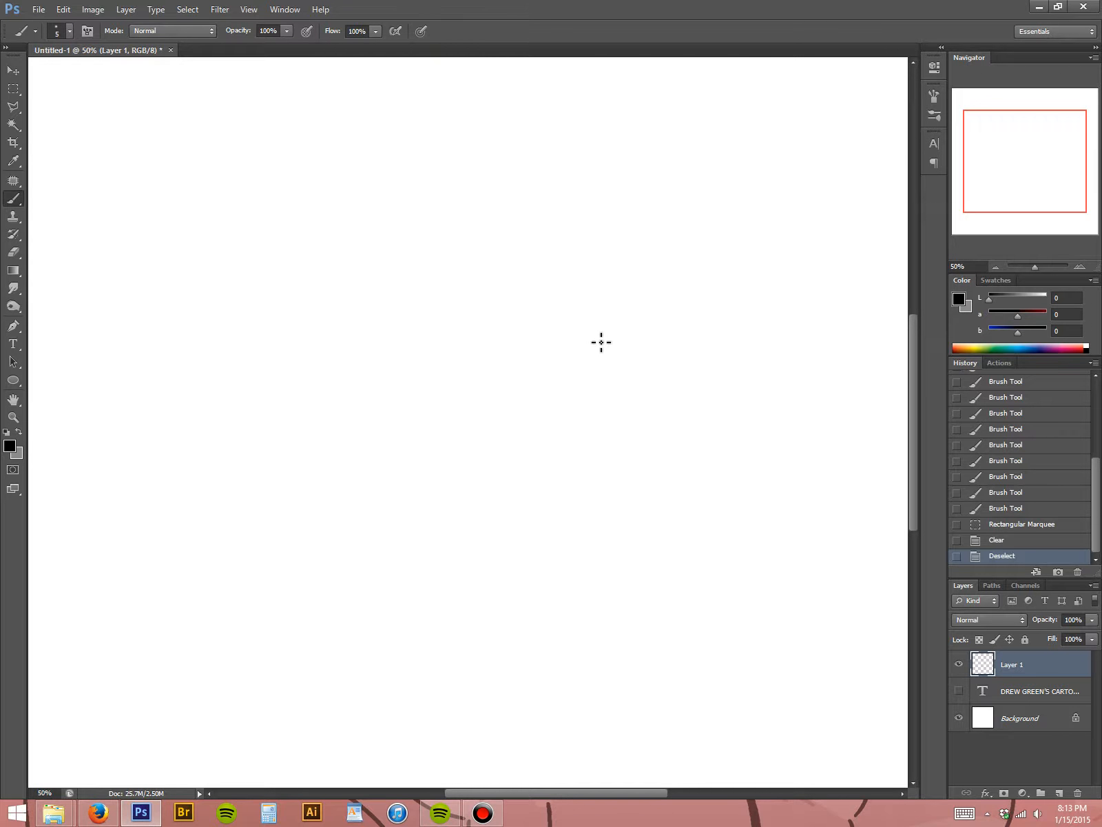
pyautogui.moveTo(577, 338)
pyautogui.mouseDown()
pyautogui.moveTo(492, 310)
pyautogui.moveTo(374, 349)
pyautogui.mouseUp()
pyautogui.hotkey('ctrl', 'z')
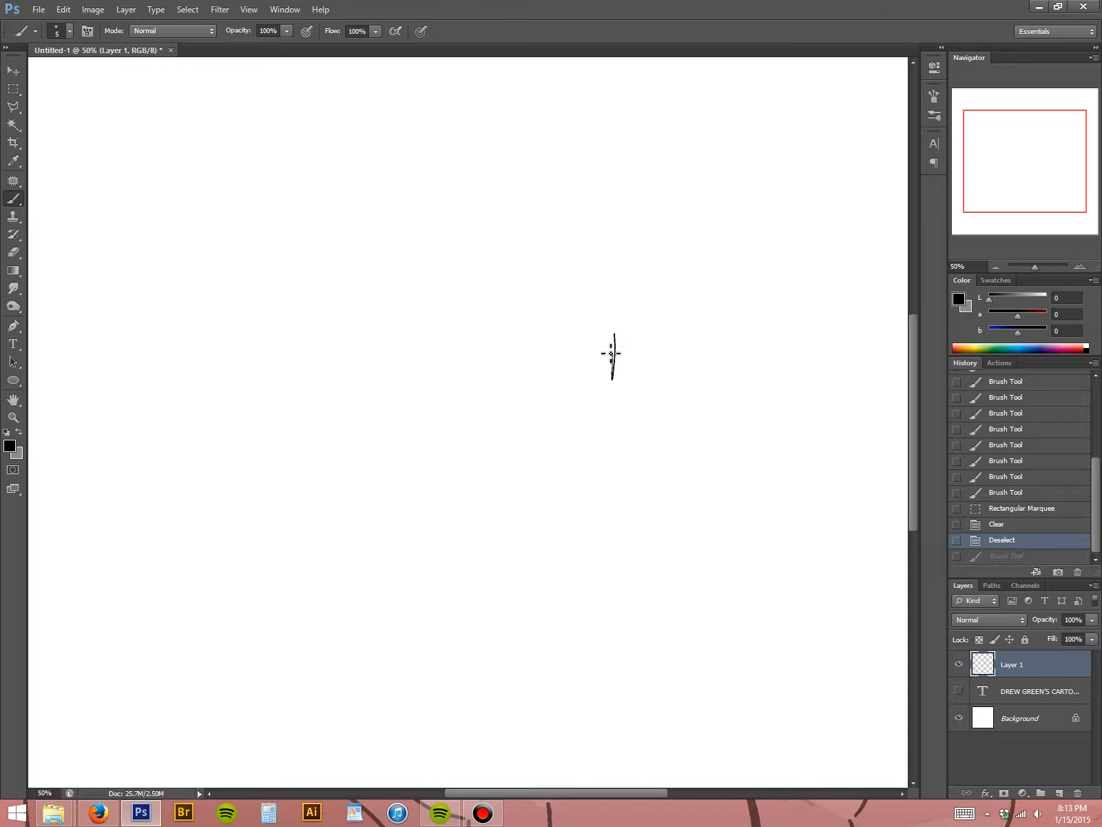
pyautogui.moveTo(612, 354)
pyautogui.mouseDown()
pyautogui.moveTo(424, 251)
pyautogui.moveTo(303, 390)
pyautogui.mouseUp()
pyautogui.hotkey('ctrl', 'z')
pyautogui.moveTo(552, 371)
pyautogui.mouseDown()
pyautogui.moveTo(475, 256)
pyautogui.moveTo(382, 367)
pyautogui.moveTo(340, 475)
pyautogui.mouseUp()
pyautogui.hotkey('ctrl', 'z')
# - Sketch the rounded outline of a cartoon head with thin overlapping strokes, including the cheek and jaw line
pyautogui.moveTo(561, 395); pyautogui.dragTo(530, 265)
pyautogui.moveTo(464, 249); pyautogui.dragTo(565, 351)
pyautogui.moveTo(537, 283); pyautogui.dragTo(407, 284)
pyautogui.moveTo(475, 256); pyautogui.dragTo(376, 336)
pyautogui.moveTo(407, 279); pyautogui.dragTo(370, 393)
pyautogui.moveTo(370, 315)
pyautogui.mouseDown()
pyautogui.moveTo(397, 424)
pyautogui.moveTo(376, 414)
pyautogui.moveTo(398, 452)
pyautogui.mouseUp()
pyautogui.moveTo(367, 408); pyautogui.dragTo(441, 455)
pyautogui.moveTo(400, 448); pyautogui.dragTo(514, 450)
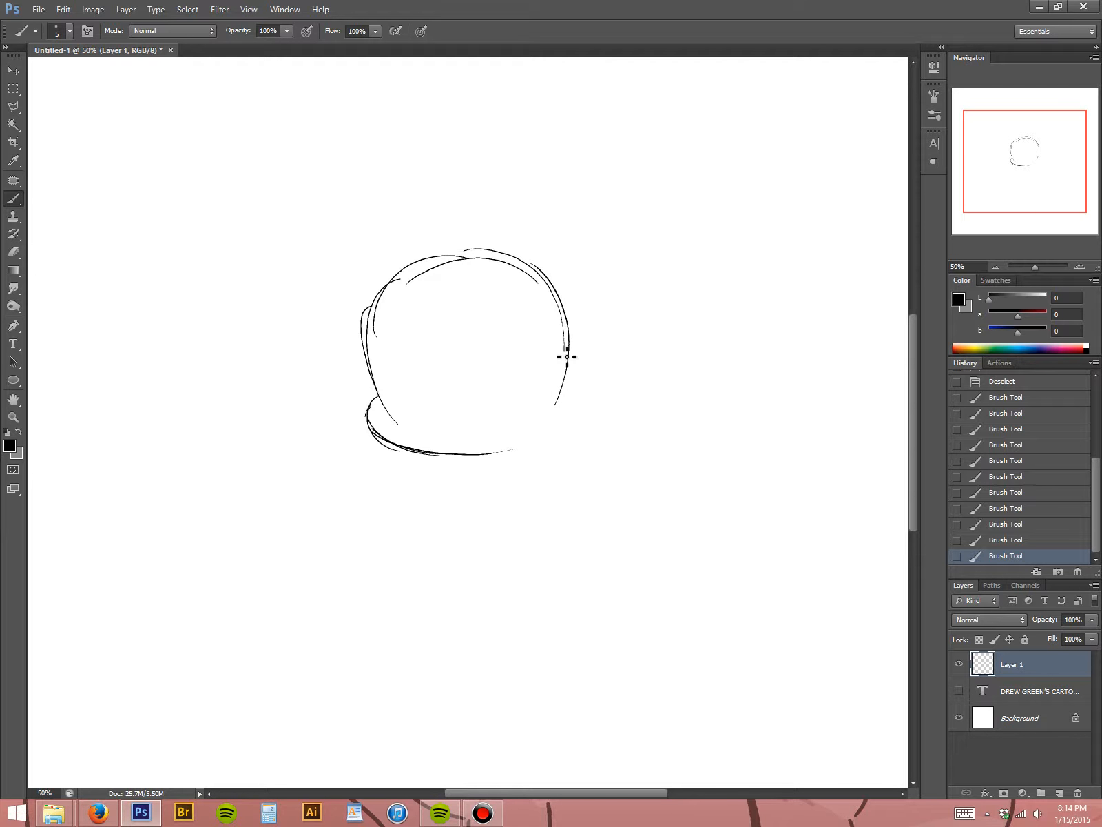
# - Add round ears, a heart-shaped face contour, oval eyes with filled pupils, a small nose and smile, and a looped tuft of hair
pyautogui.moveTo(527, 413); pyautogui.dragTo(566, 329)
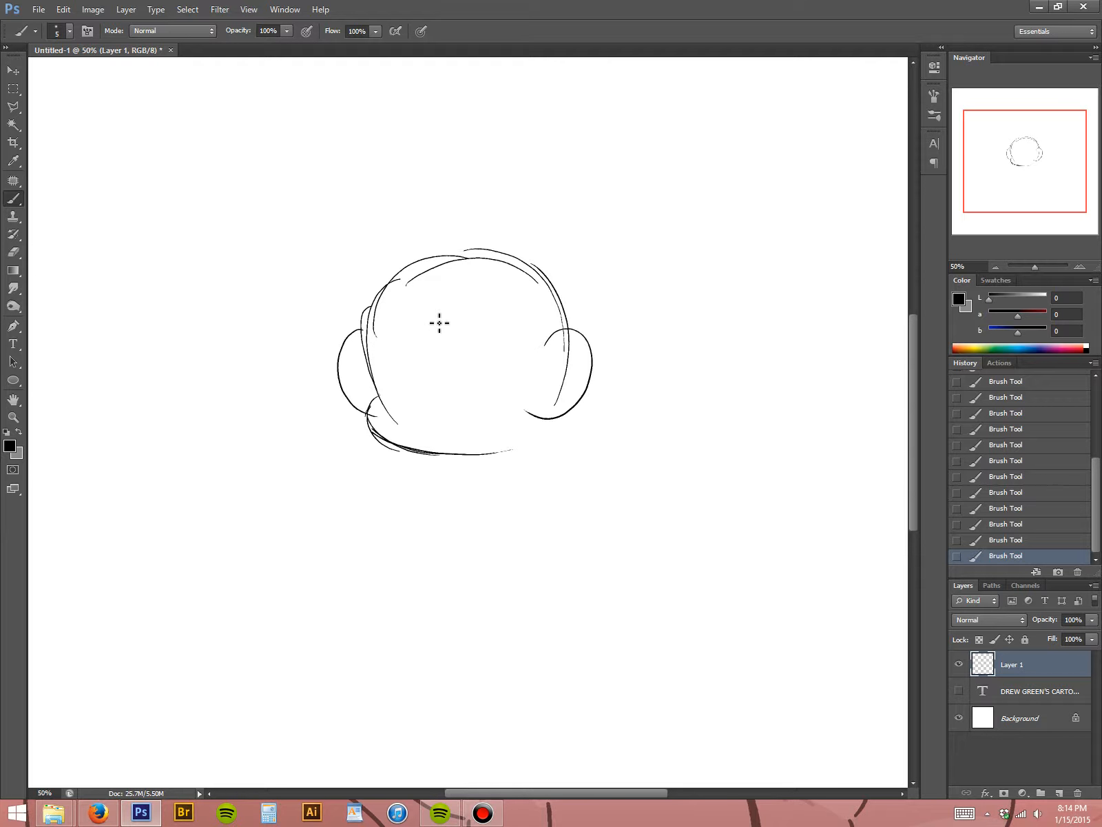
pyautogui.moveTo(429, 317); pyautogui.dragTo(511, 406)
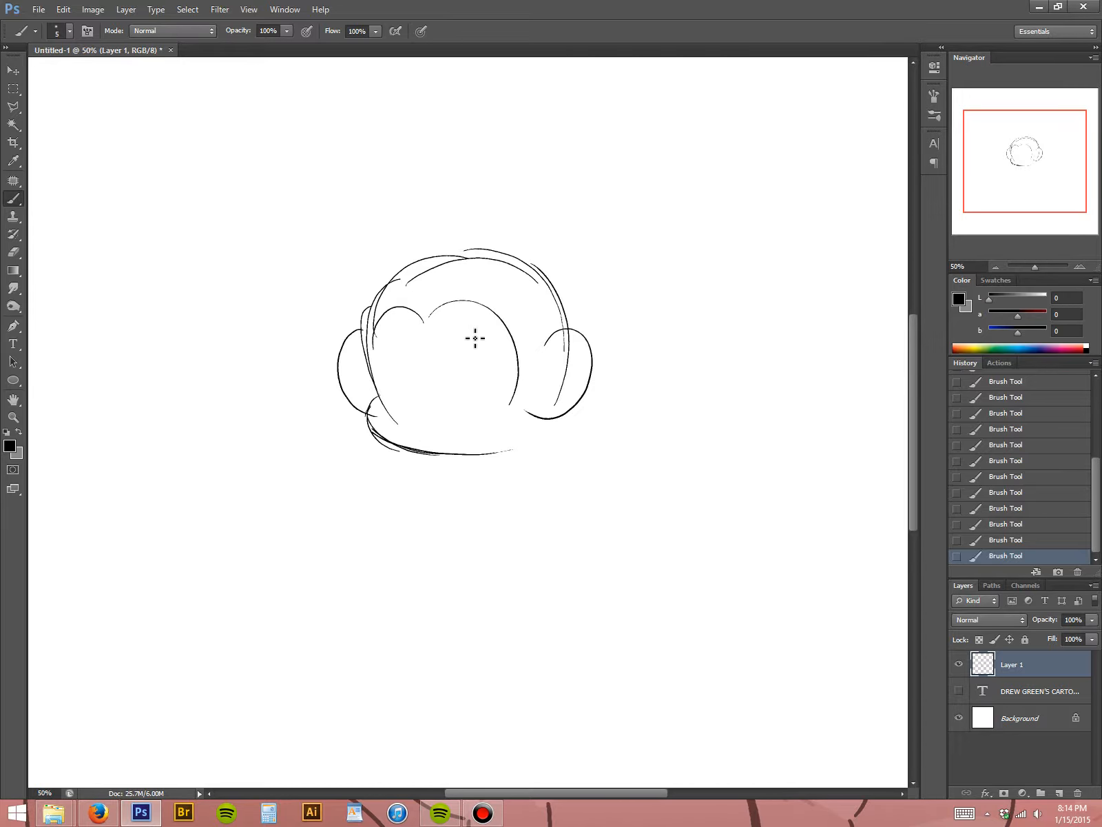
pyautogui.moveTo(443, 360)
pyautogui.mouseDown()
pyautogui.moveTo(475, 410)
pyautogui.moveTo(454, 352)
pyautogui.mouseUp()
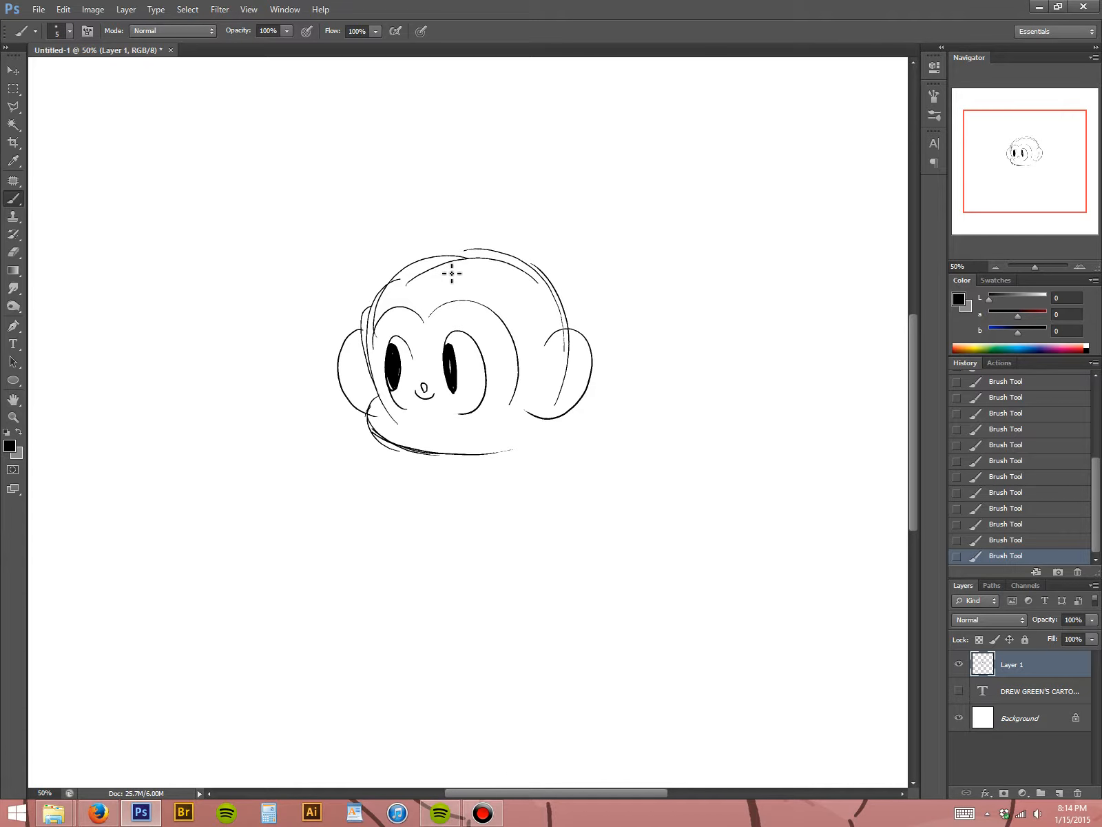
pyautogui.moveTo(452, 274)
pyautogui.mouseDown()
pyautogui.moveTo(434, 290)
pyautogui.moveTo(421, 277)
pyautogui.mouseUp()
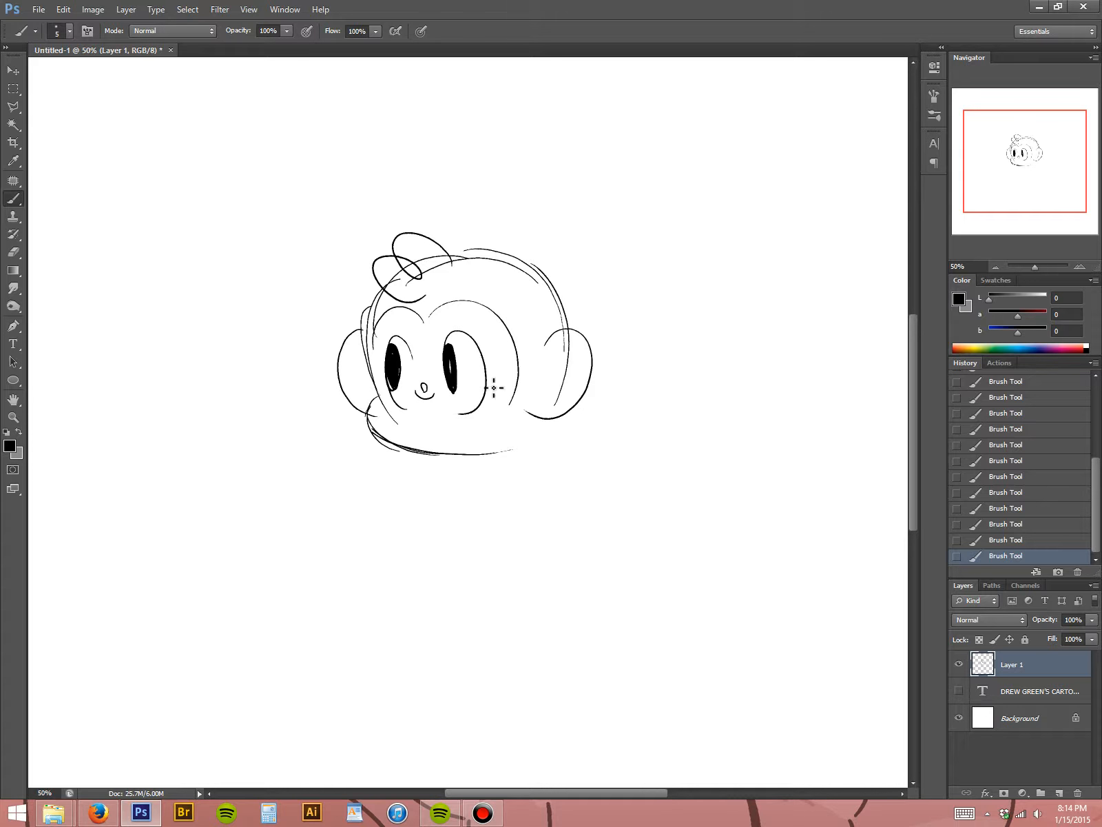
# - Clear the sketched cartoon head from Layer 1 with a rectangular selection and deselect
pyautogui.press('m')
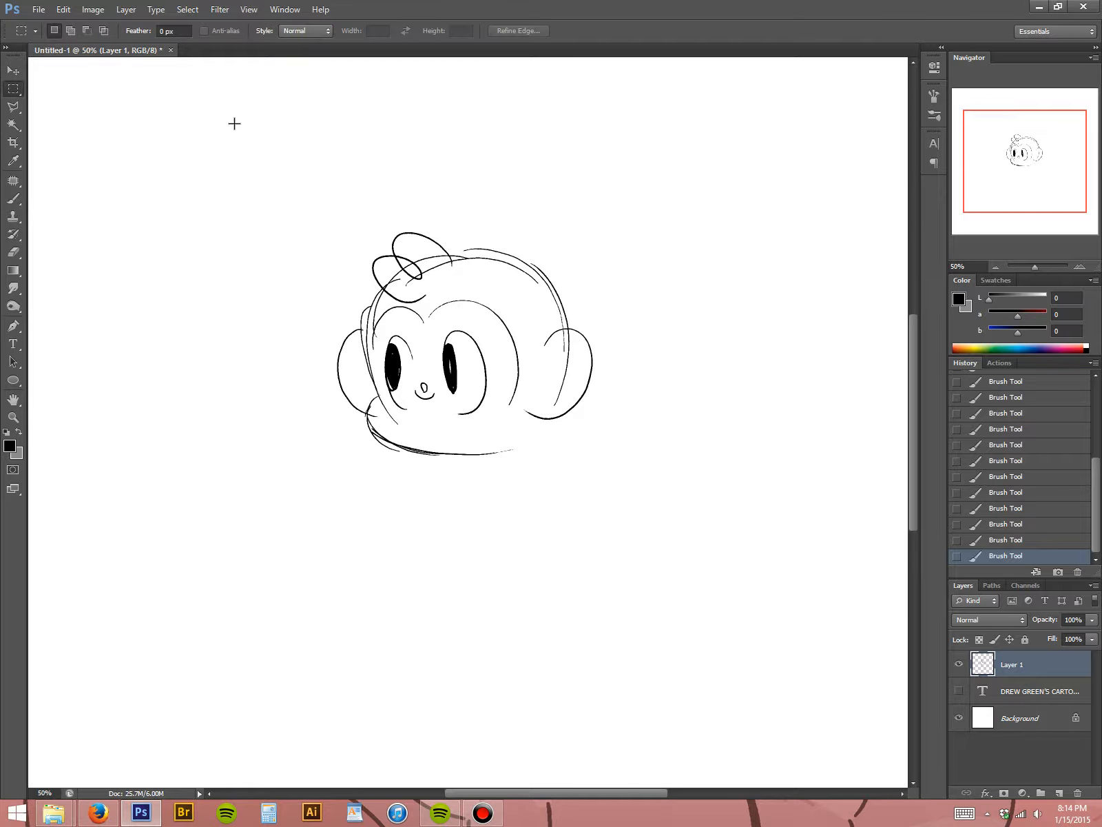
pyautogui.moveTo(234, 123); pyautogui.dragTo(686, 543)
pyautogui.press('Delete')
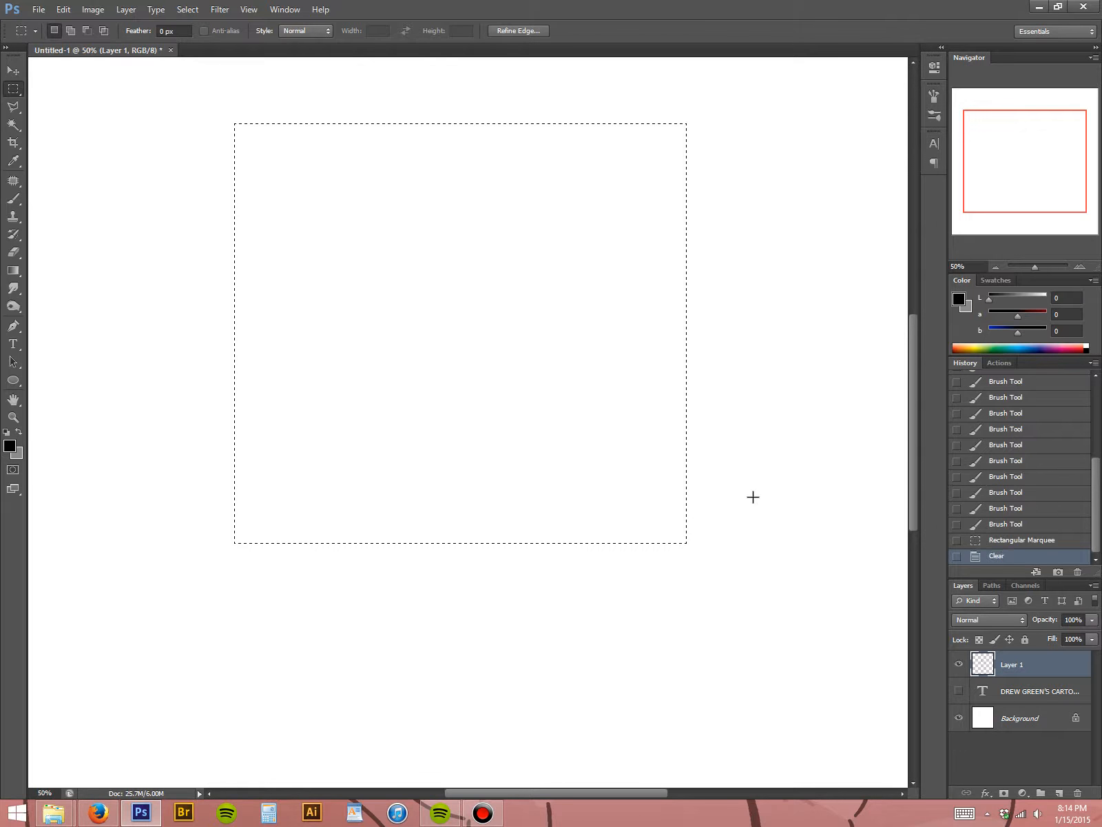
pyautogui.hotkey('ctrl', 'd')
# - Return to the Brush Tool and choose a 15 px brush preset
pyautogui.press('b')
pyautogui.rightClick(451, 308)
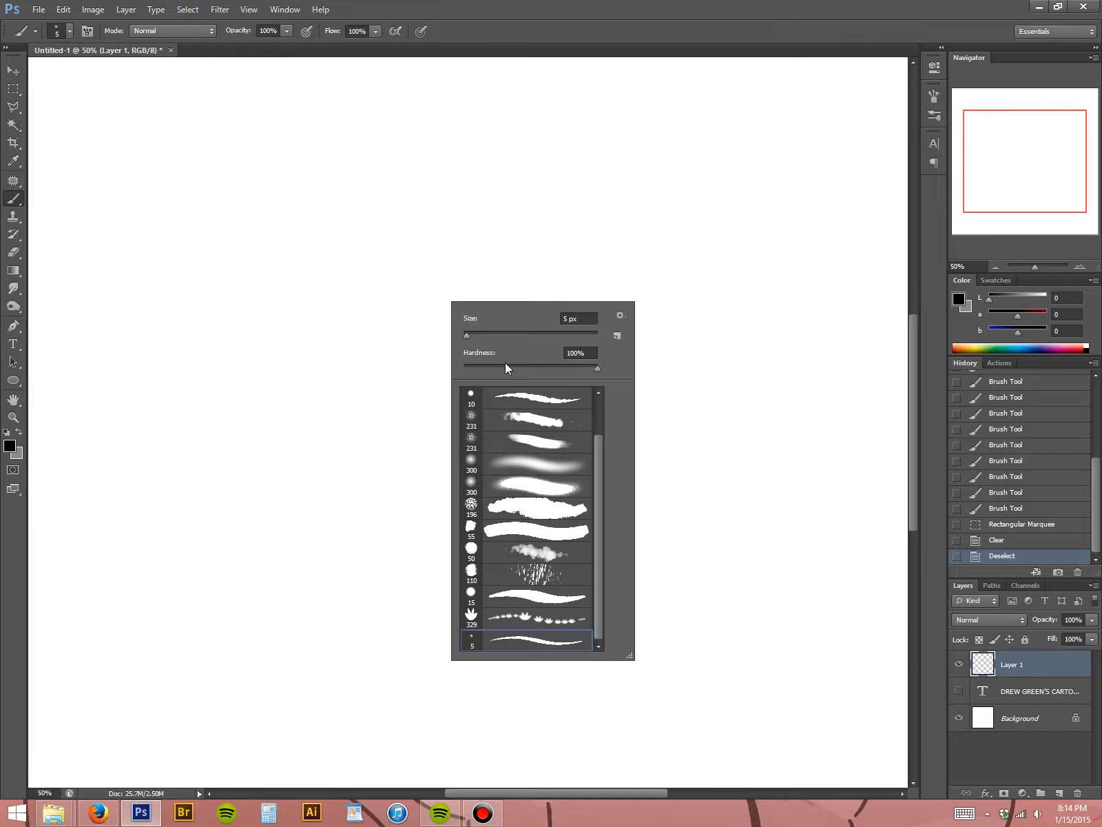
pyautogui.scroll(2, 525, 403)
pyautogui.click(529, 395)
pyautogui.press('Return')
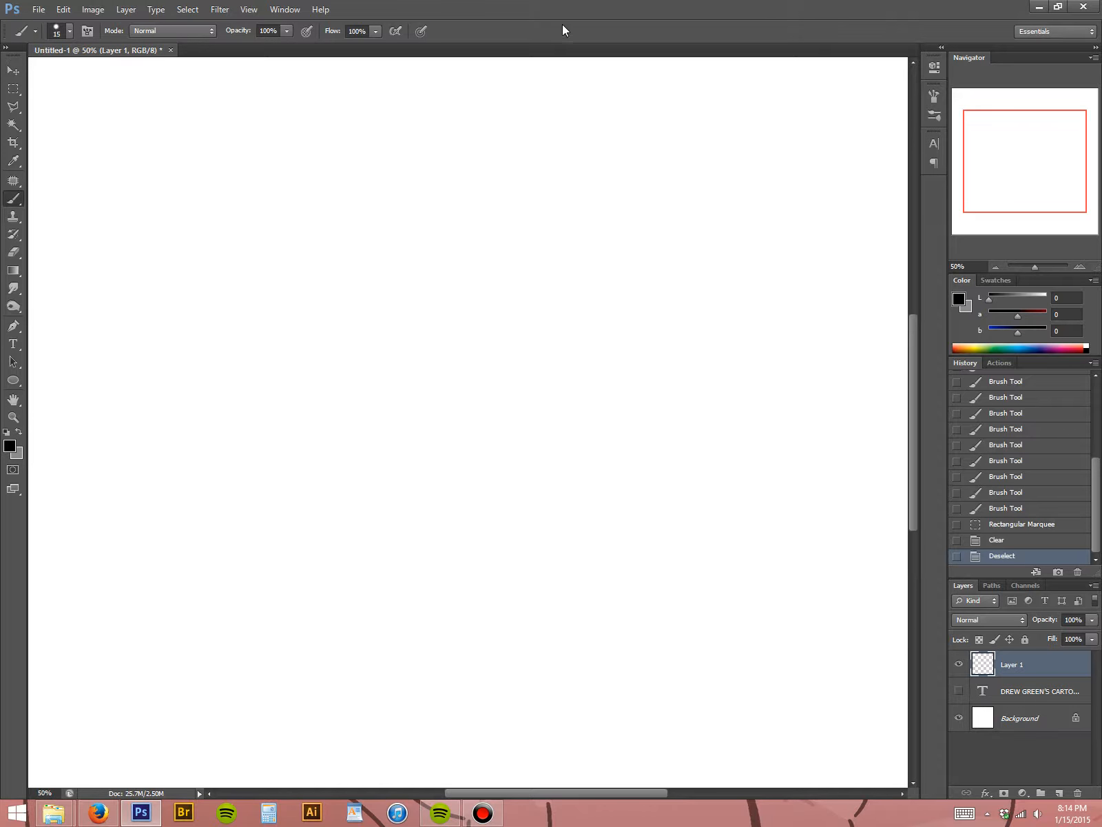
# - Show the hidden title text layer beneath Layer 1
pyautogui.click(959, 690)
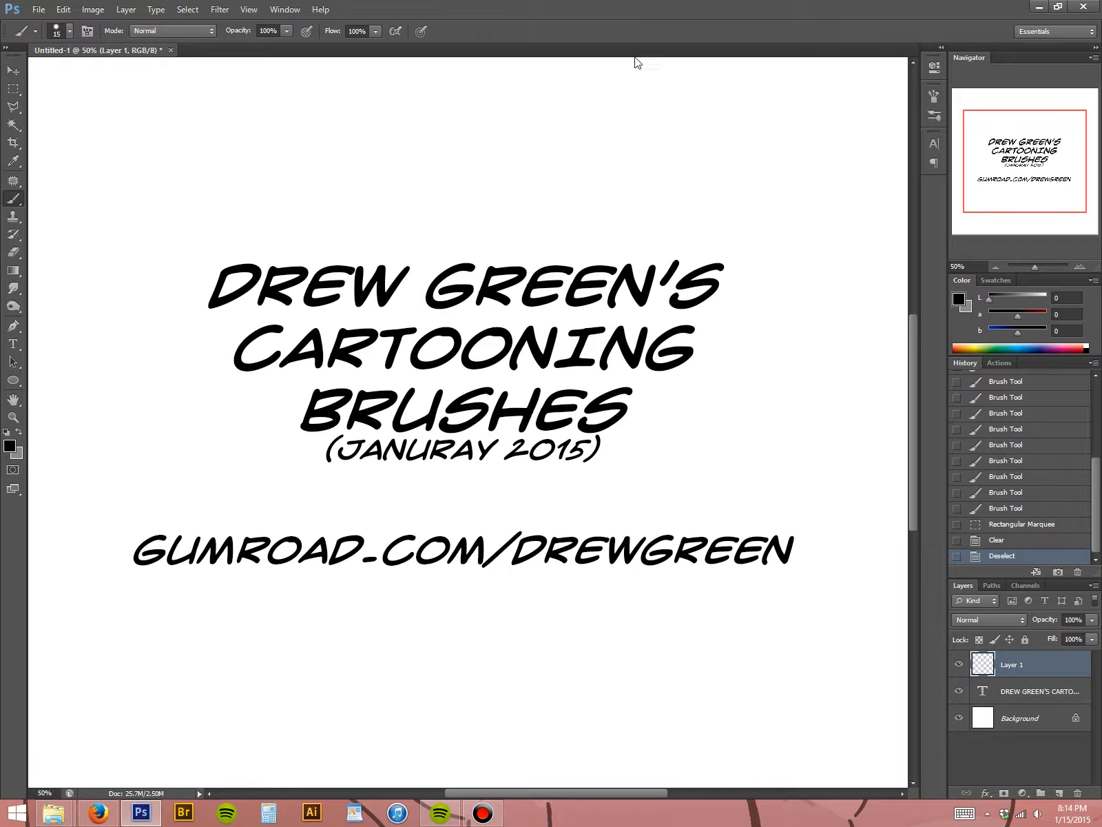